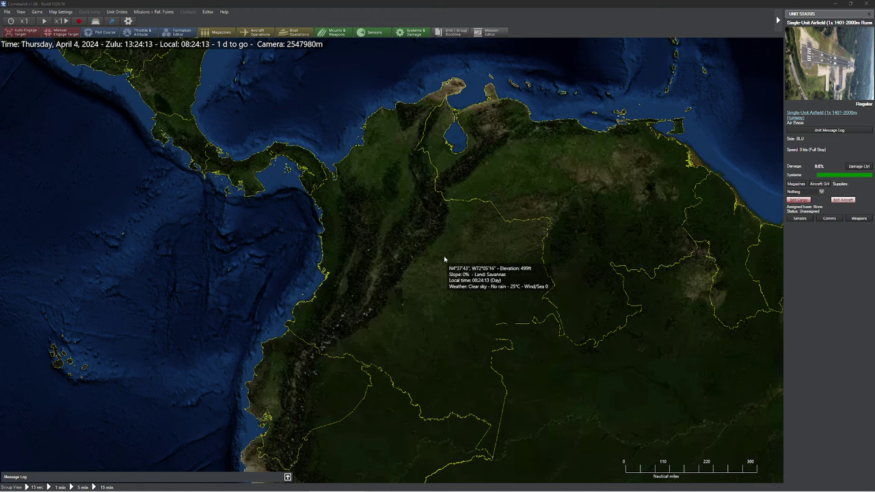
- Turn on the Land Cover map layer and zoom and pan to centre on Colombia
left_click(20, 12)
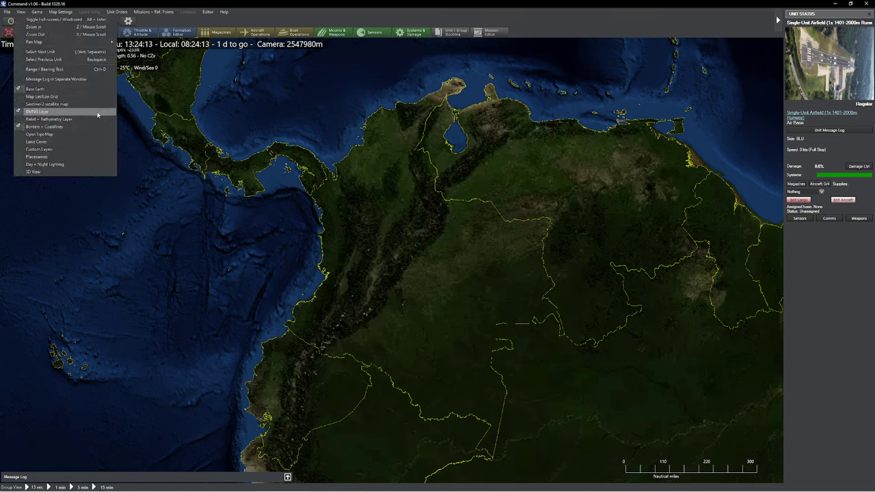
left_click(49, 142)
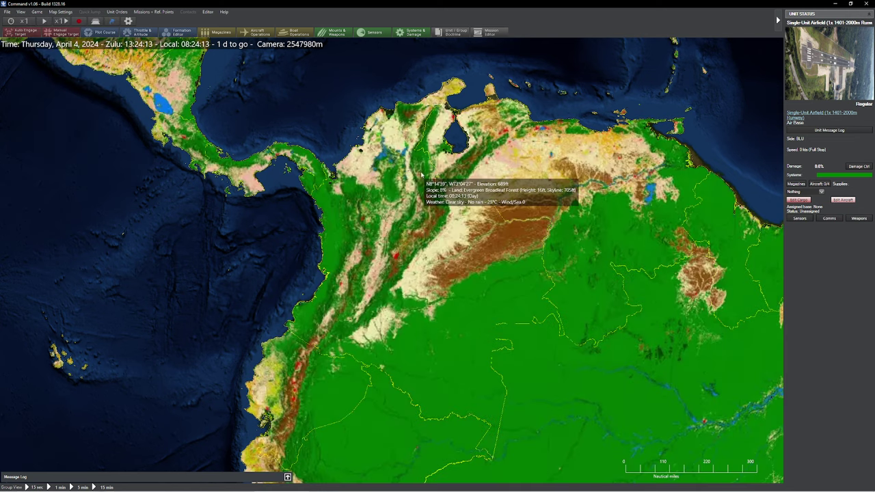
scroll(420, 250, "up", 2)
left_click_drag(420, 250, 435, 218)
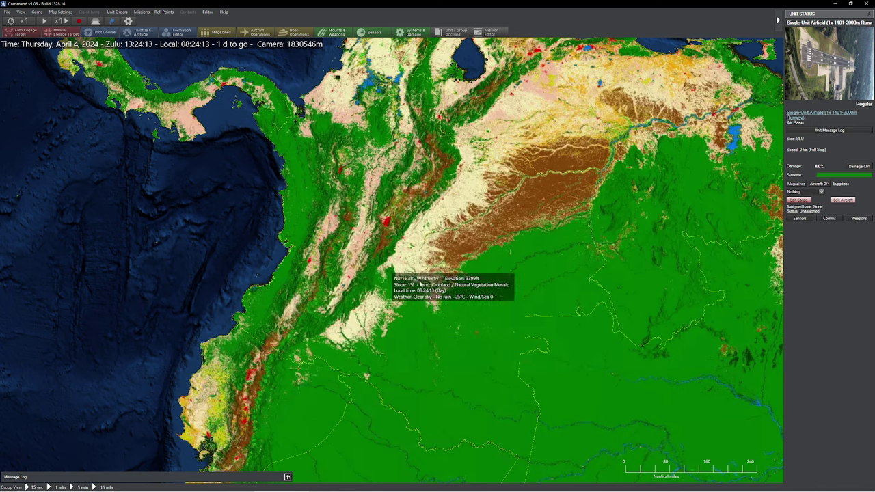
left_click(213, 12)
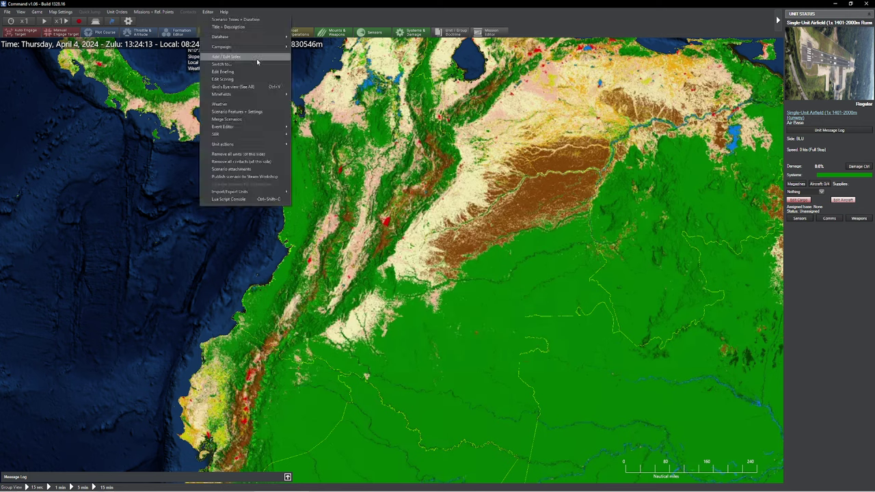
- Add three sides named COLUMBIA, INSURGENTS and CIVIL in the Add/Edit Sides window
left_click(225, 59)
left_click(666, 152)
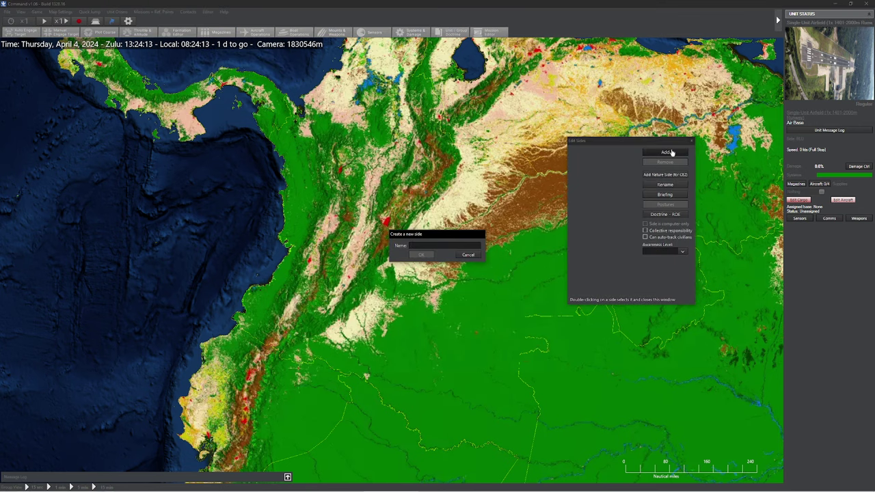
left_click(414, 257)
left_click(664, 152)
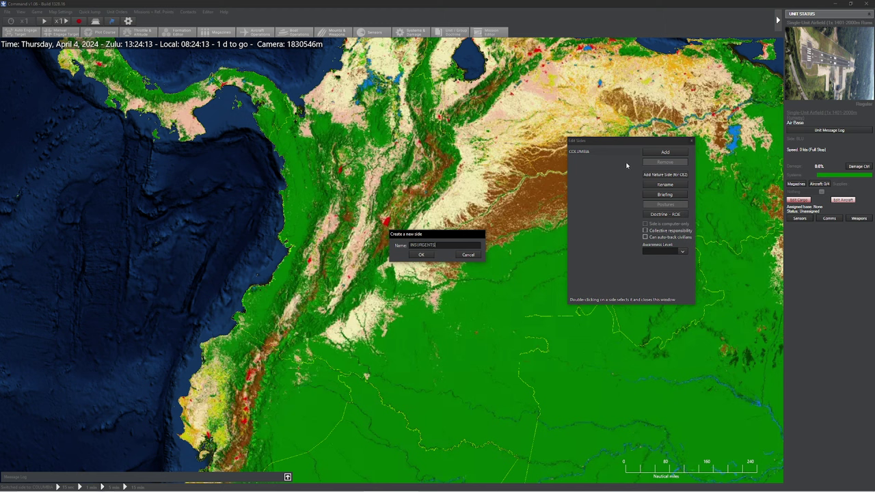
left_click(423, 254)
left_click(664, 152)
left_click(422, 255)
left_click(579, 152)
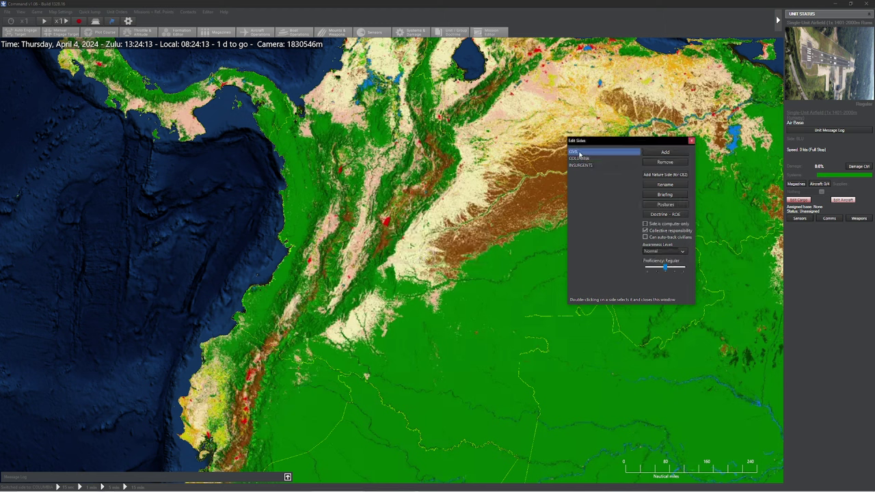
- Make CIVIL Friendly toward COLUMBIA and Unfriendly toward INSURGENTS
left_click(665, 204)
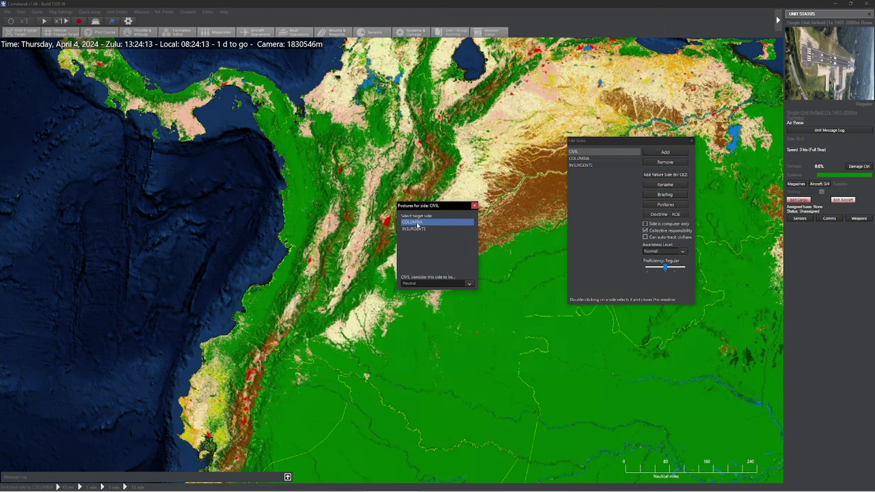
left_click(424, 284)
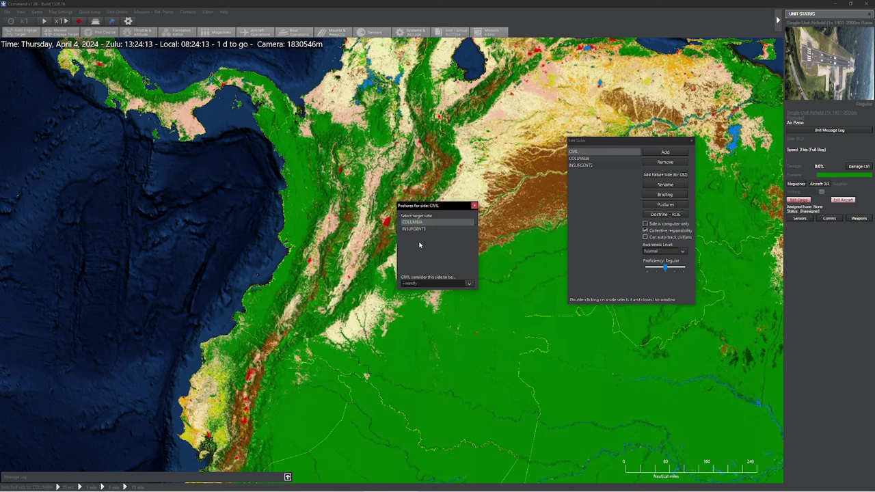
left_click(421, 284)
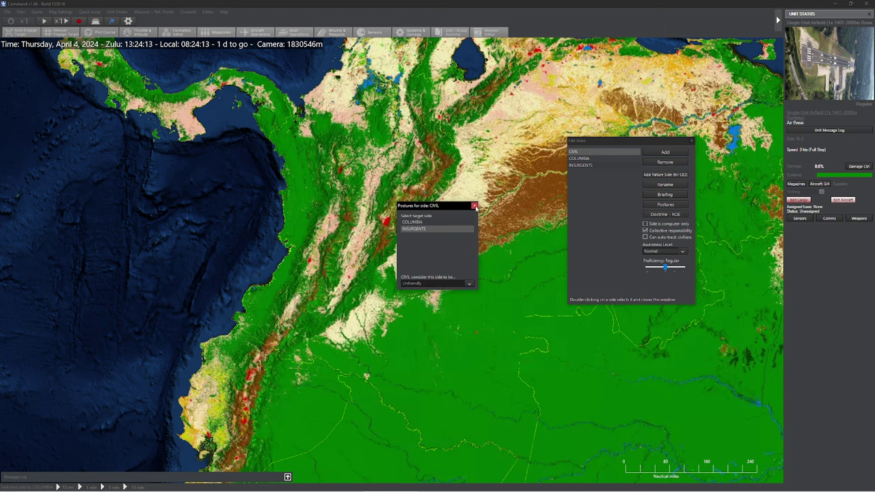
left_click(474, 206)
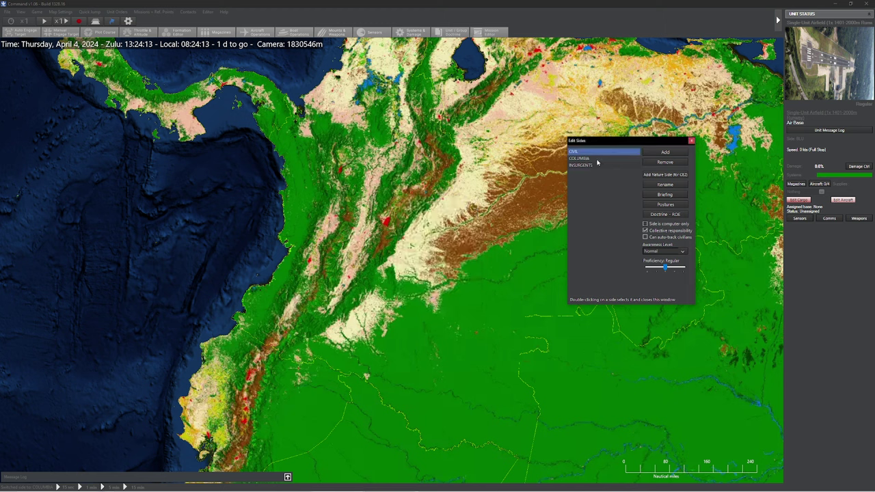
- Set COLUMBIA's and INSURGENTS' postures toward the other sides, then close the side editor
left_click(673, 206)
left_click(422, 284)
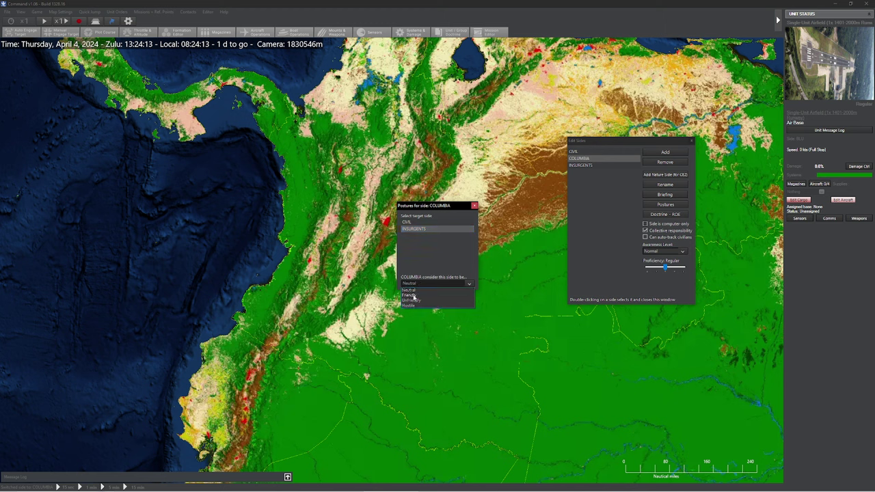
left_click(474, 205)
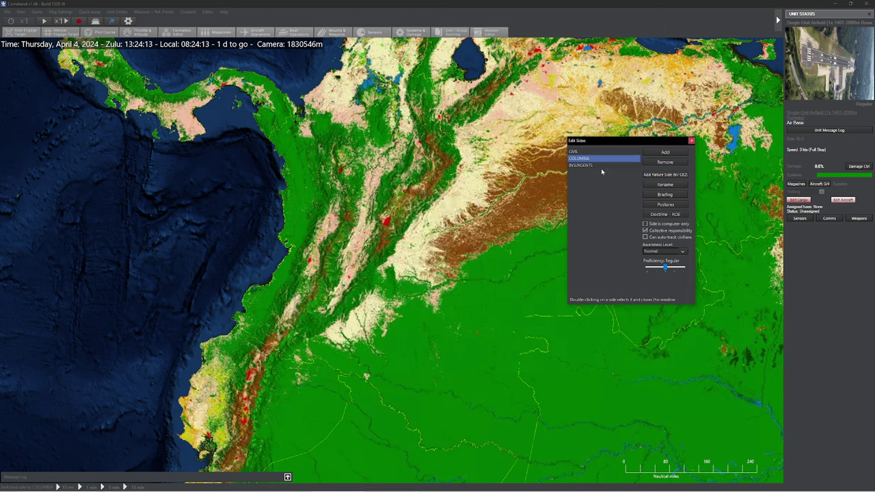
left_click(672, 205)
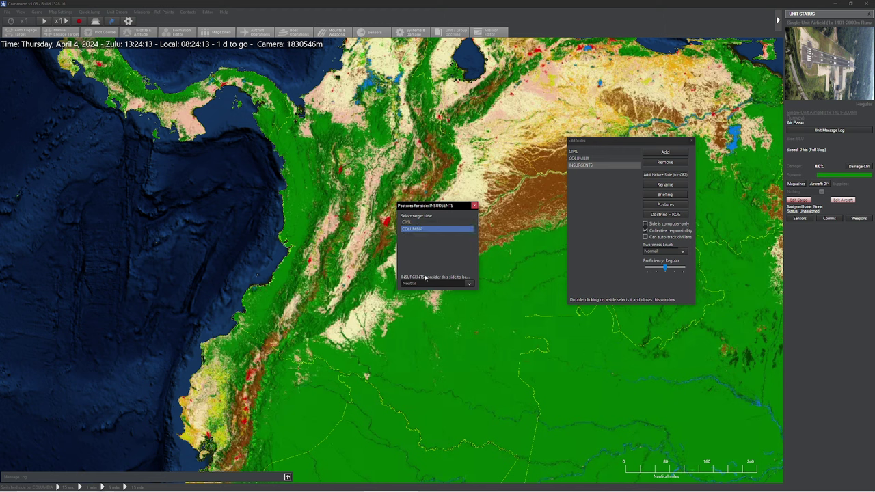
left_click(474, 206)
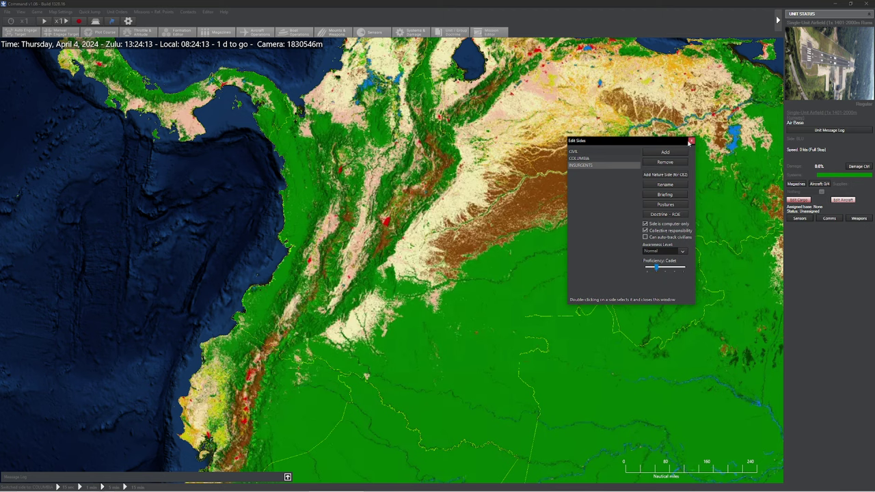
left_click(690, 142)
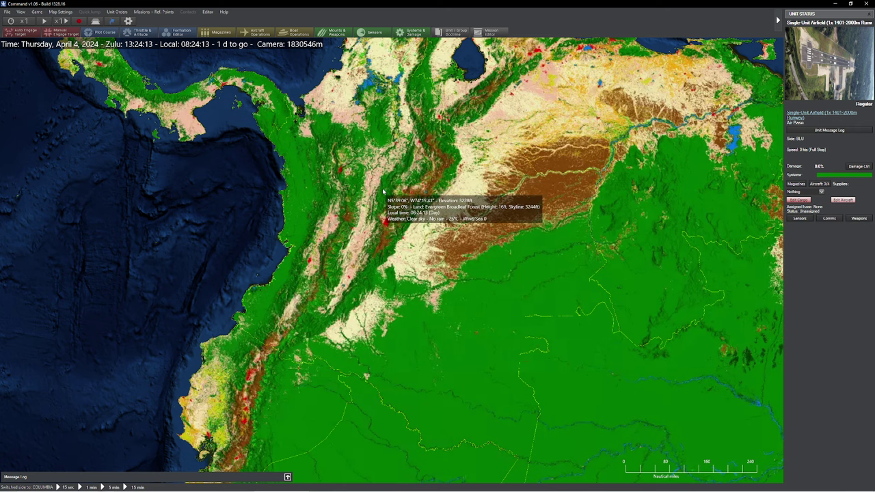
- Zoom in and replace Land Cover with the OpenTopoMap layer, panning to southern Colombia
scroll(376, 194, "up", 3)
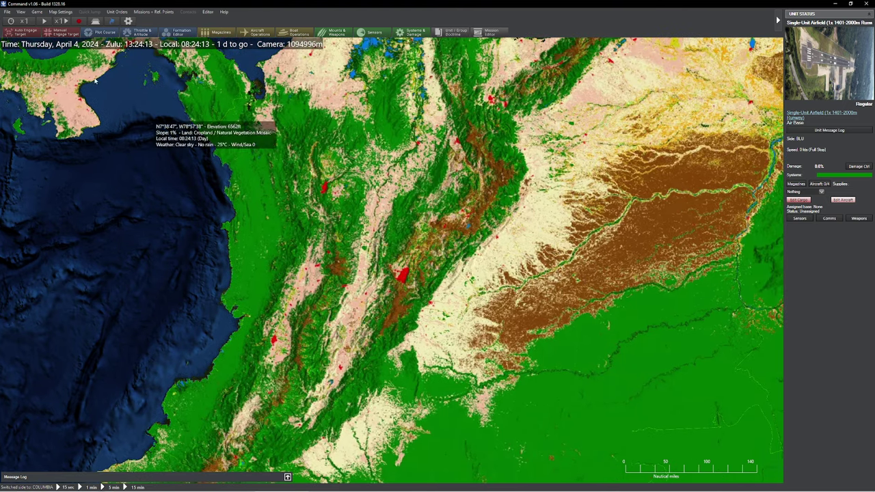
left_click(21, 12)
left_click(36, 141)
left_click(21, 12)
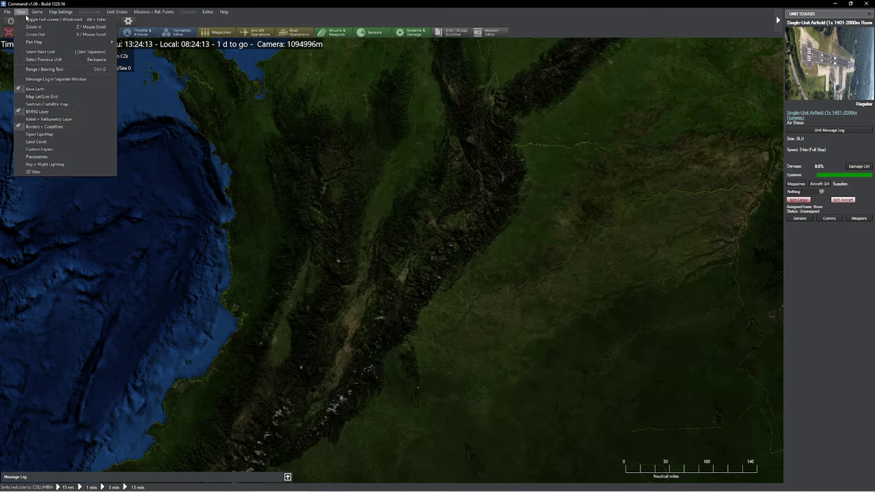
left_click(63, 135)
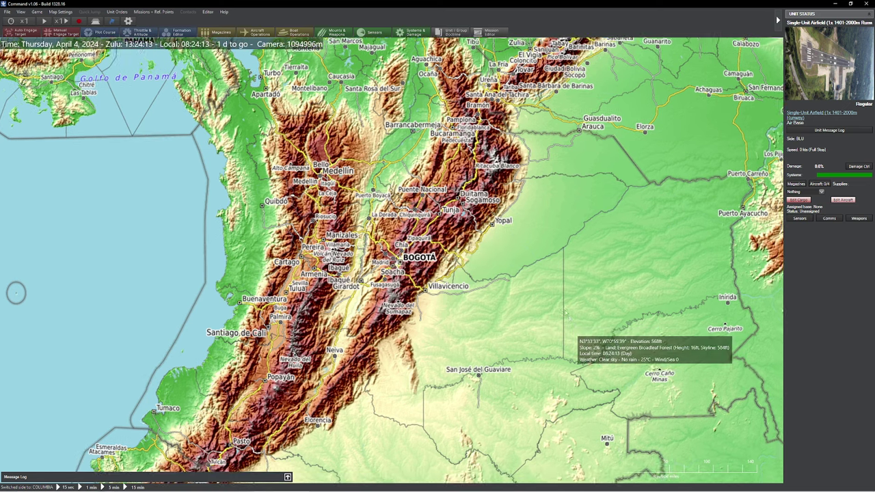
left_click_drag(566, 313, 516, 221)
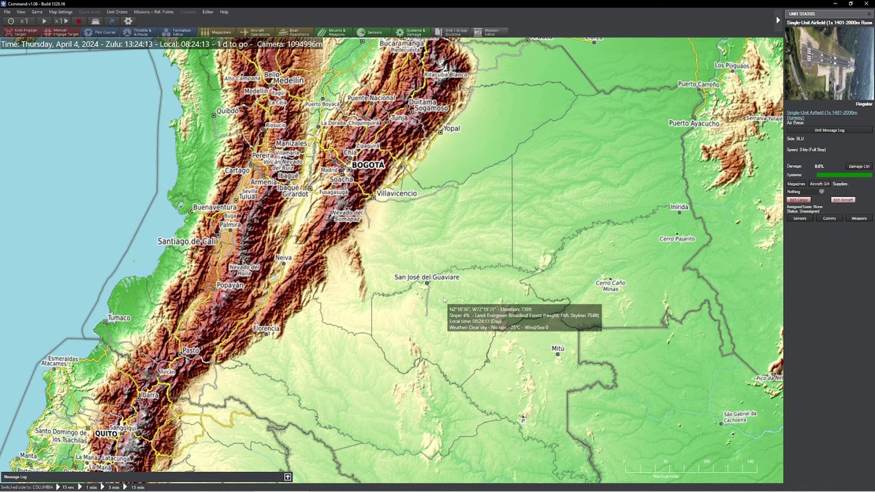
left_click_drag(430, 263, 446, 274)
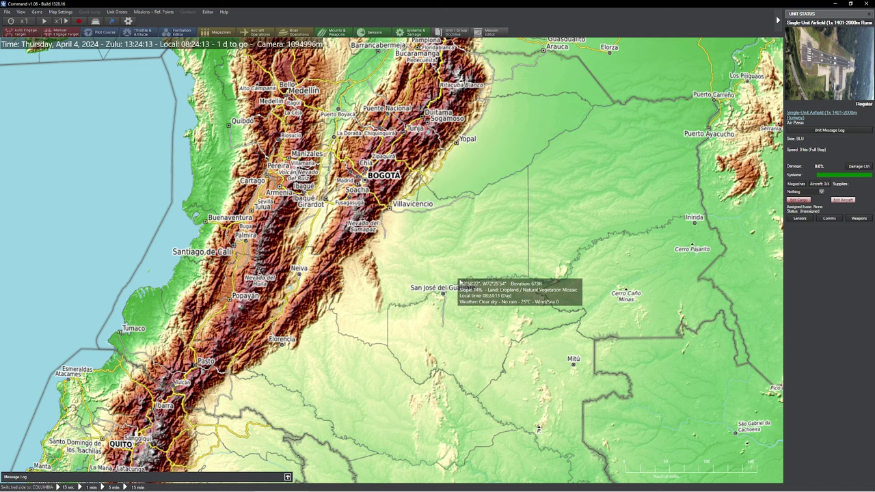
- Switch the OpenTopoMap layer off and turn the Land Cover layer back on
left_click(22, 11)
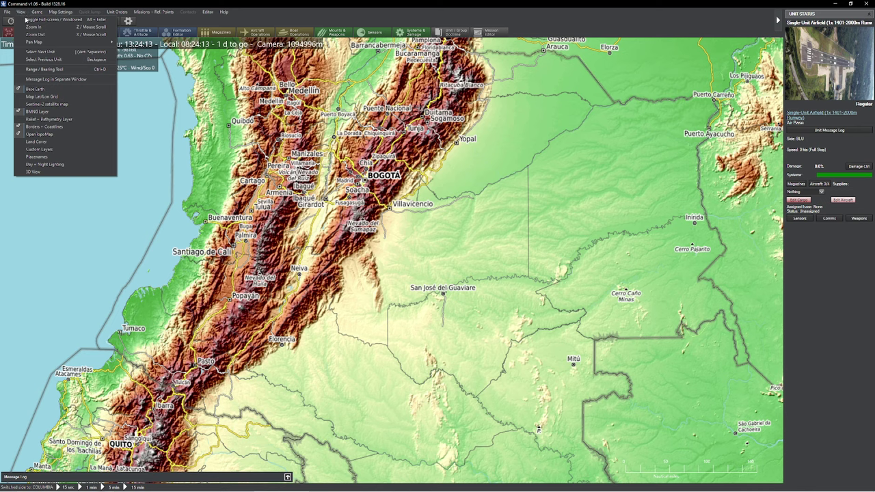
left_click(73, 135)
left_click(22, 12)
left_click(73, 134)
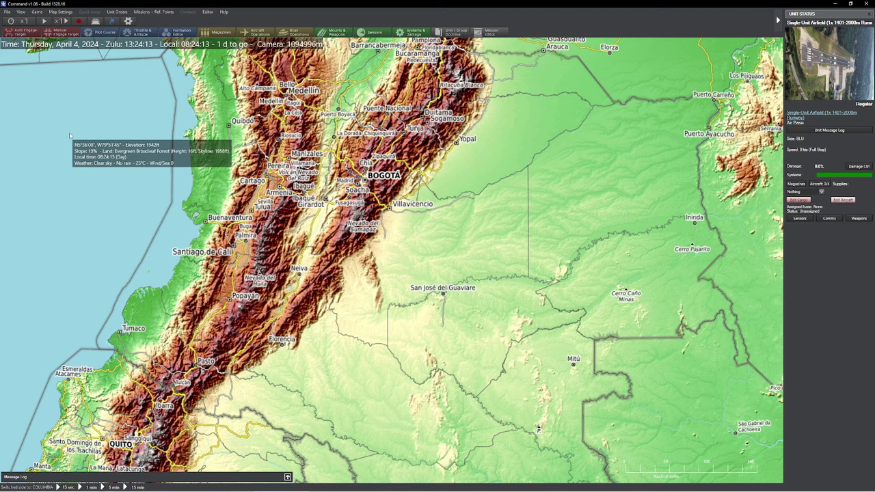
left_click(22, 12)
left_click(56, 134)
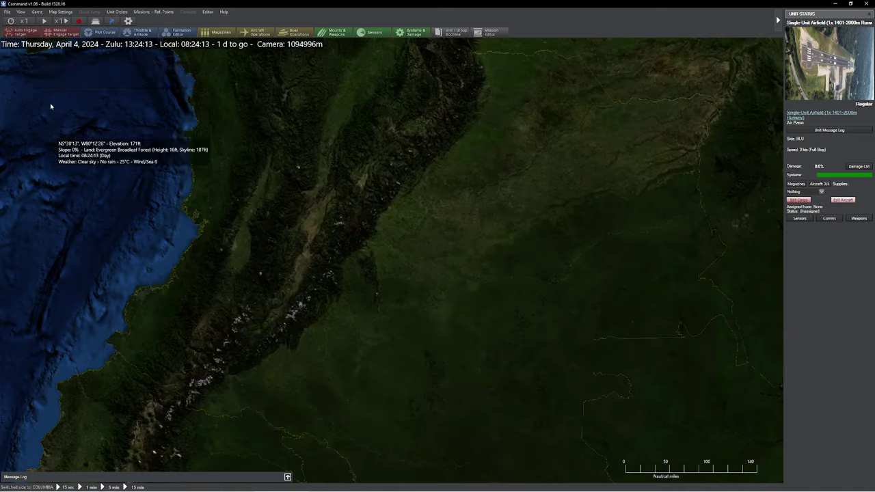
left_click(22, 11)
left_click(55, 142)
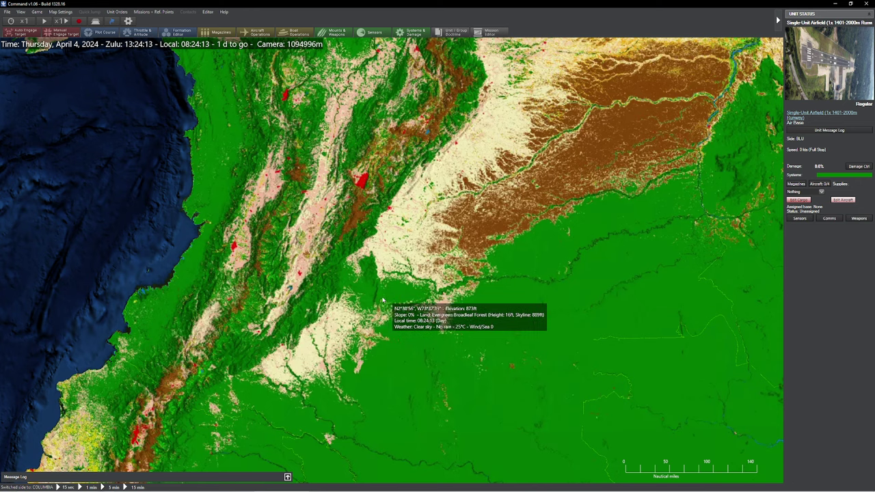
- Shift the view toward northwestern Colombia and switch the active side to INSURGENTS
left_click_drag(376, 209, 393, 272)
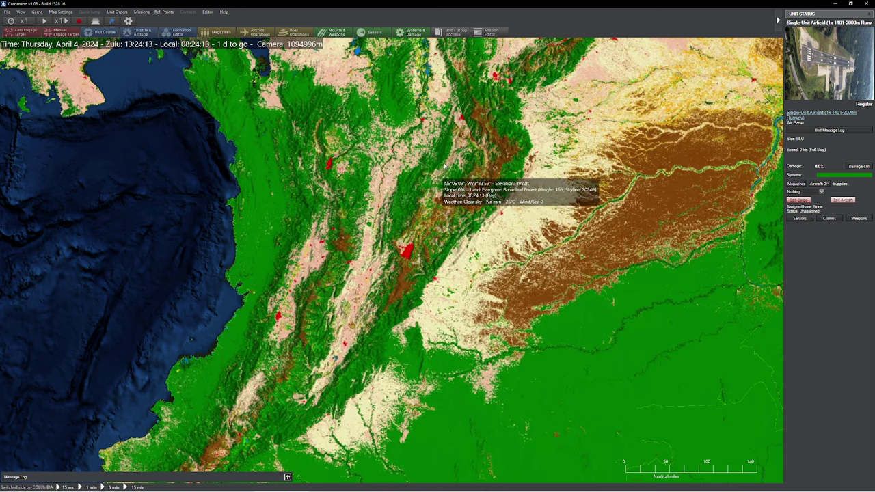
left_click(208, 12)
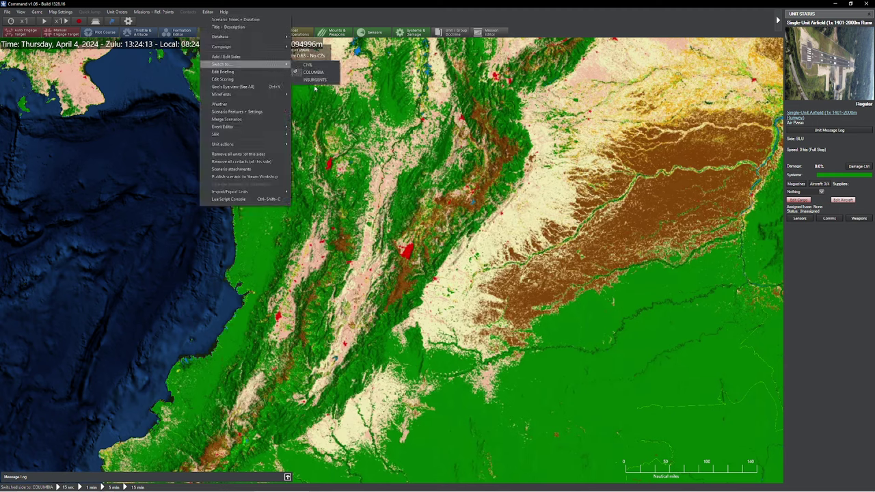
left_click(314, 80)
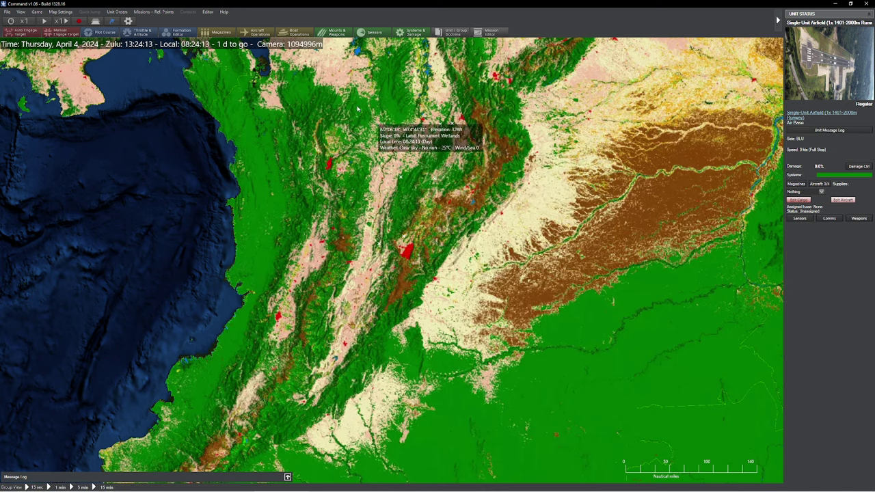
- Select the reference points over central Colombia, zoom in, and hide the Land Cover layer
left_click_drag(330, 101, 502, 251)
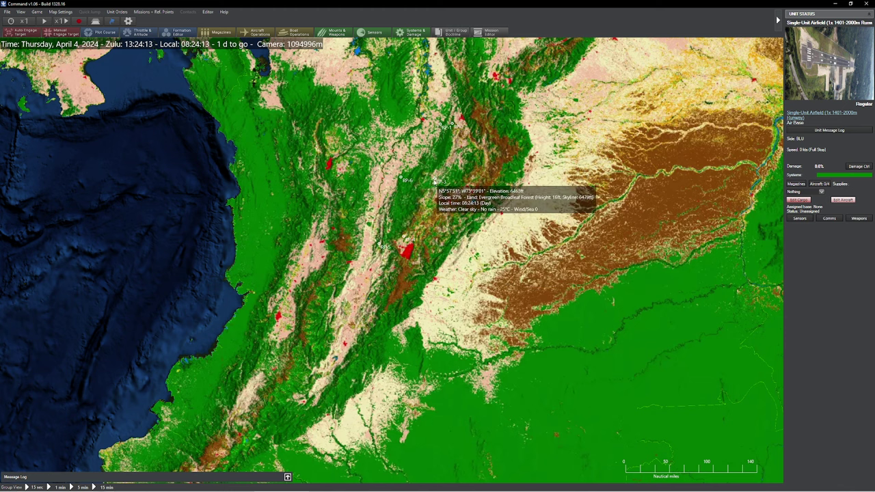
scroll(447, 218, "up", 3)
scroll(449, 267, "up", 2)
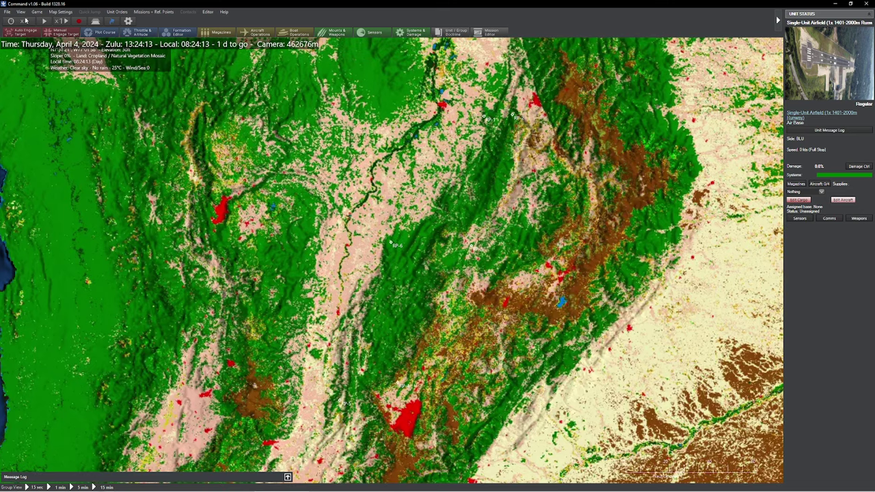
left_click(21, 11)
left_click(78, 145)
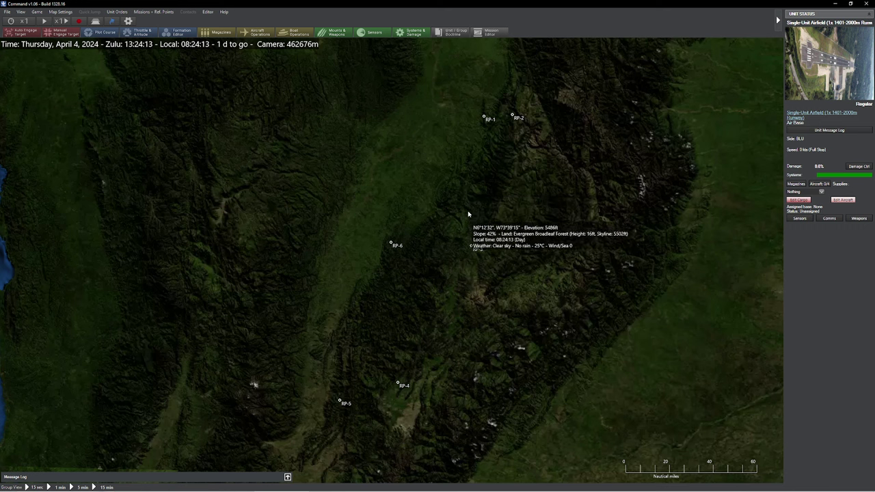
left_click(212, 12)
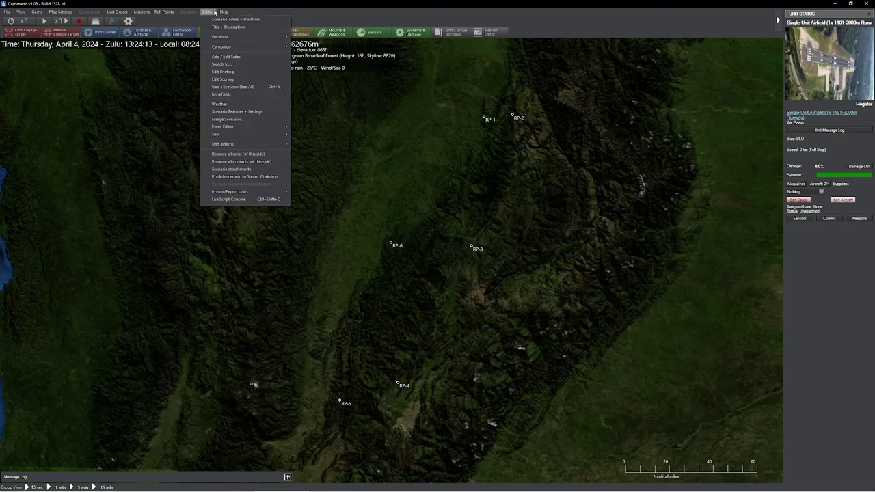
- Make CIVIL the active side and show the Land Cover layer, zoomed into the highlands
mouse_move(273, 69)
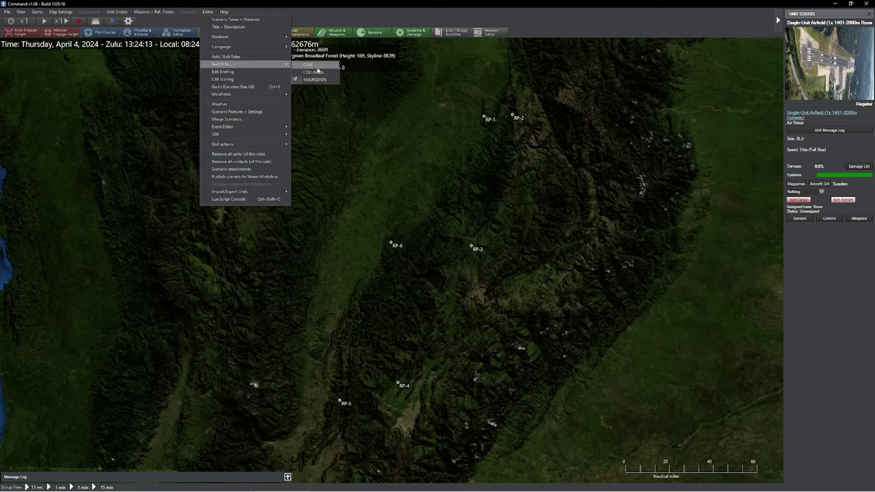
left_click(315, 65)
left_click(22, 12)
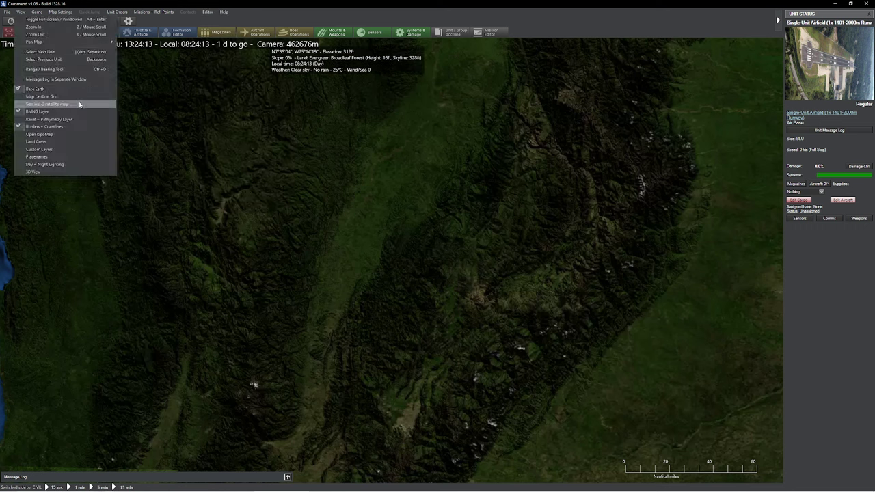
left_click(85, 146)
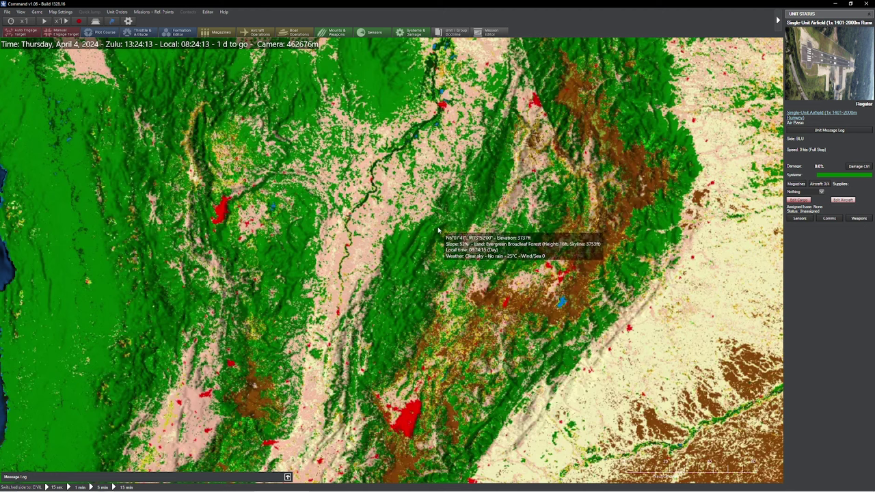
scroll(463, 252, "up", 3)
scroll(462, 251, "up", 3)
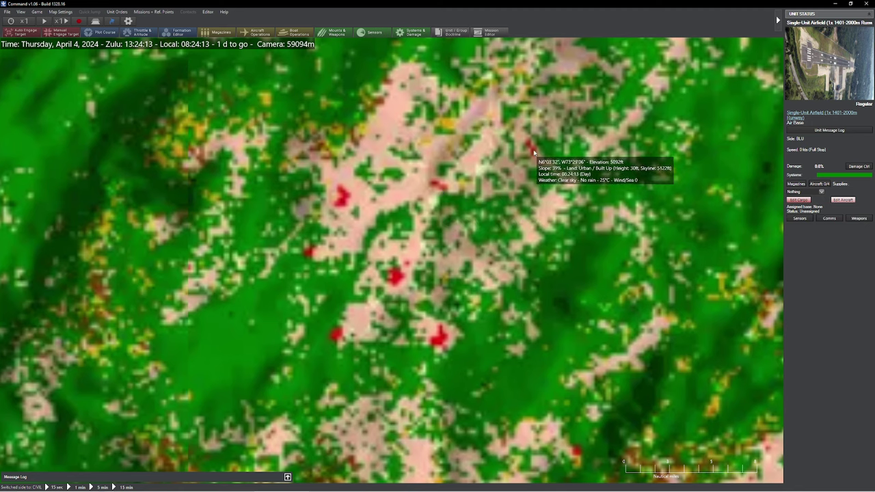
- Measure range and bearing across the red urban patches, ending at 0.7 nm (1214 m) at 180°
key("ctrl+d")
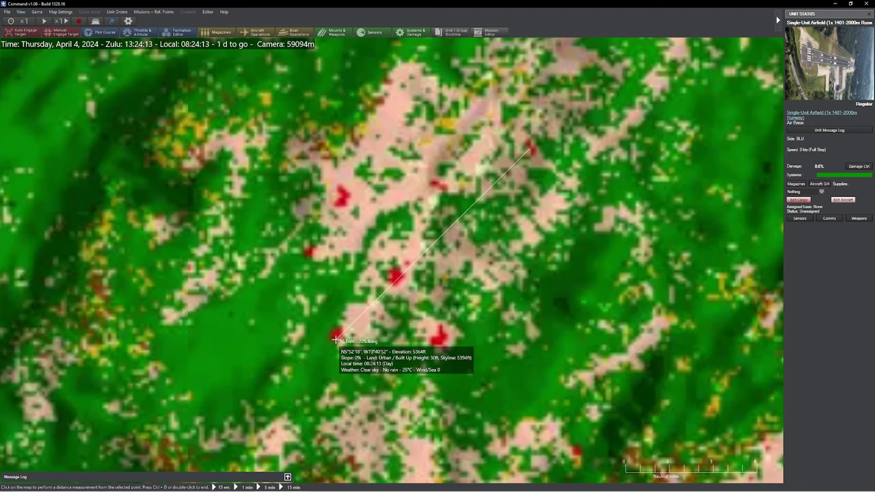
key("ctrl+d")
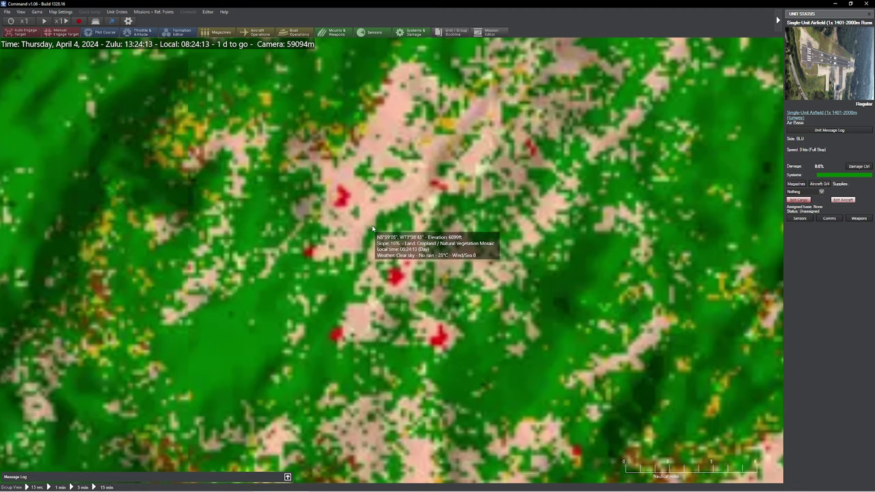
scroll(372, 228, "up", 2)
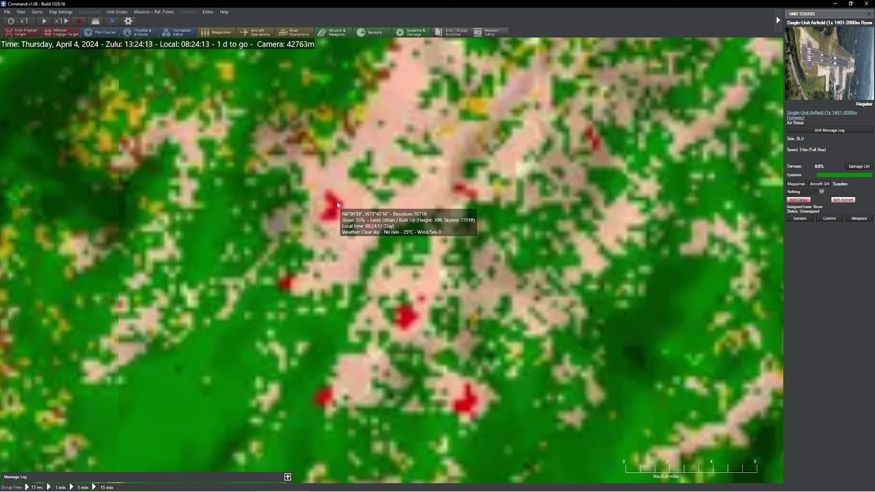
scroll(335, 207, "up", 5)
scroll(446, 242, "up", 3)
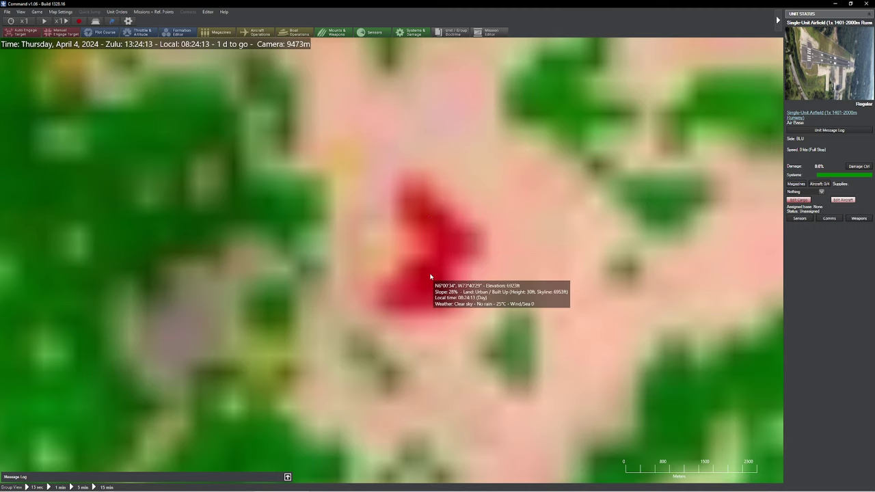
key("ctrl+d")
left_click(423, 209)
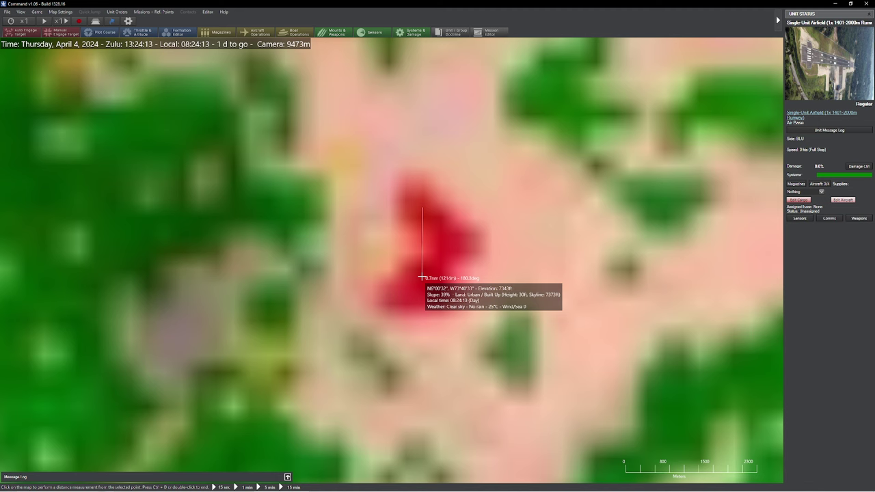
key("ctrl+d")
- Add a CIVIL Marker (Village) facility on the red patch and view its database entry
key("Insert")
left_click(425, 241)
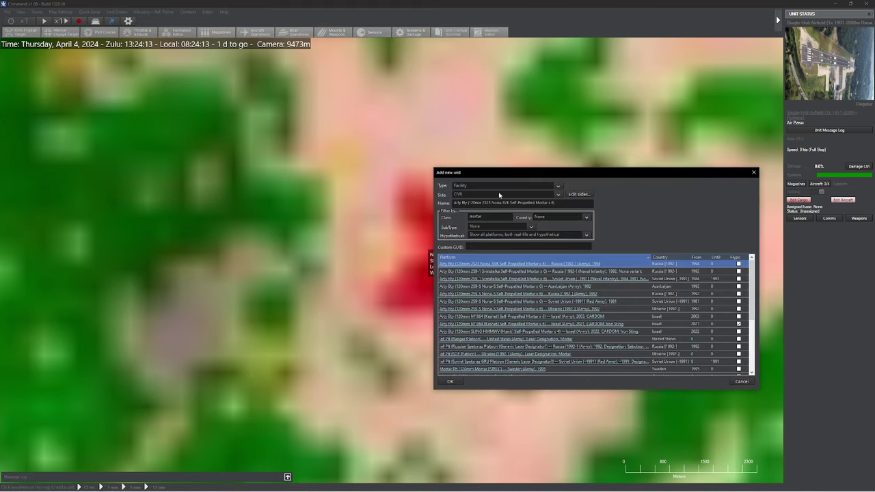
type("Village")
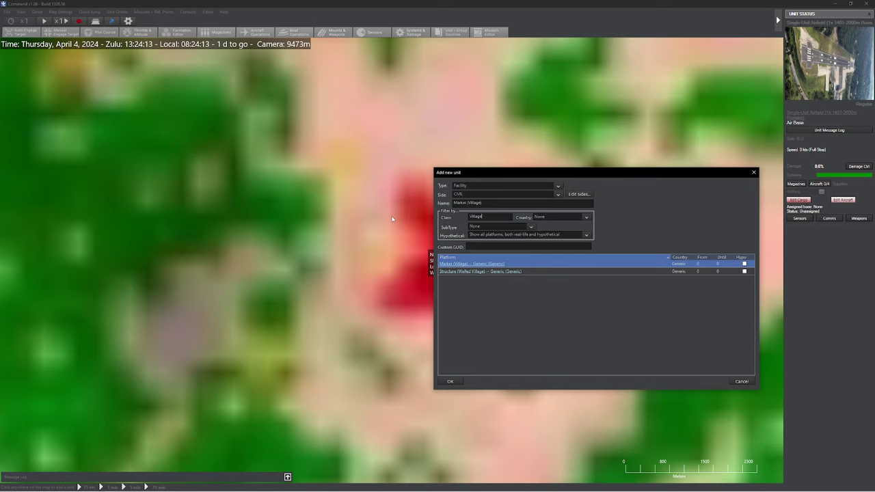
left_click(445, 381)
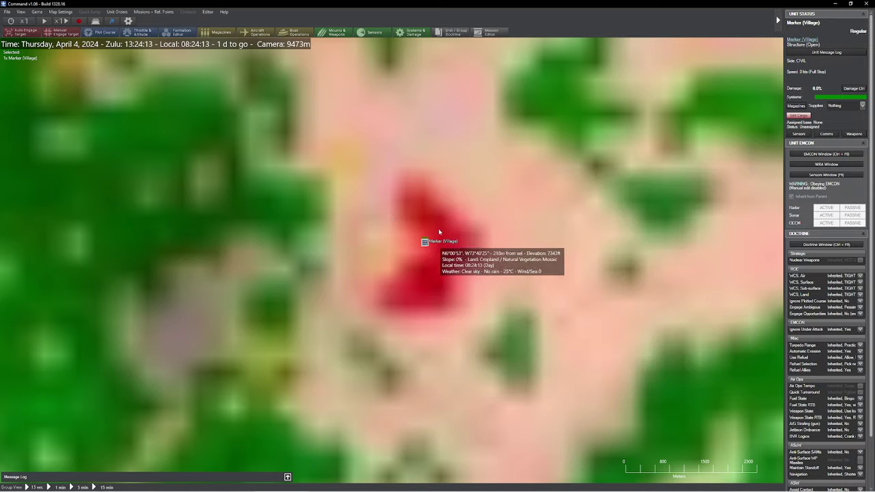
left_click(802, 39)
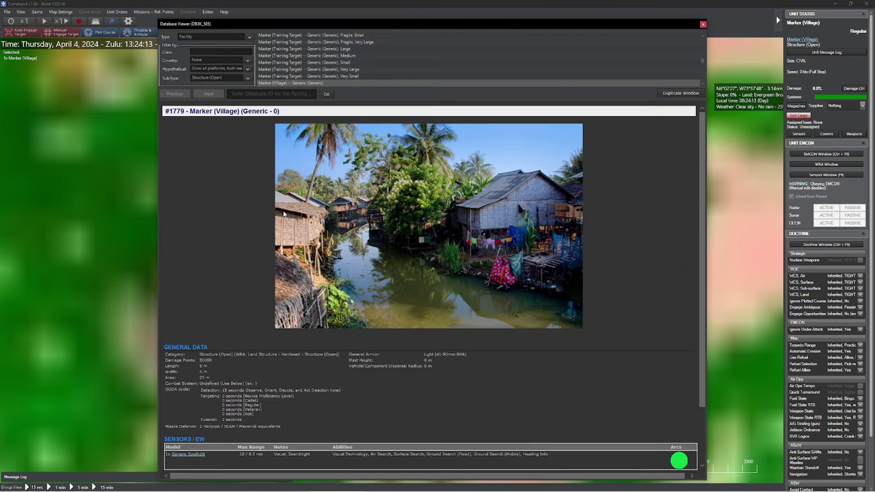
- Look up the Marker (Town) (Generic) entry #1778 in the Database Viewer, then close it
scroll(283, 214, "down", 3)
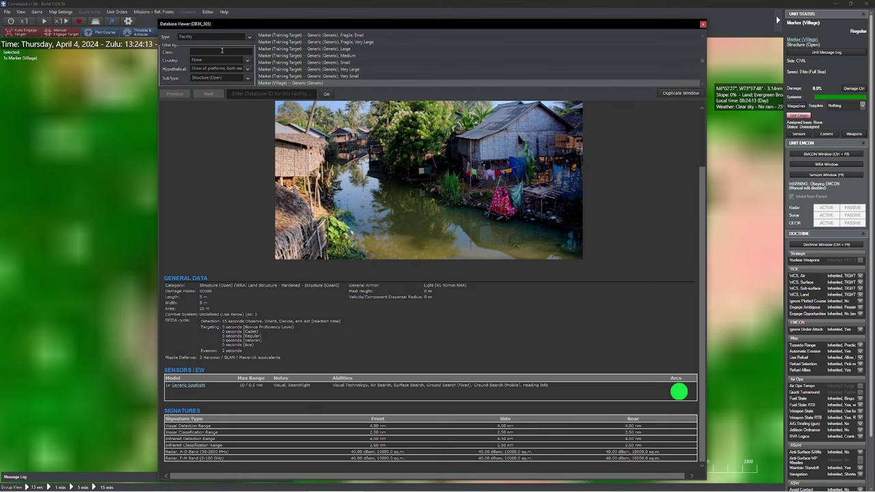
type("i")
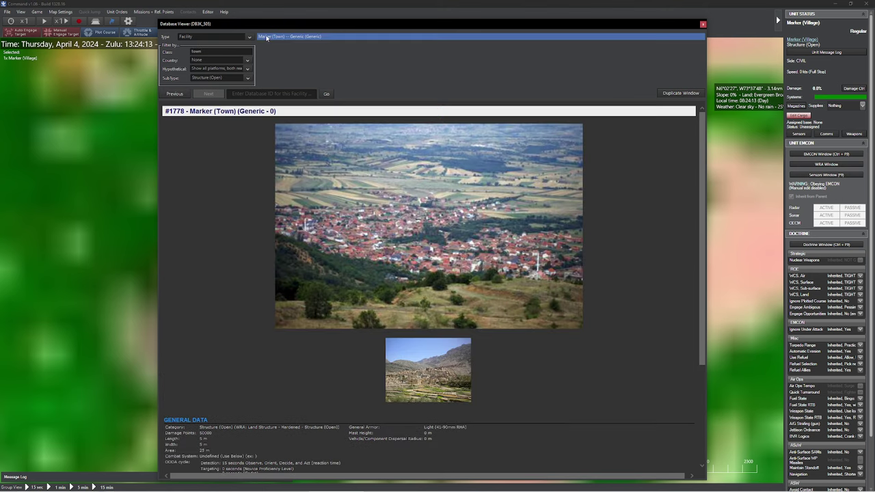
scroll(259, 192, "down", 3)
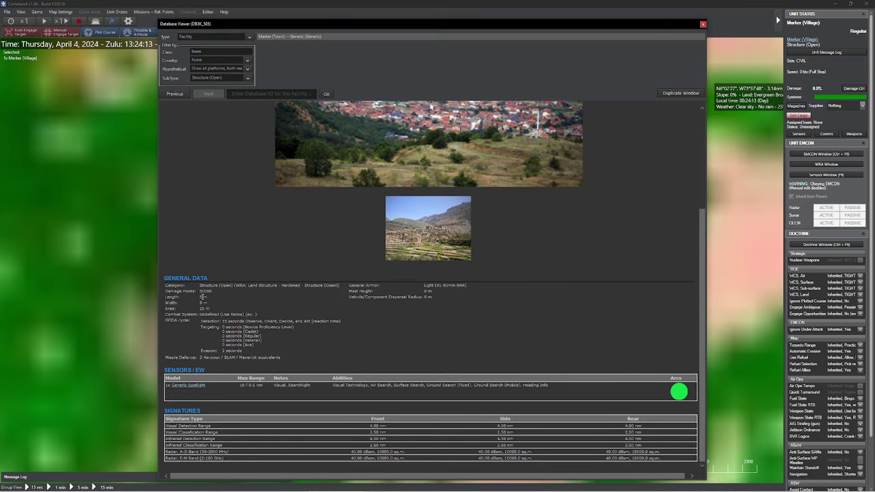
scroll(205, 296, "up", 2)
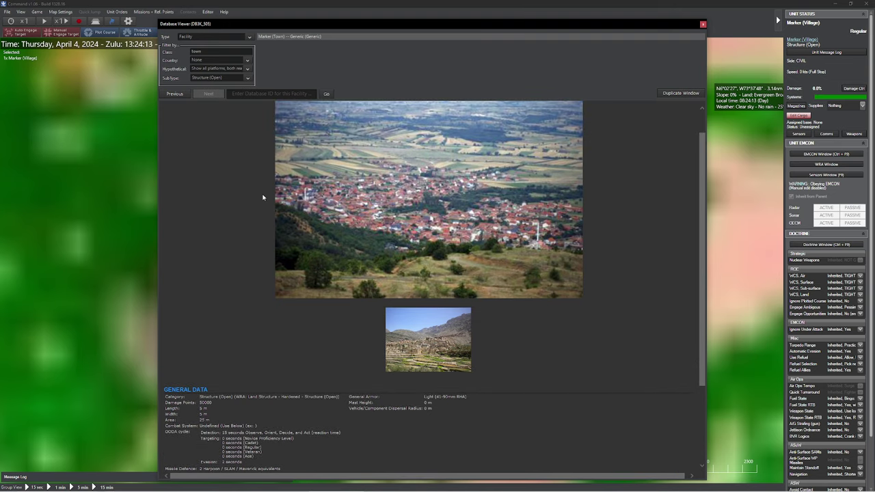
left_click(702, 24)
- Insert a Marker (Town) facility on the red patch using a 'town' class filter
key("Insert")
left_click(425, 244)
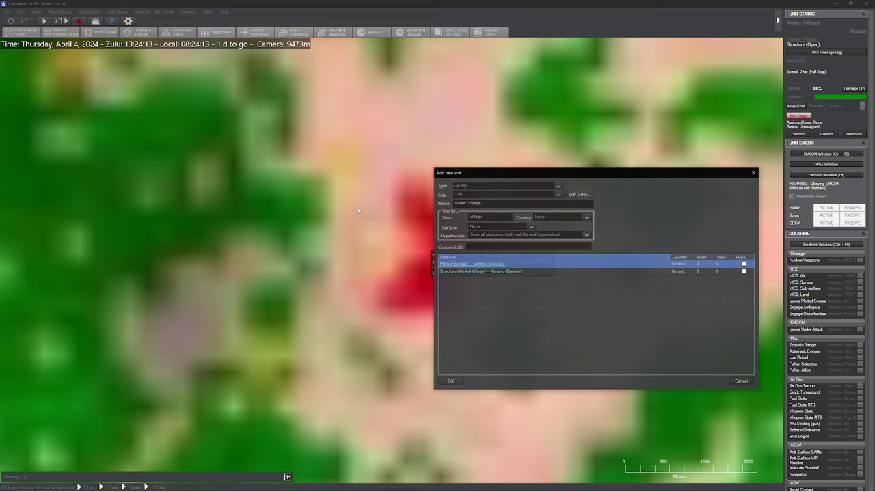
double_click(491, 217)
type("topwn")
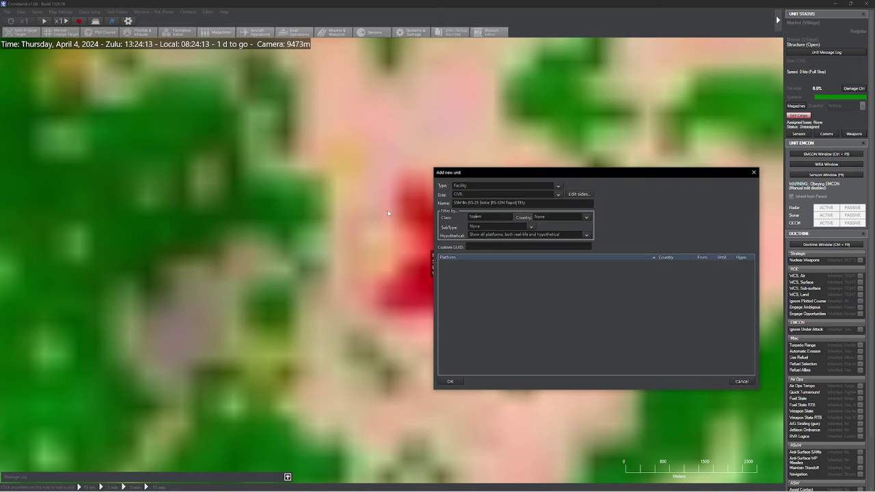
key("BackSpace")
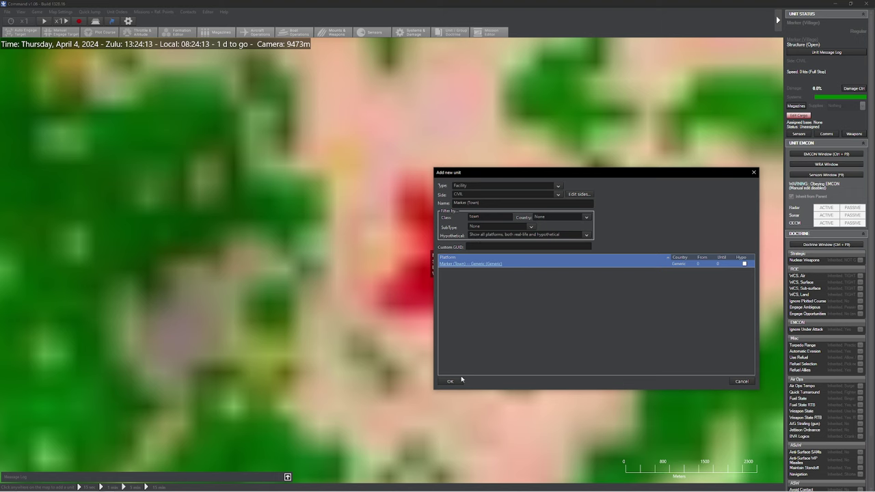
left_click(459, 381)
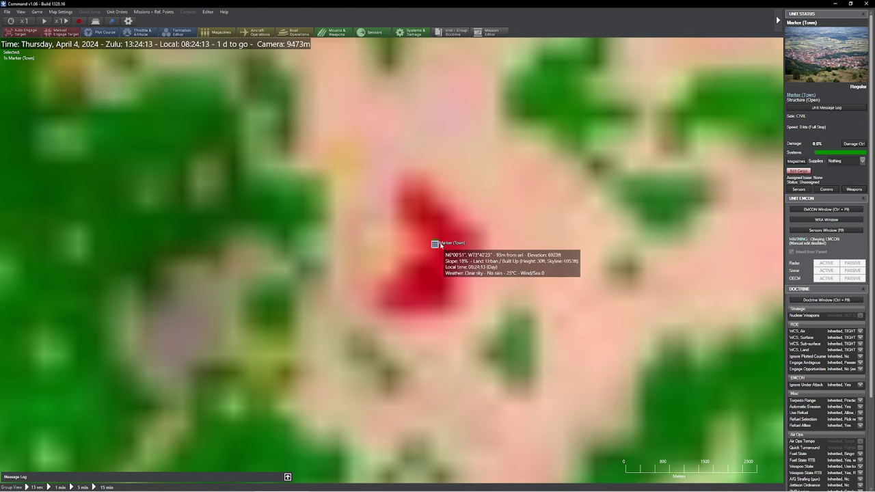
- Replace the Land Cover map layer with OpenTopoMap to reveal Vélez around the marker
left_click(20, 12)
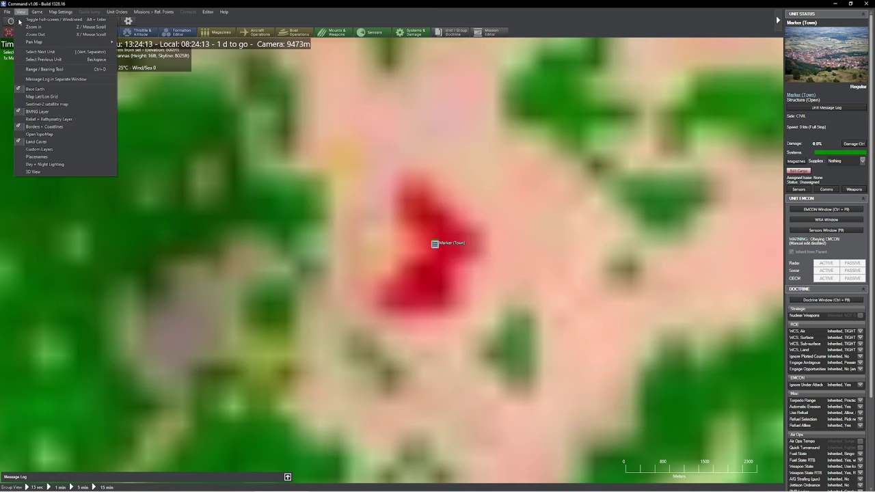
left_click(77, 143)
left_click(20, 12)
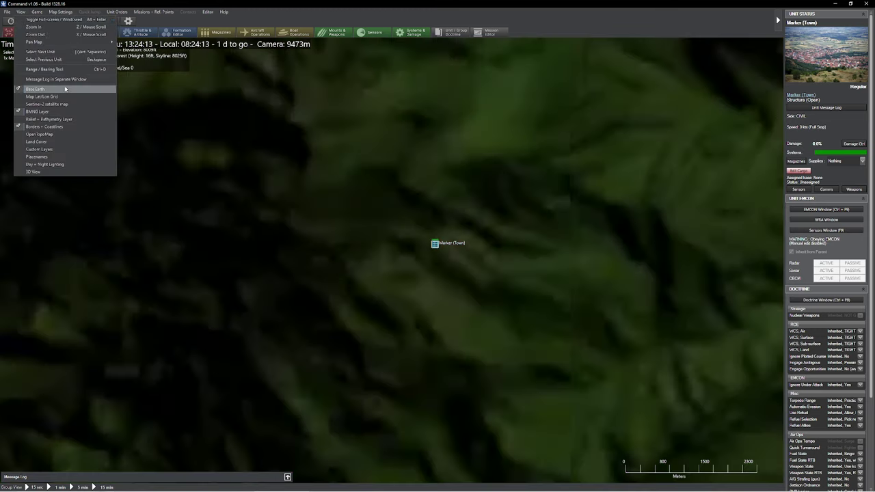
left_click(76, 134)
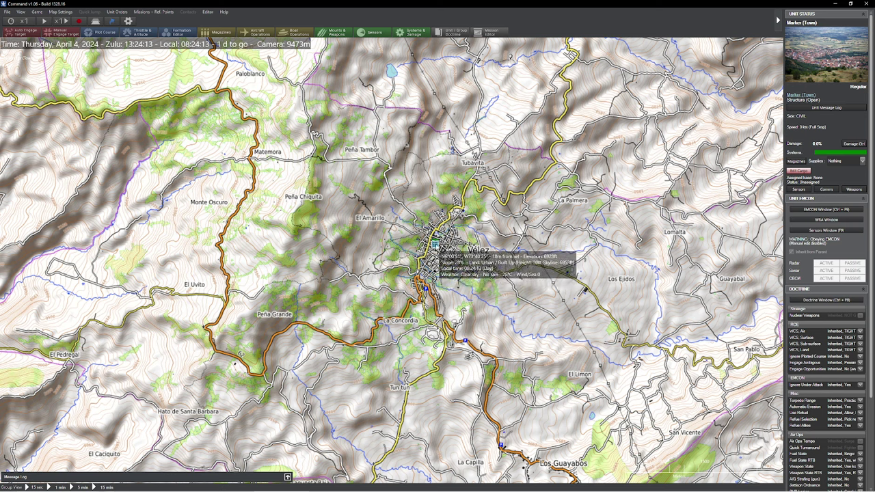
- Rename the town marker to El Amarillo and pan out to the surrounding towns
key("ctrl+r")
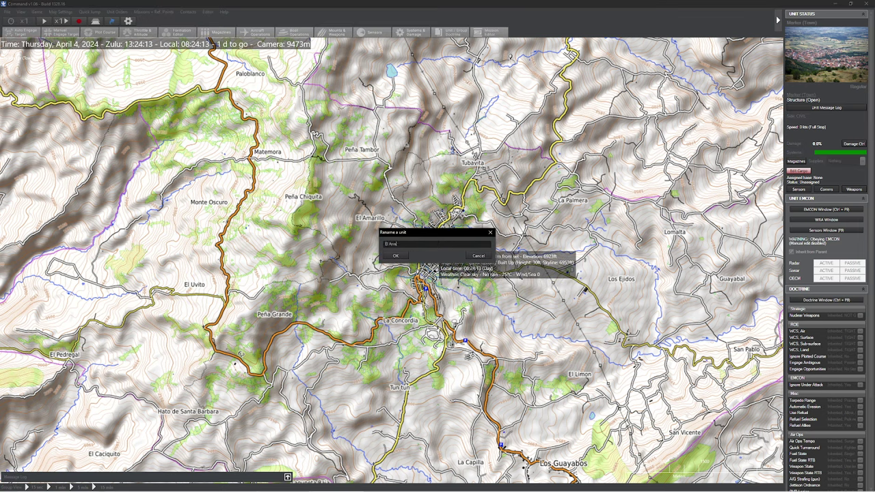
left_click(395, 256)
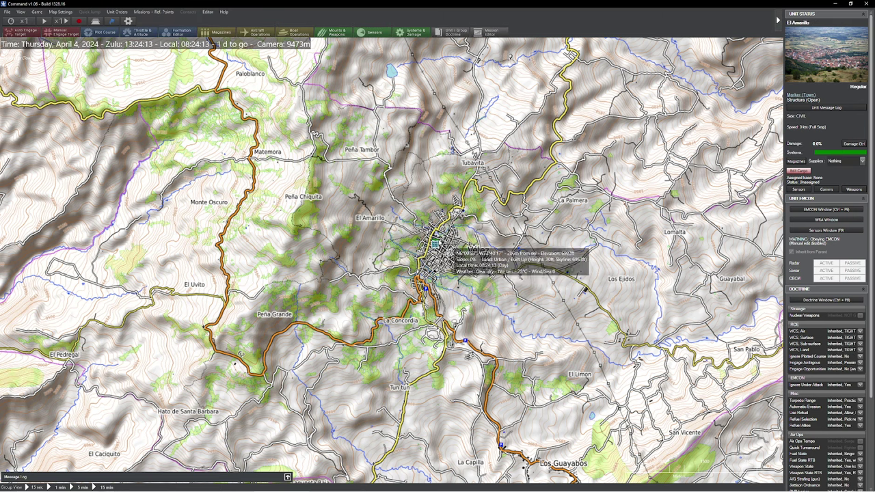
scroll(445, 257, "down", 1)
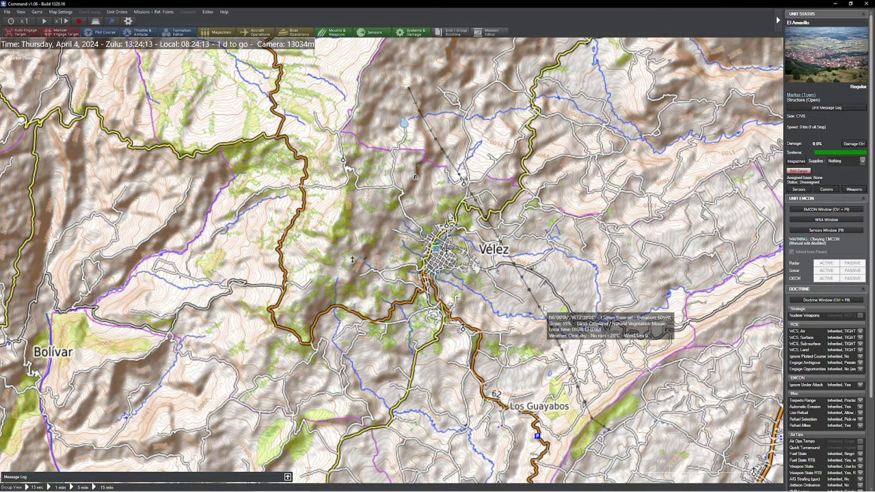
scroll(544, 309, "down", 4)
mouse_move(557, 306)
left_mouse_down()
mouse_move(444, 285)
mouse_move(410, 270)
left_mouse_up()
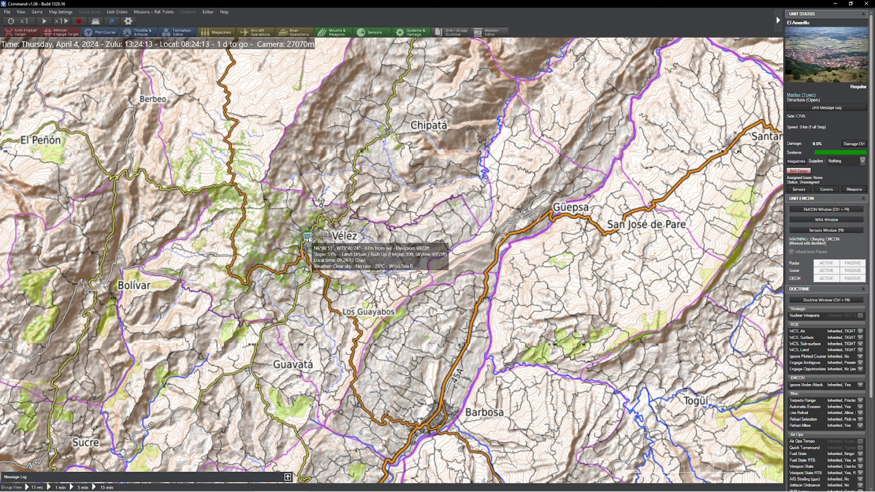
- Place cloned town markers named Los Guayabos and Barbosa on those towns
key("ctrl+c")
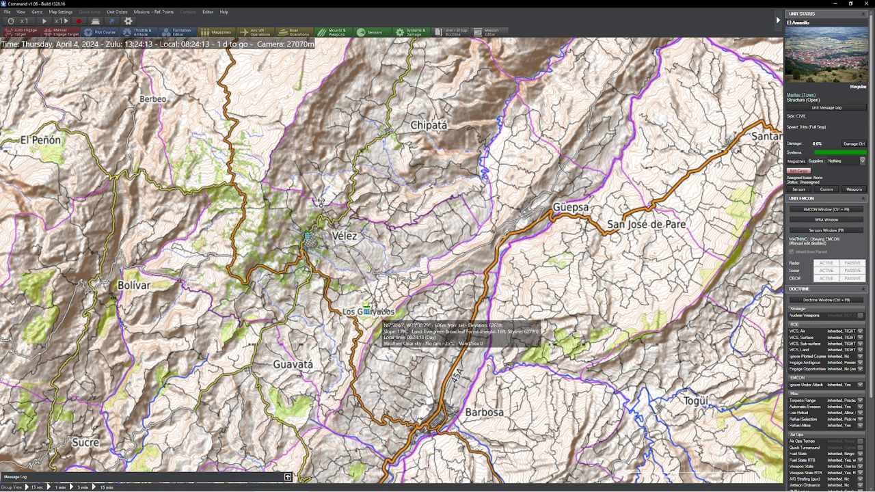
left_click(374, 323)
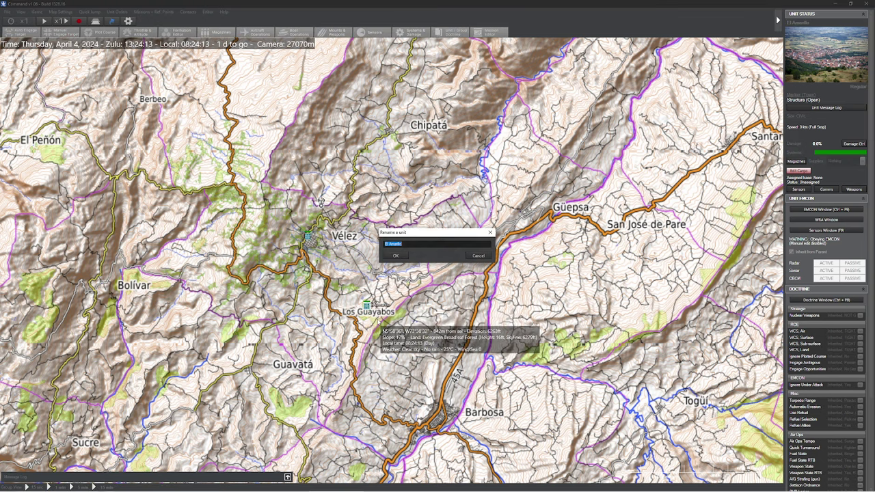
type("Los Guayabos")
key("Return")
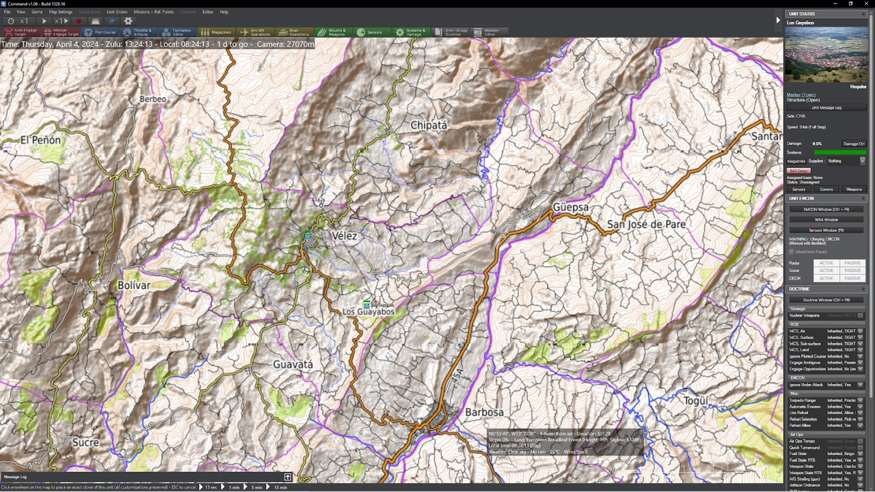
left_click(456, 421)
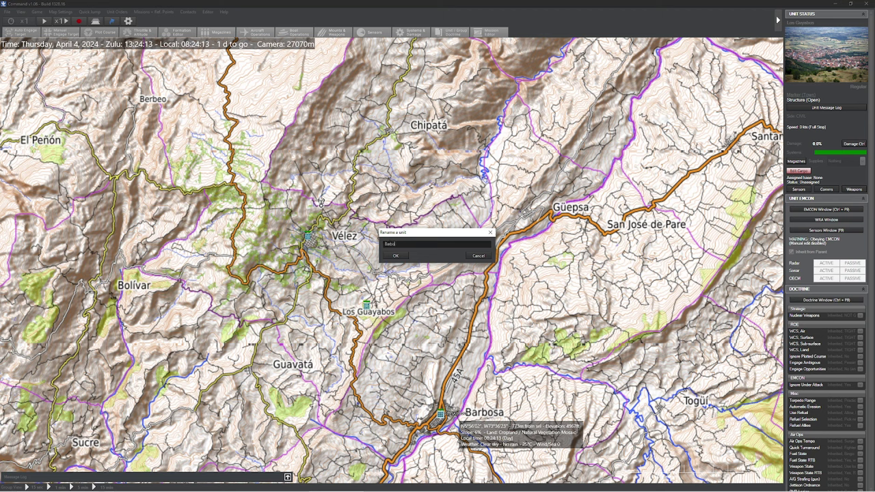
type("Barbosa")
key("Return")
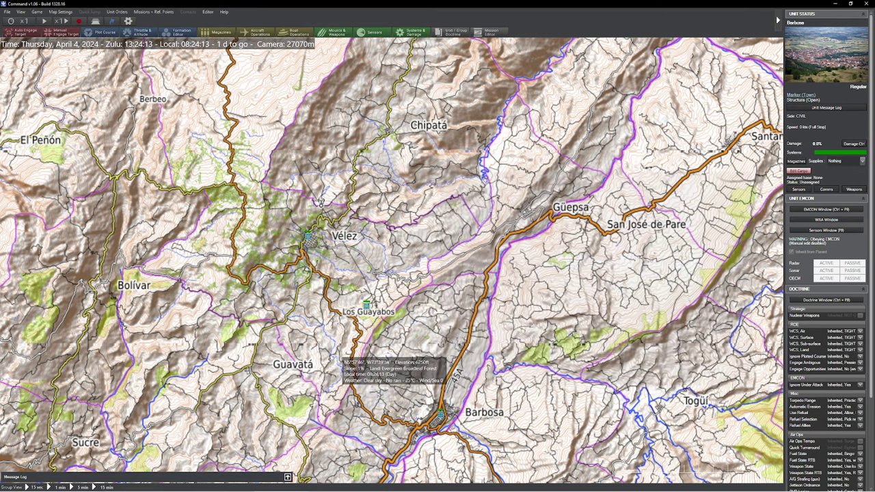
- Drop a Guavata town marker copy and zoom in toward Barbosa
key("ctrl+v")
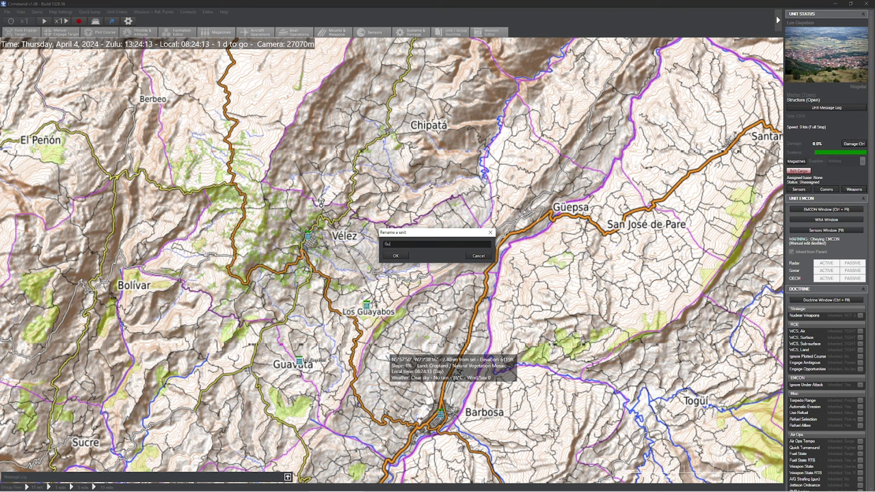
key("Return")
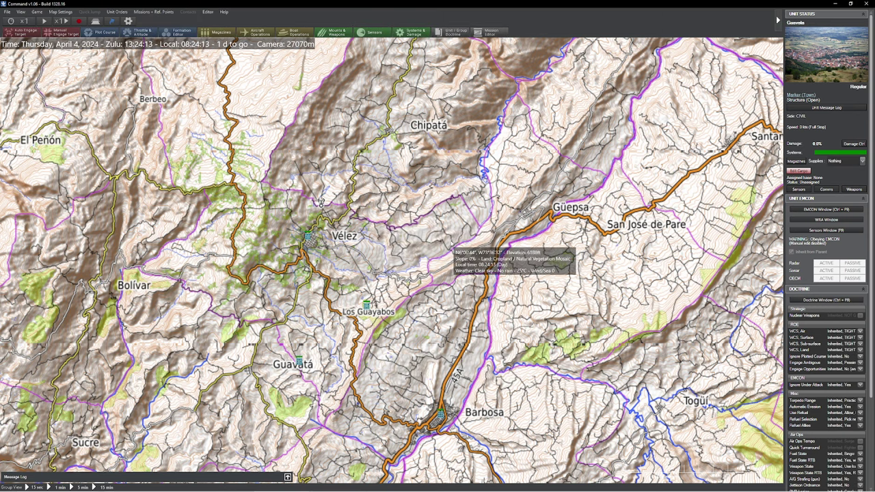
left_click_drag(496, 329, 511, 307)
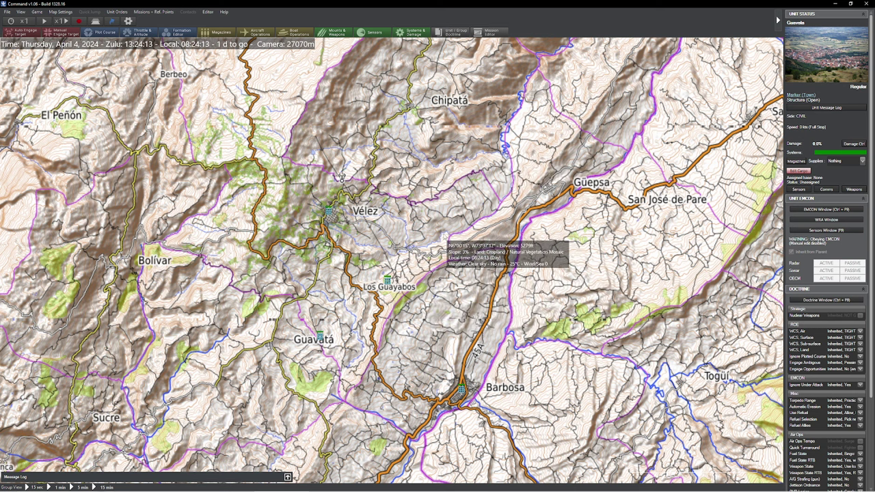
scroll(427, 286, "up", 2)
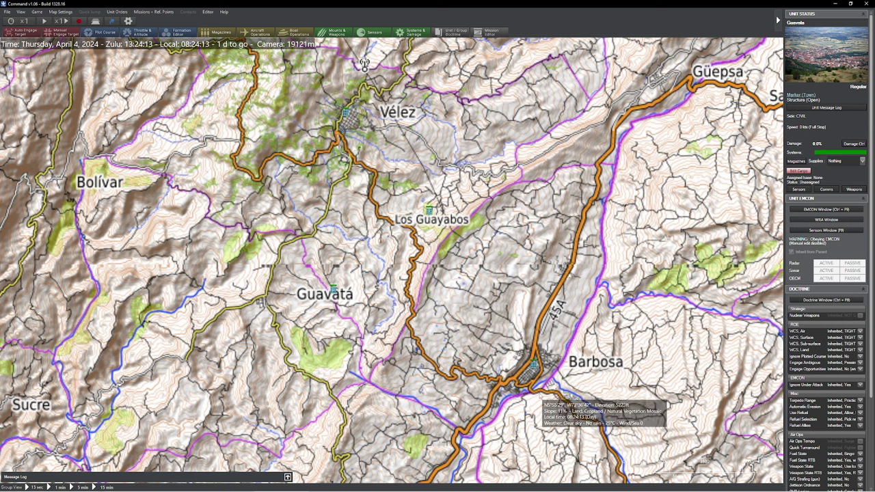
scroll(530, 390, "up", 2)
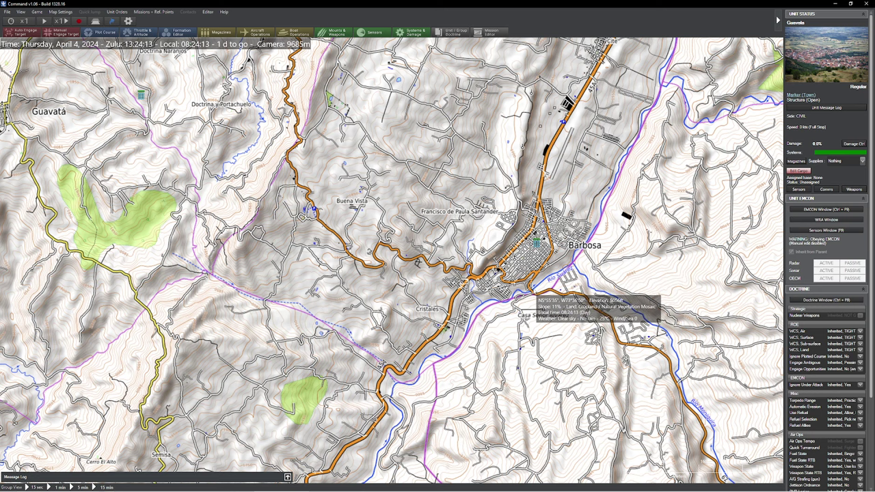
left_click(532, 296)
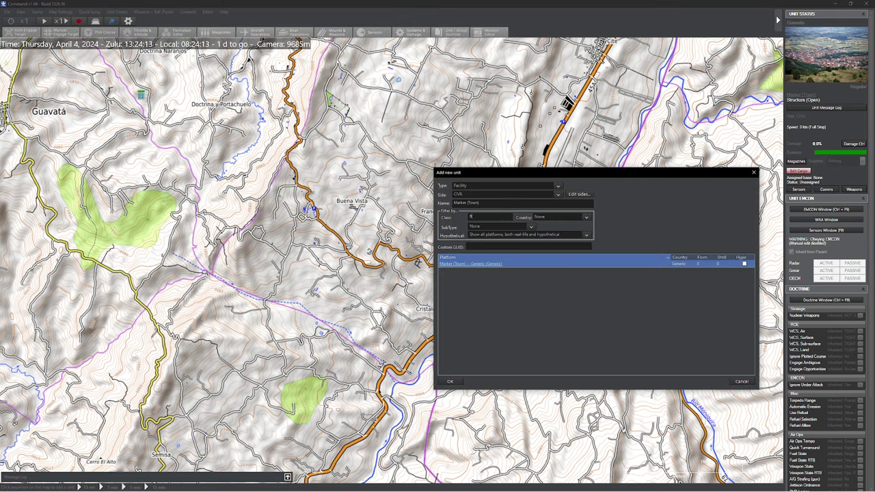
- Add a Bridge (Single-Lane, 30 Tons) facility on the river south of Barbosa
type("ridge")
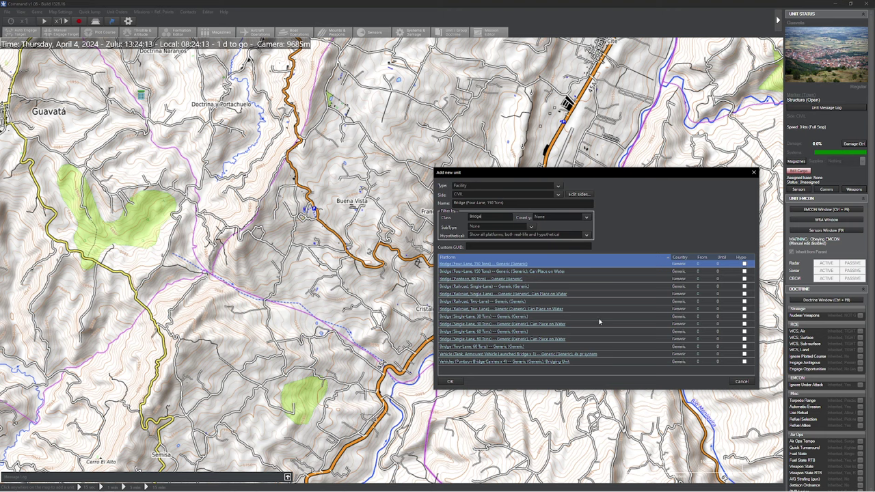
left_click(604, 332)
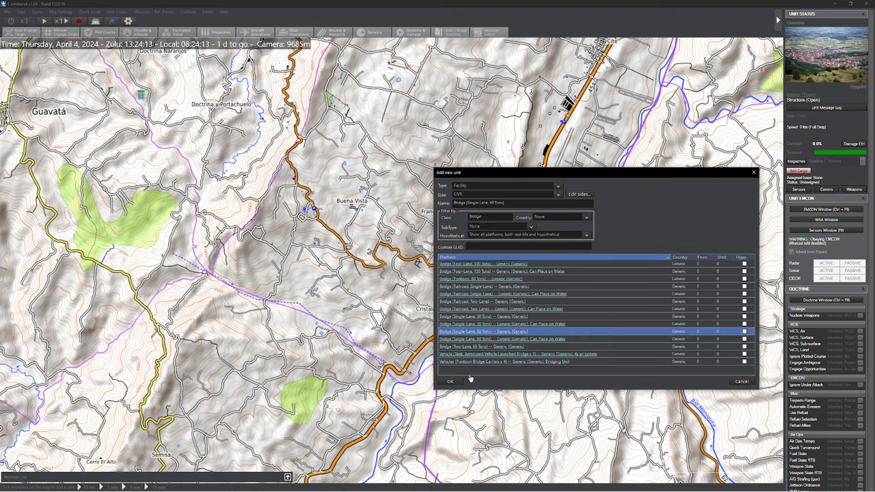
left_click(551, 317)
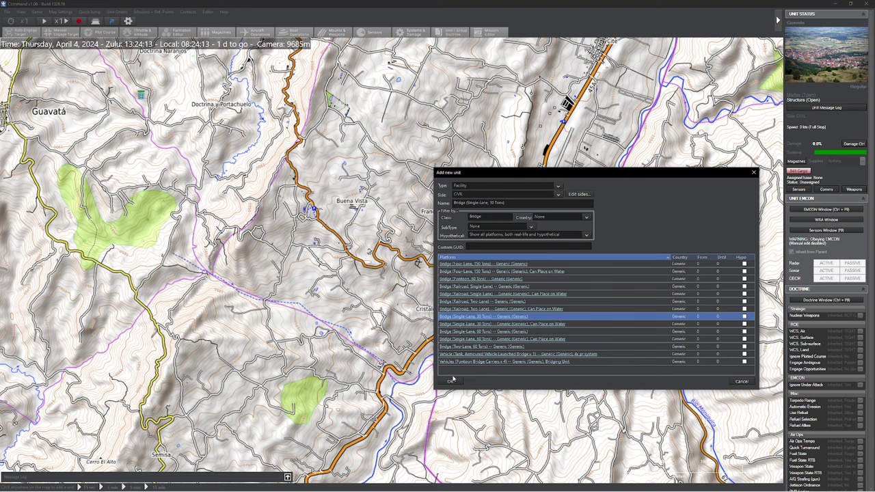
left_click(451, 381)
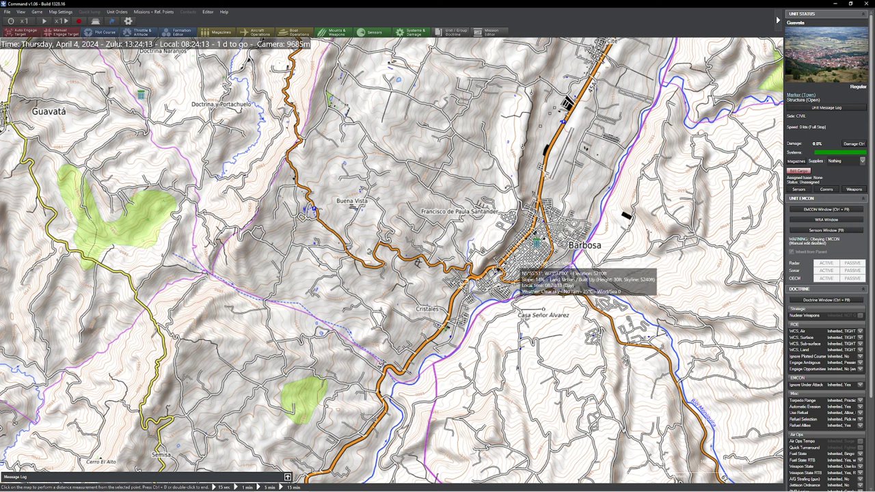
- Set the new bridge's orientation to 330° via the Scenario Editor menu
right_click(531, 284)
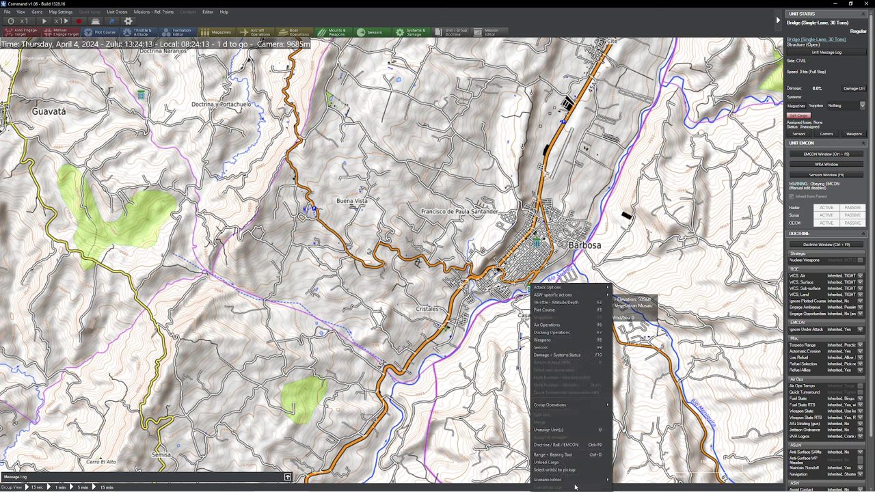
mouse_move(578, 481)
left_click(642, 479)
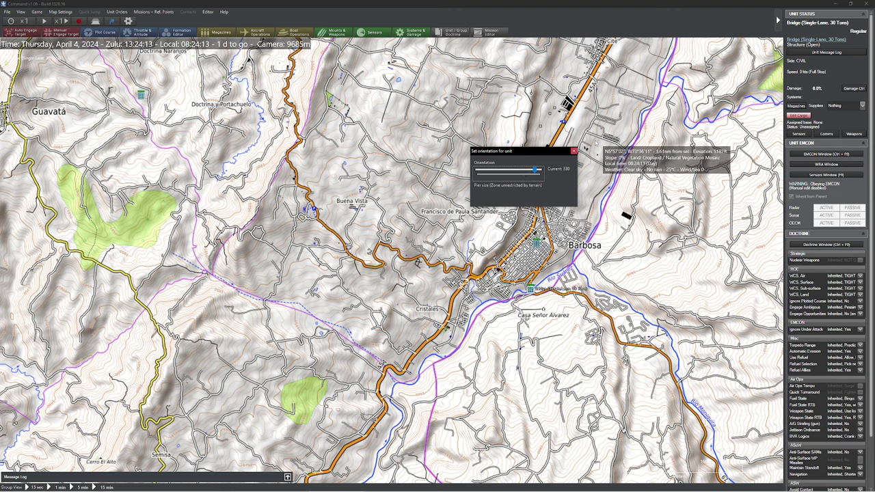
left_click(573, 151)
scroll(487, 352, "down", 3)
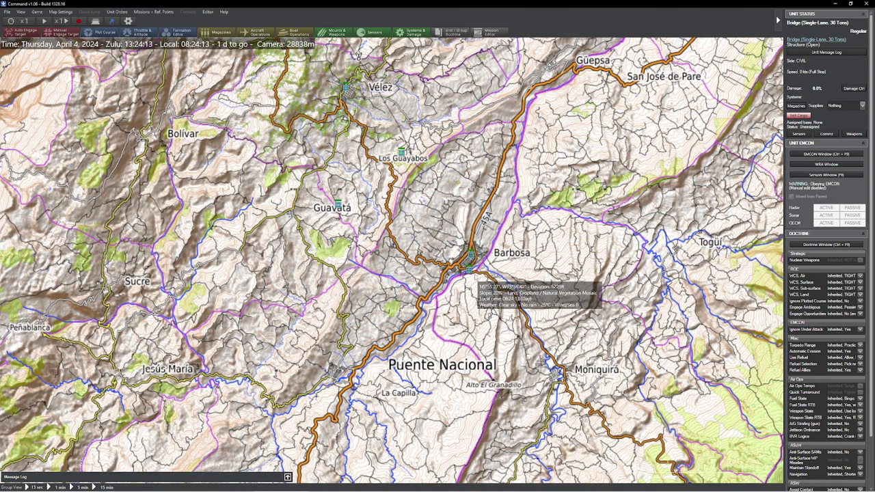
- Pan to the northern and eastern towns and switch the map to Land Cover
left_click_drag(418, 244, 459, 329)
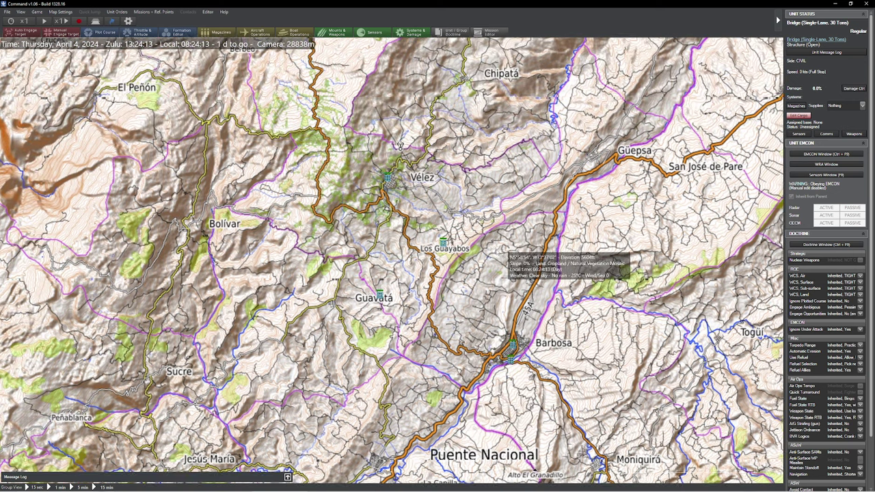
left_click_drag(505, 250, 430, 286)
left_click_drag(555, 207, 493, 248)
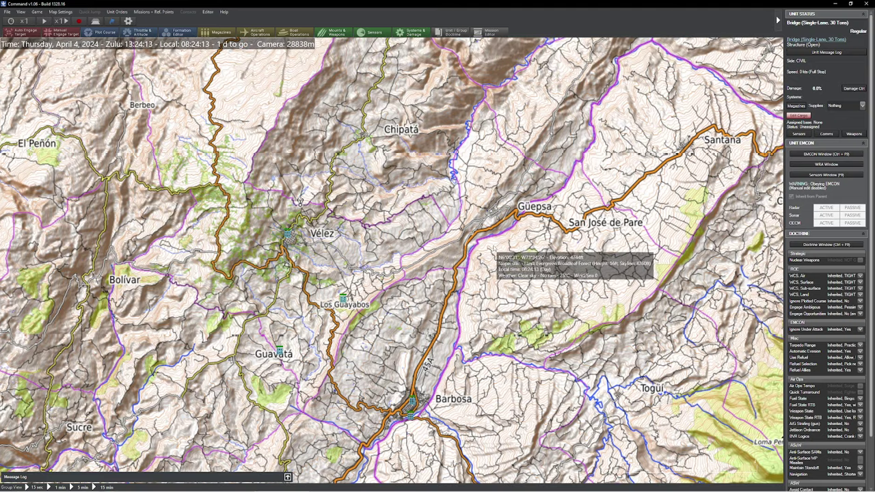
scroll(588, 304, "down", 2)
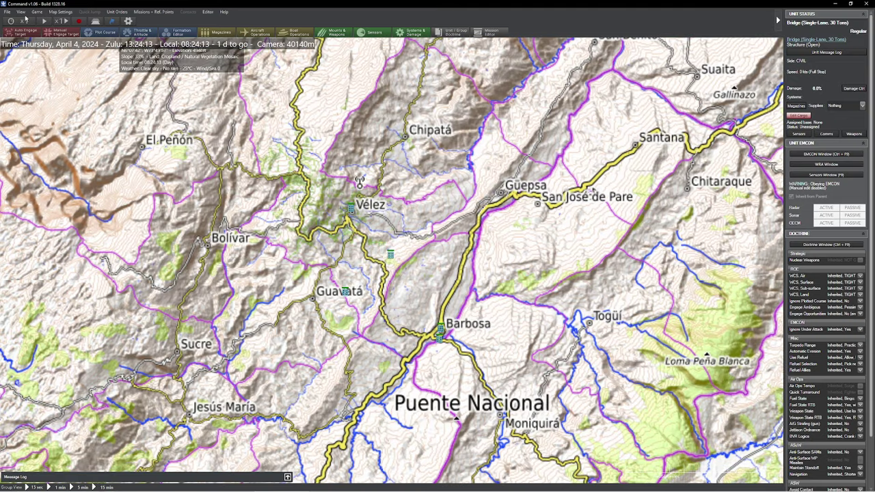
left_click(22, 11)
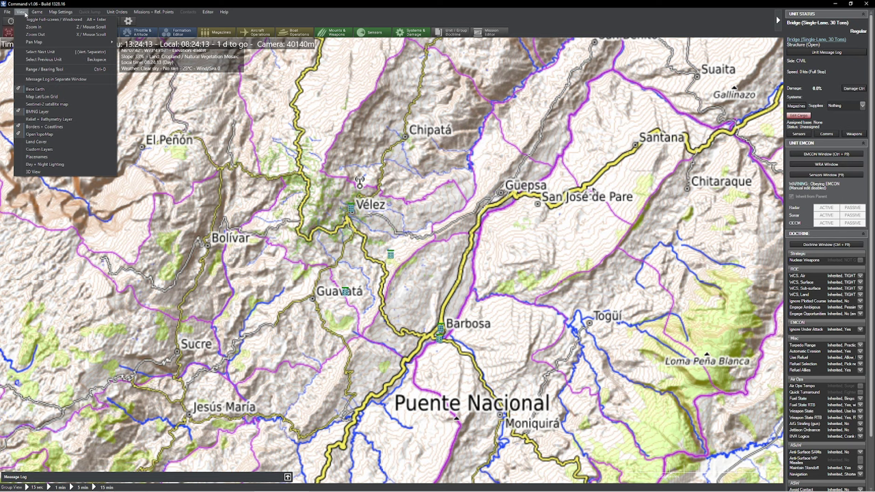
left_click(64, 144)
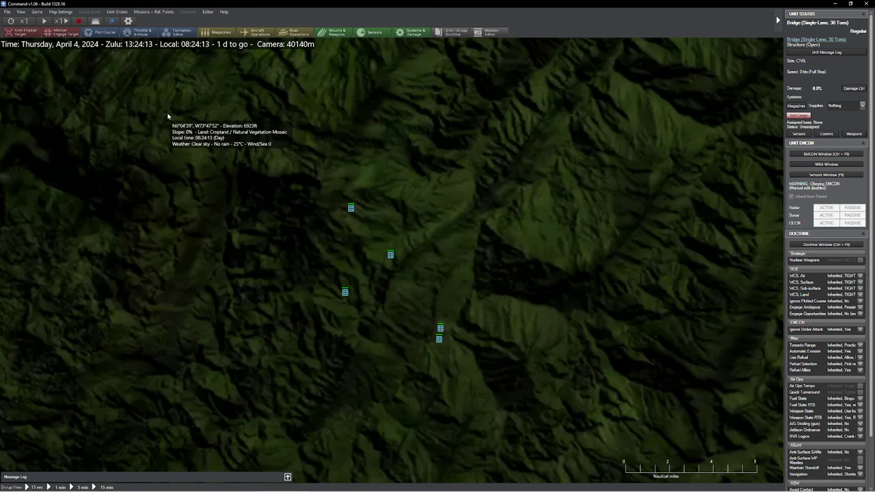
- Bring up the Save scenario dialog with File > Save As
left_click(6, 13)
left_click(7, 12)
left_click(7, 13)
left_click(34, 57)
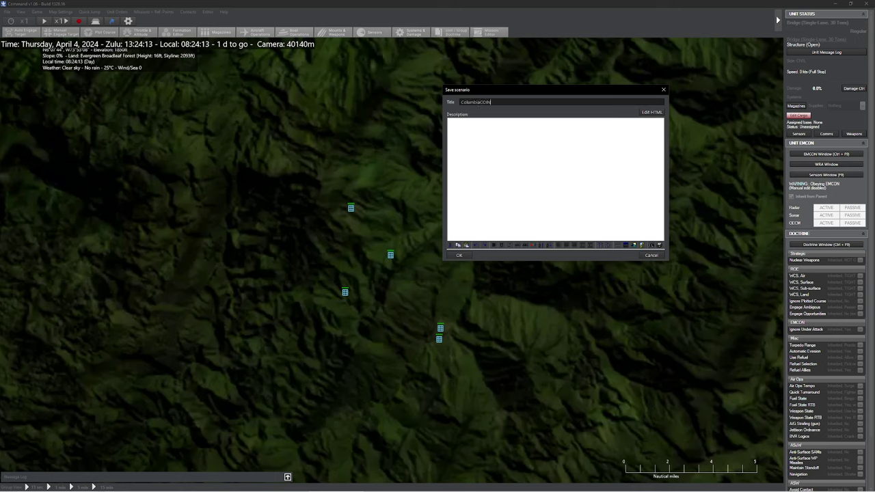
- Accept the scenario title and save the file as ColumbiaCOINOps.scen
left_click(465, 256)
left_click(805, 330)
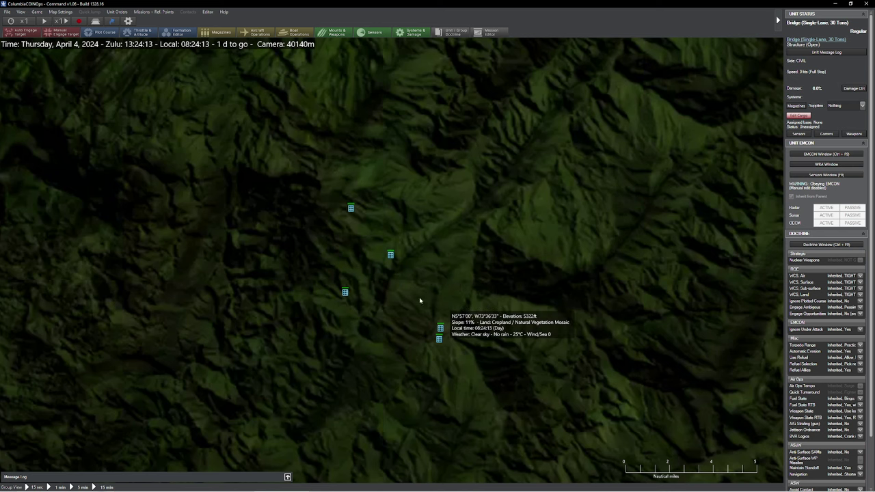
scroll(458, 273, "down", 5)
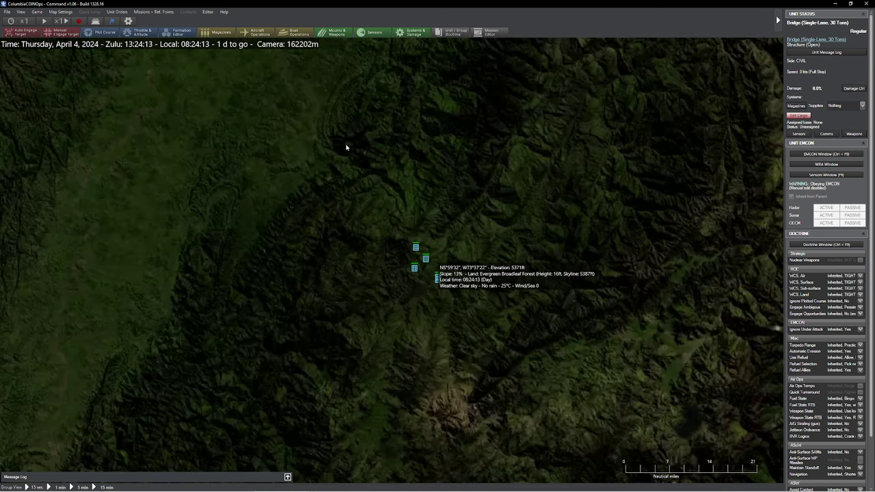
- Make INSURGENTS the active side via Editor > Switch to, then zoom out
left_click(207, 12)
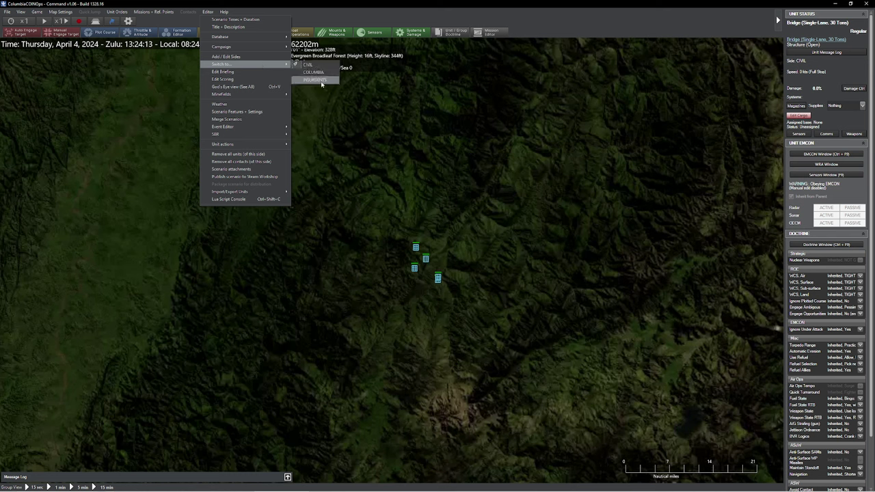
left_click(316, 80)
scroll(465, 217, "down", 4)
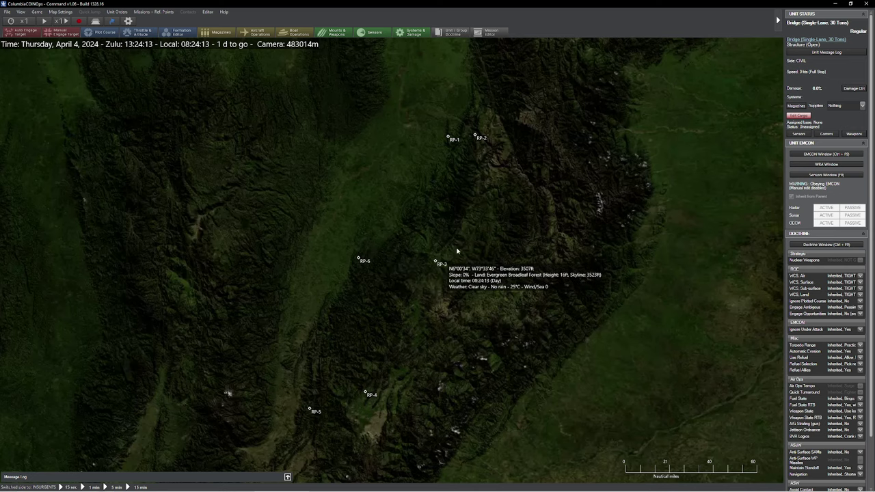
- Zoom in on the red town markers, nudge the view east, and bring up the View menu
scroll(447, 257, "up", 3)
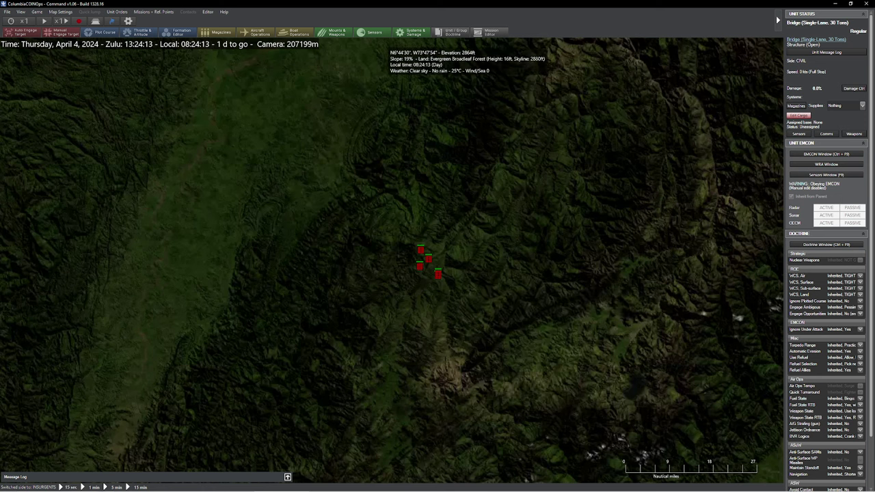
scroll(445, 226, "up", 3)
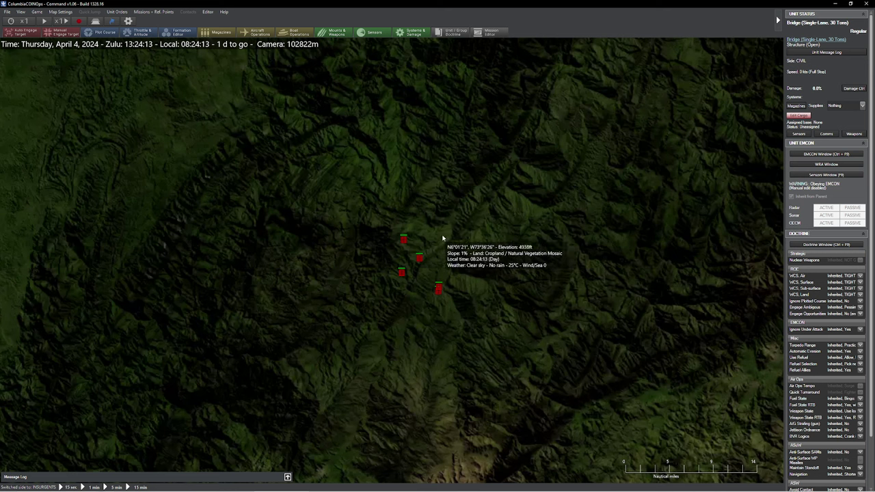
scroll(453, 244, "up", 3)
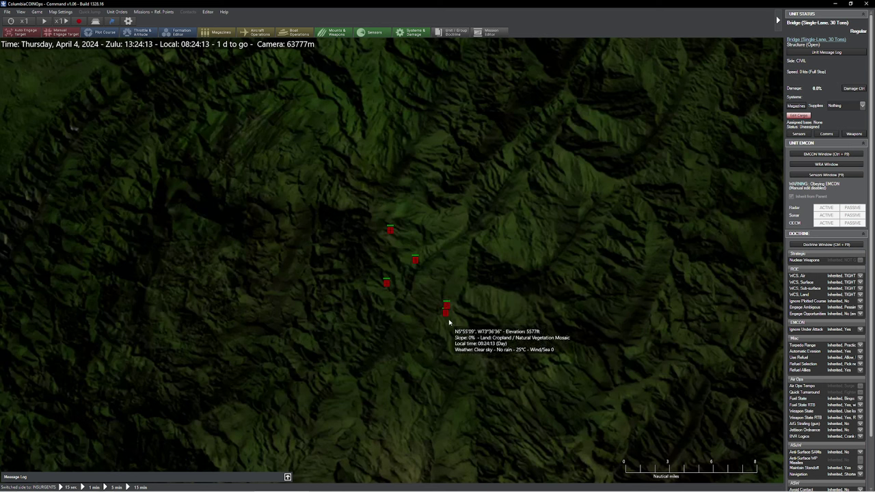
key("Right")
key("Down")
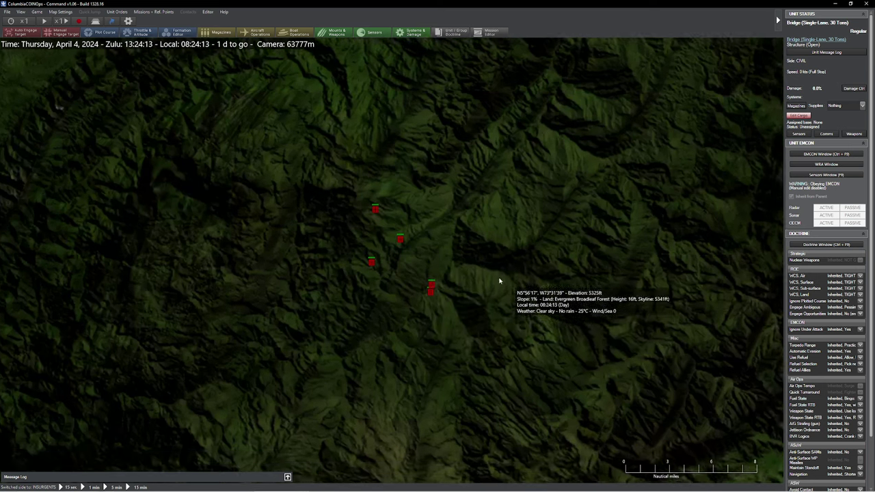
key("Right")
left_click(21, 12)
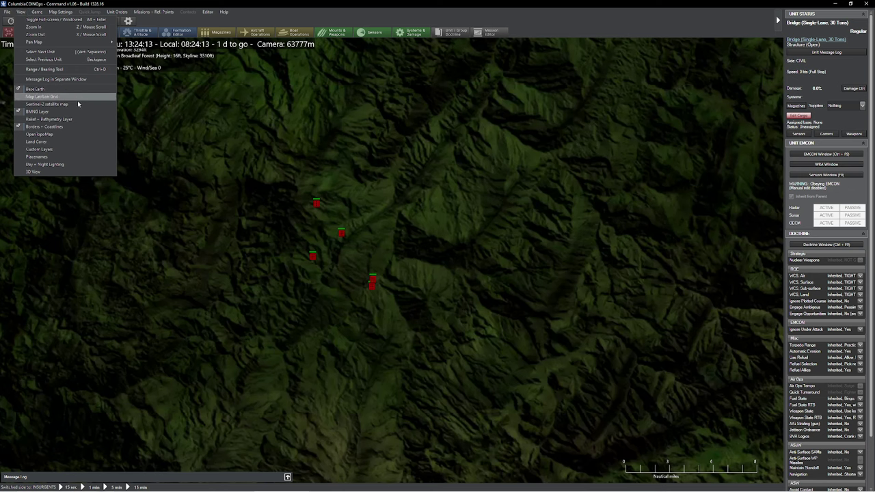
- Turn on the Land Cover layer, then bring up the Missions + Ref. Points menu
left_click(72, 142)
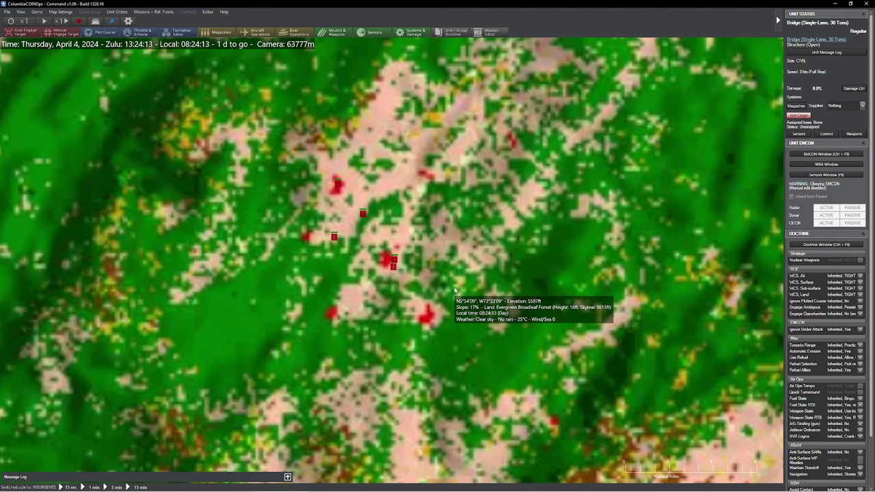
left_click(161, 13)
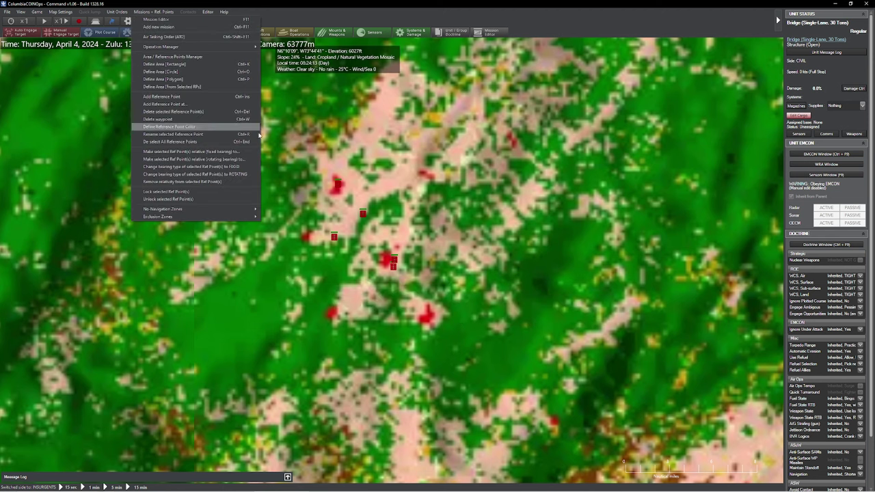
- Define a rectangle zone Base Camp Area (RP-13 to RP-16) and add RP-17 inside it
left_click(243, 141)
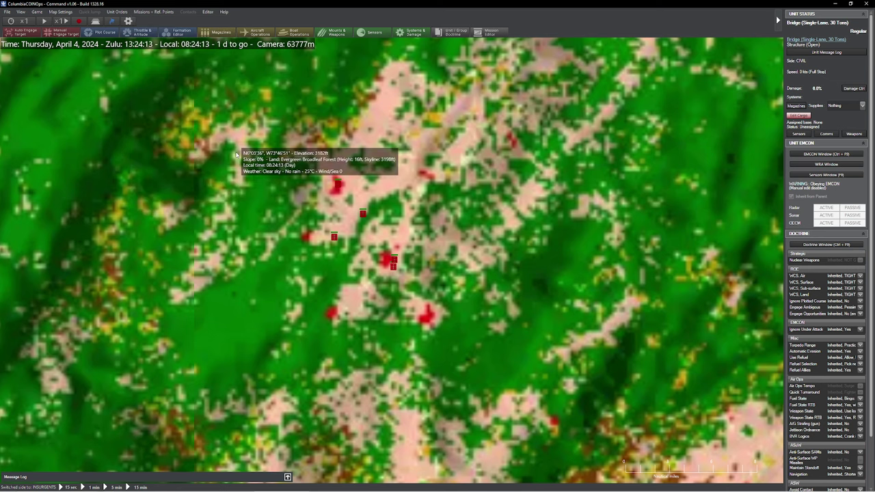
right_click(286, 312)
left_click(319, 328)
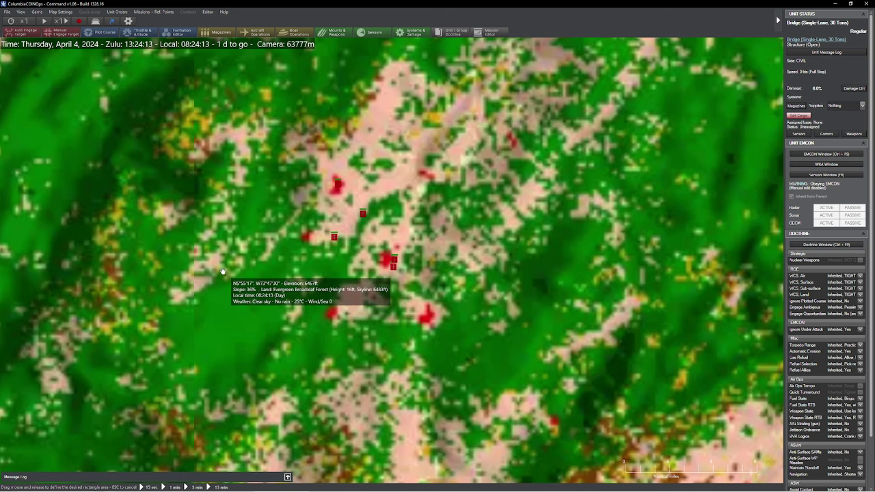
left_click_drag(195, 260, 338, 384)
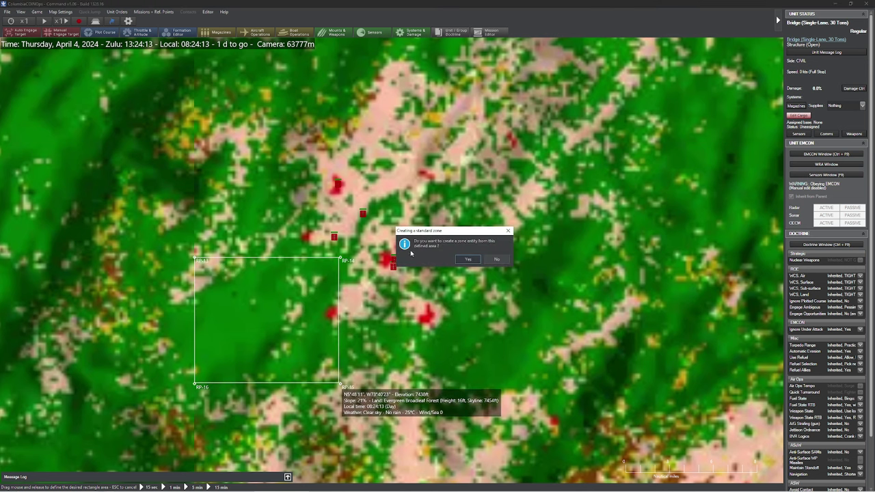
left_click(411, 254)
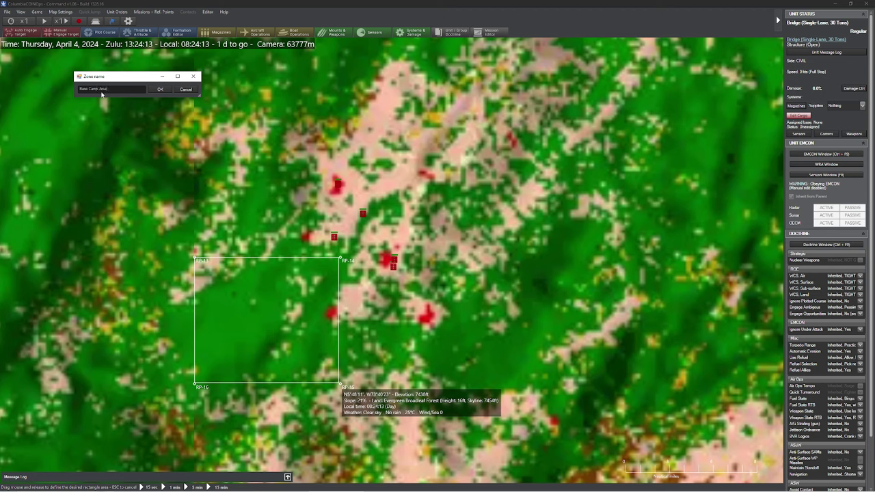
left_click(160, 89)
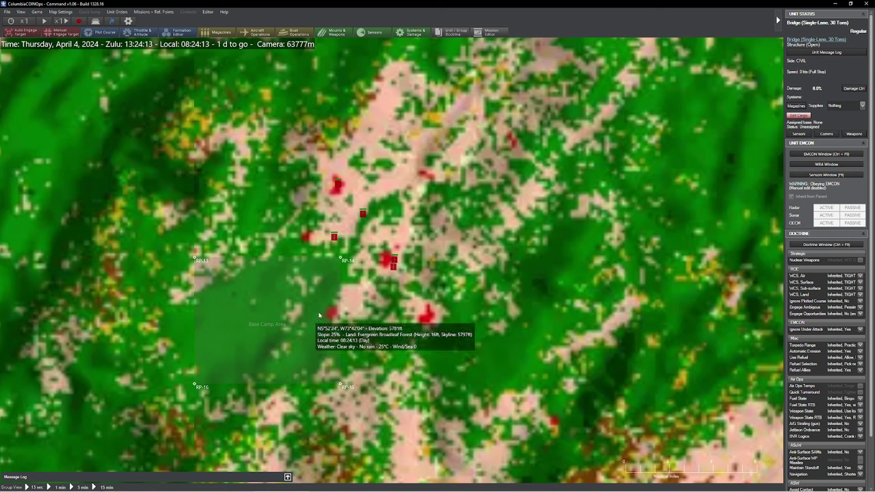
key("ctrl+d")
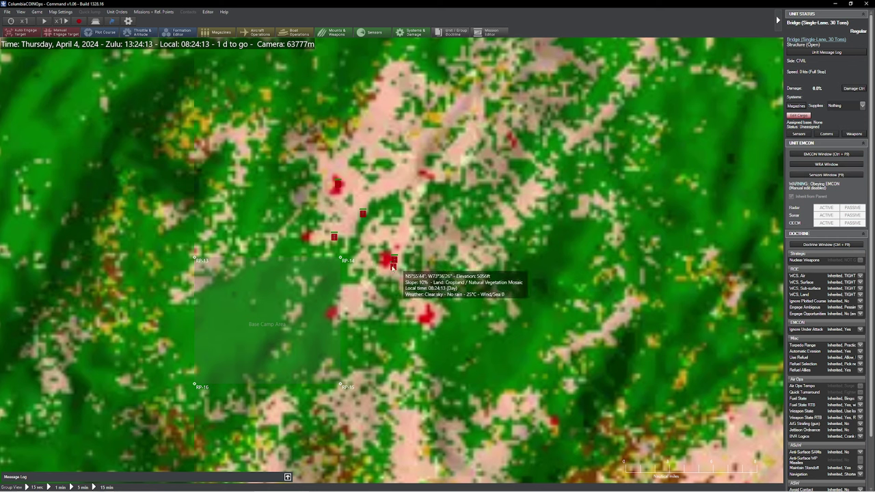
left_click(270, 284, "ctrl")
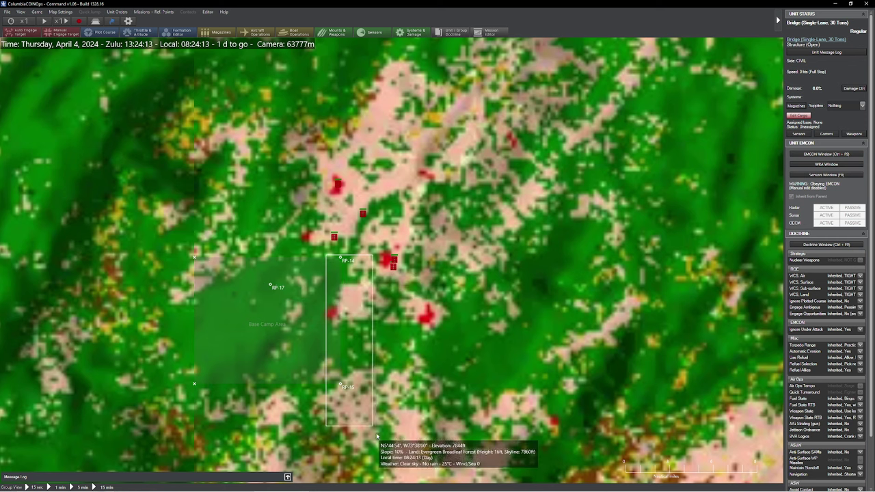
- Rename reference point RP-17 to Base Of Operations
key("F2")
type("R")
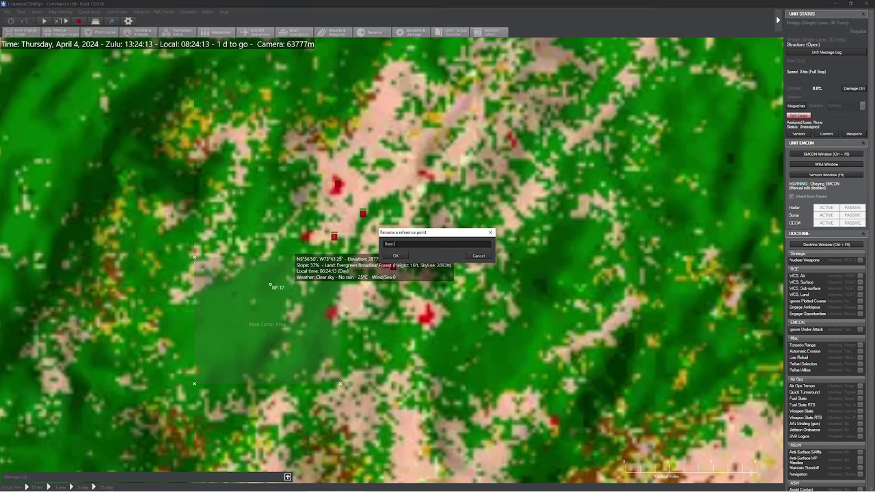
key("Return")
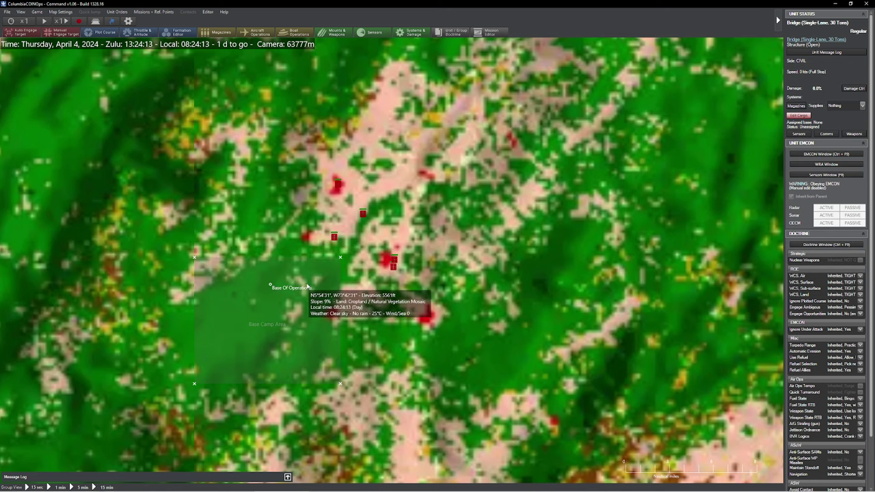
scroll(292, 287, "up", 5)
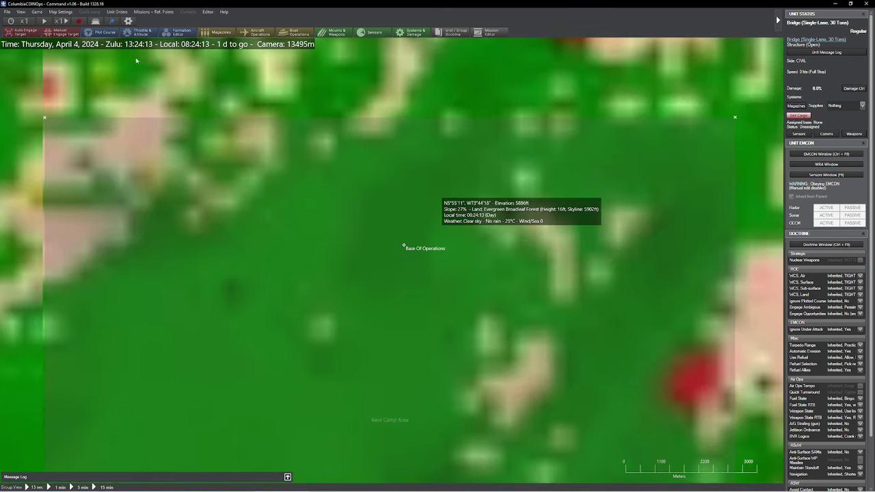
- Turn off the Land Cover layer and switch the map to OpenTopoMap
left_click(22, 12)
left_click(78, 143)
left_click(21, 11)
left_click(65, 135)
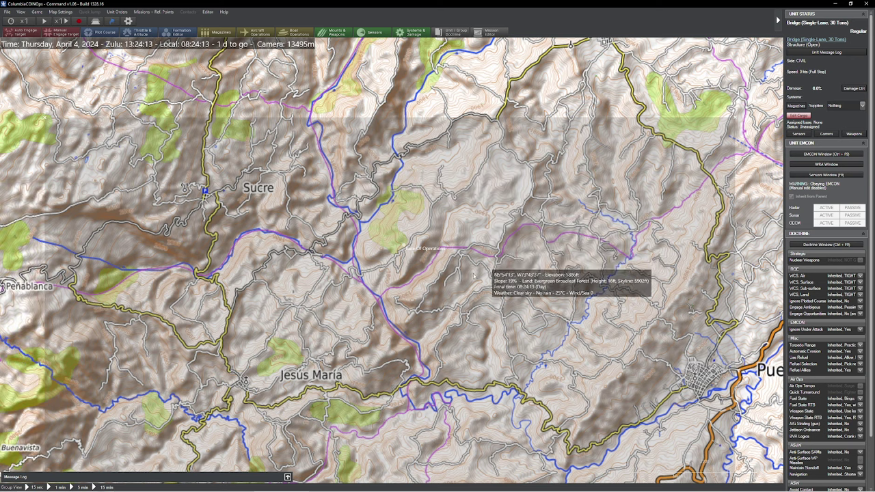
- Pan and zoom around Base Of Operations to survey contours near La Union and Popoa Norte
scroll(332, 262, "up", 2)
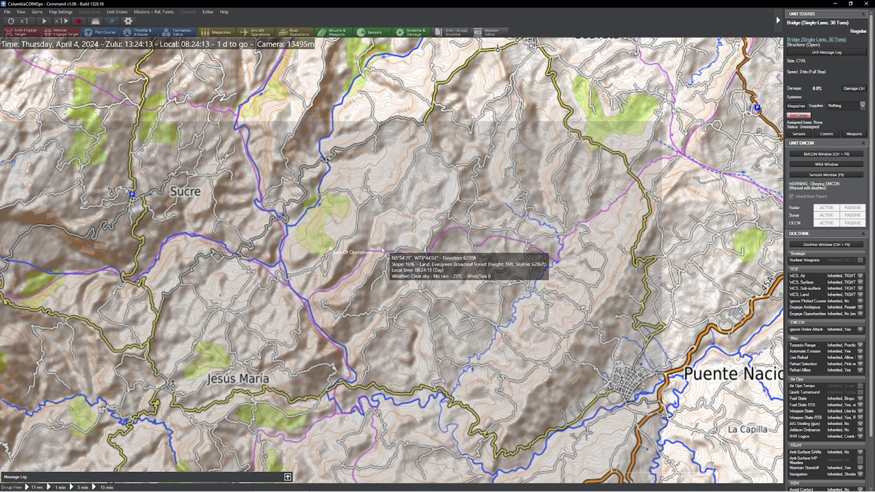
scroll(332, 262, "up", 1)
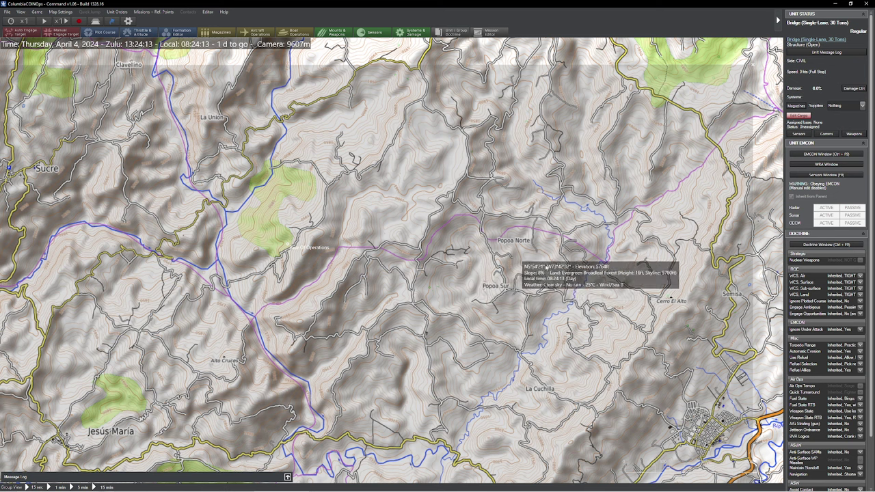
key("Up")
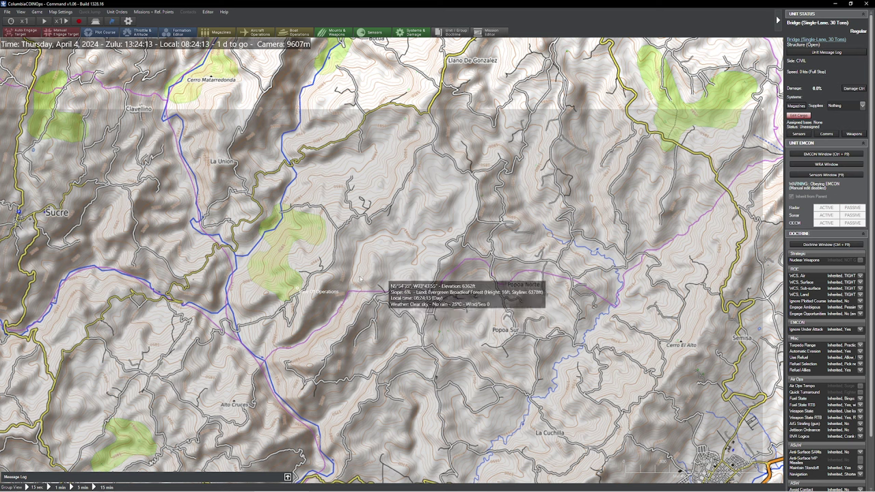
key("Down")
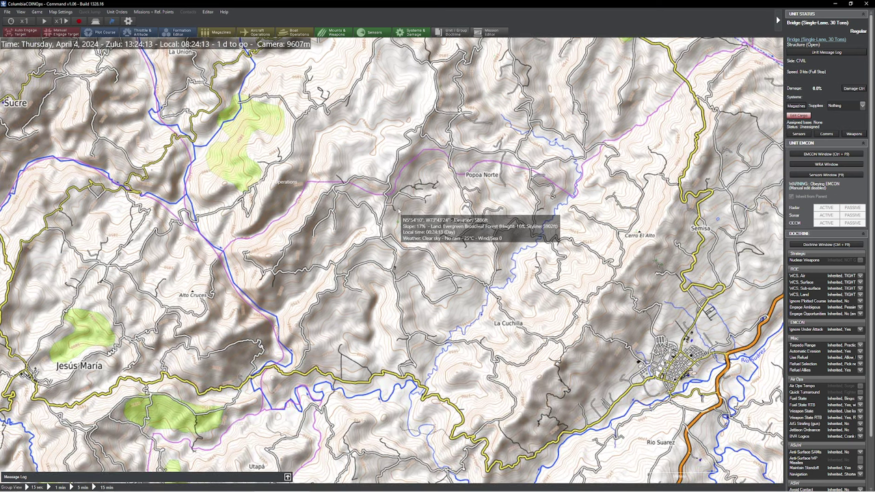
scroll(677, 365, "down", 3)
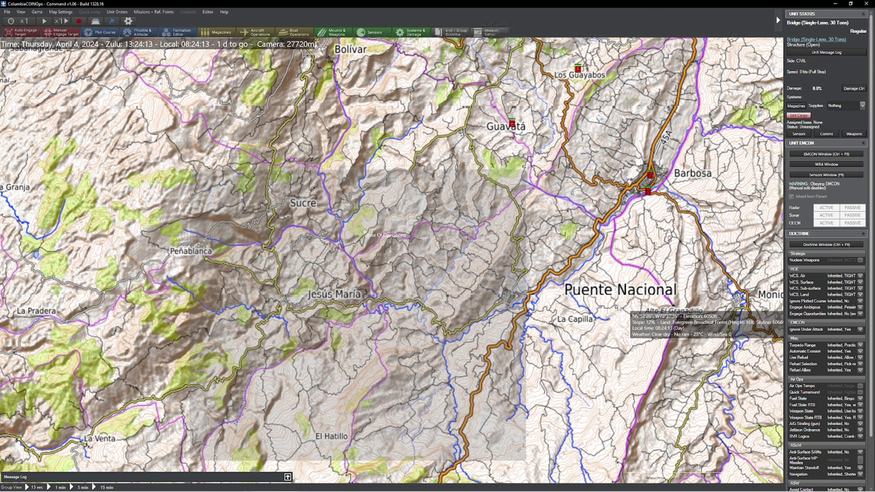
scroll(354, 244, "up", 5)
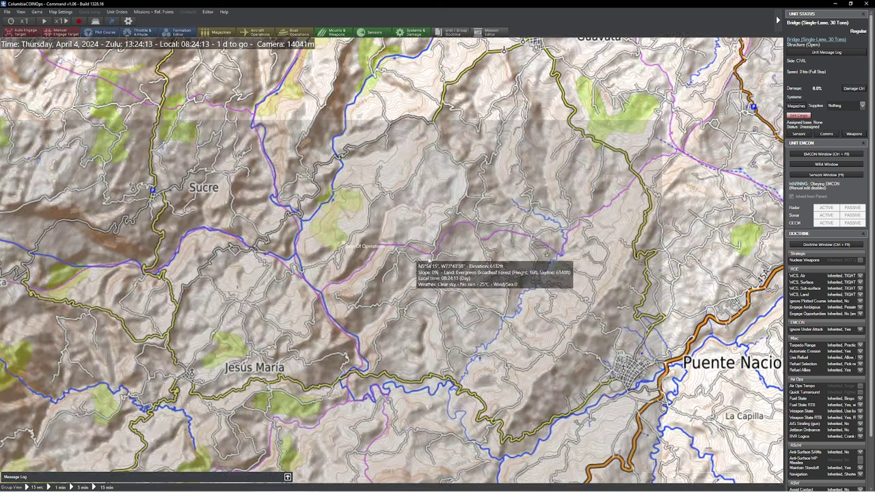
scroll(392, 256, "down", 2)
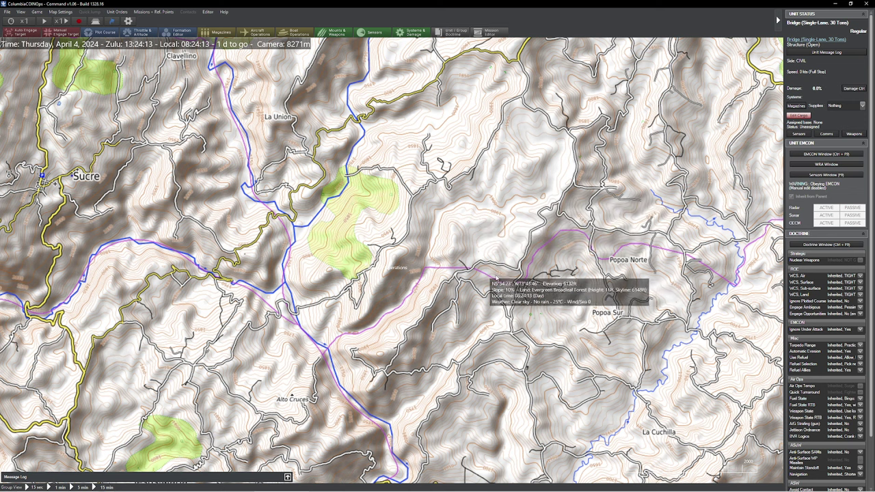
scroll(505, 268, "up", 3)
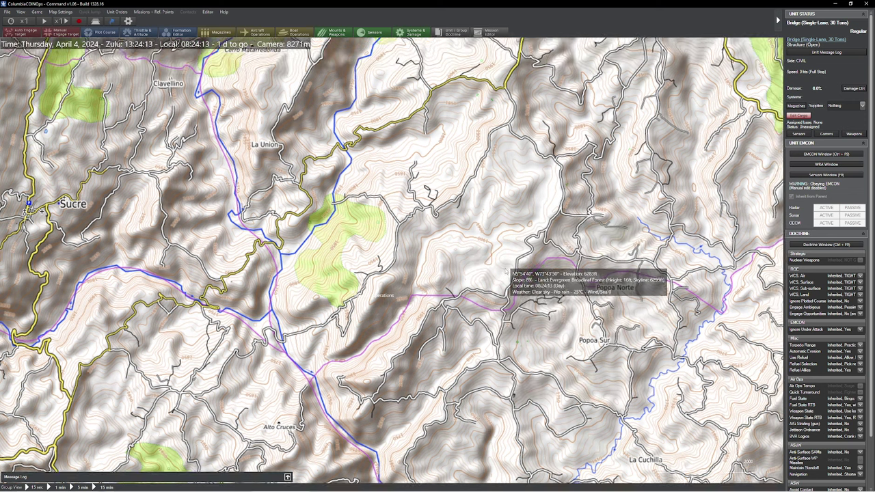
scroll(451, 310, "up", 2)
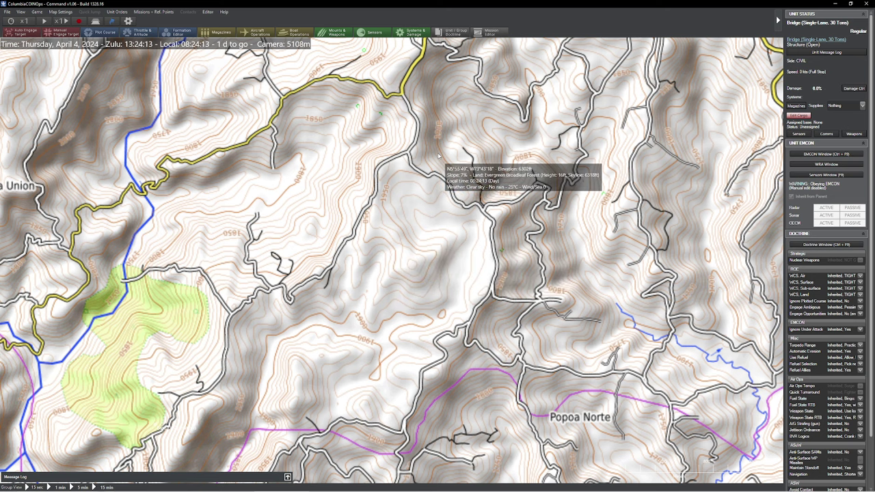
- Start a new unit near the map centre, filtering Class by 'Structur' and trying the Tunnel
key("Insert")
left_click(395, 233)
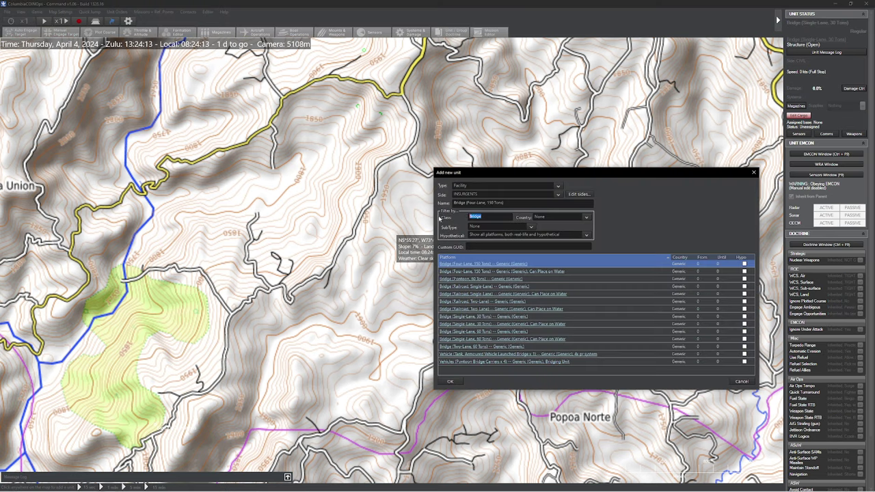
type("Structure")
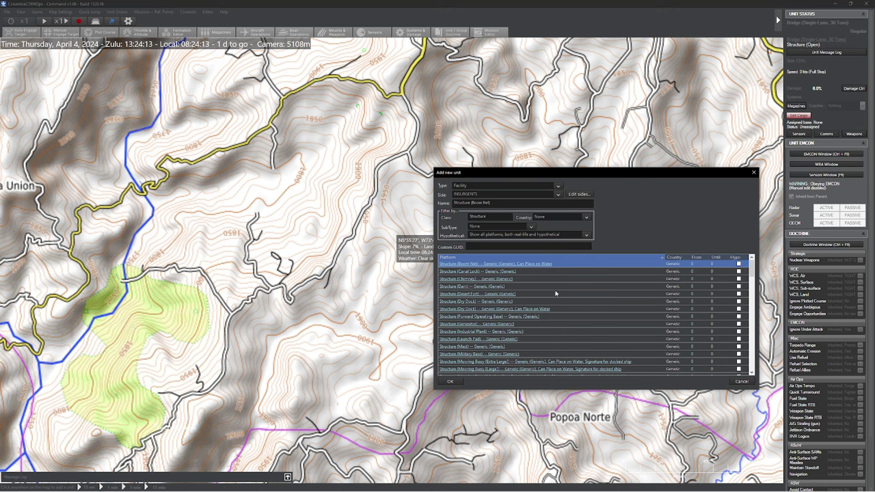
scroll(559, 320, "down", 1)
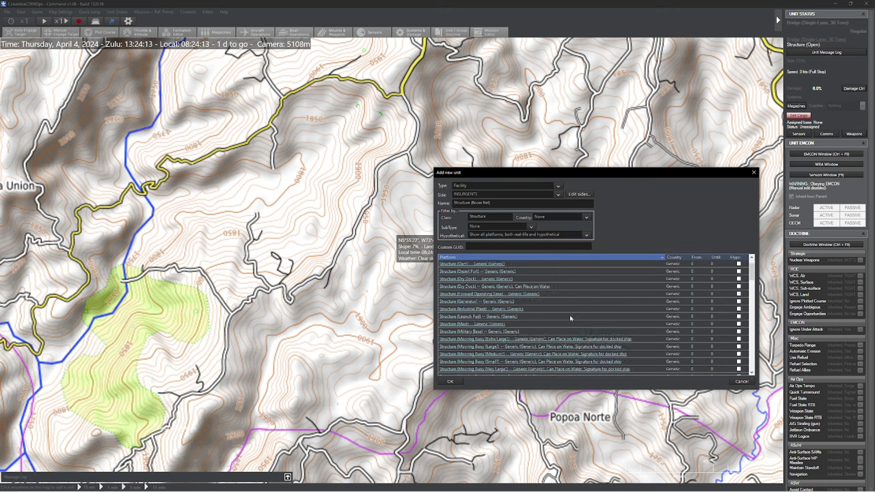
scroll(580, 317, "down", 4)
scroll(574, 318, "down", 8)
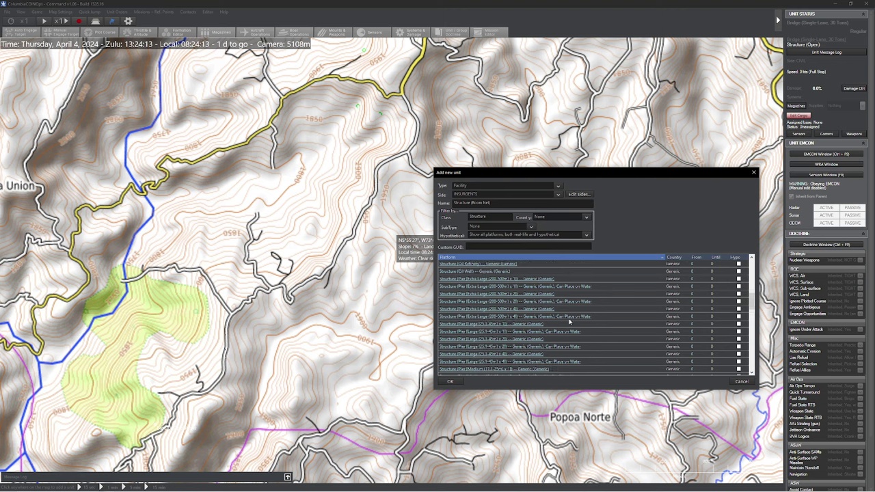
scroll(519, 335, "down", 2)
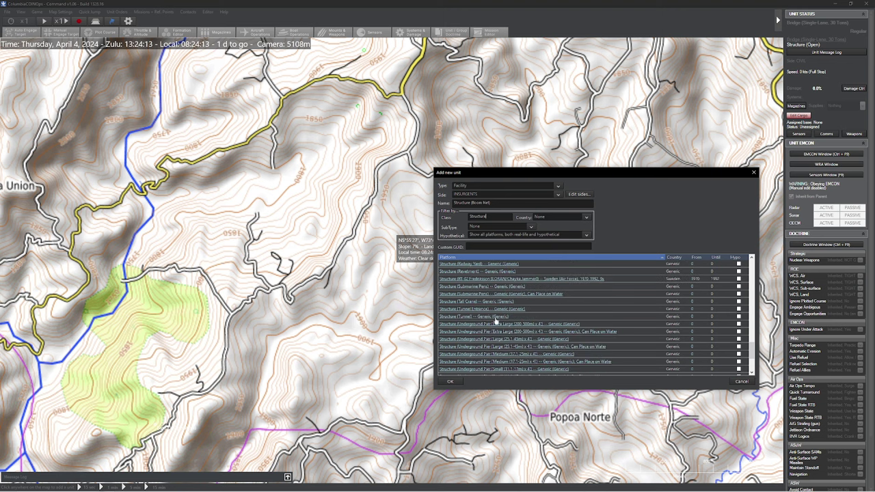
left_click(471, 316)
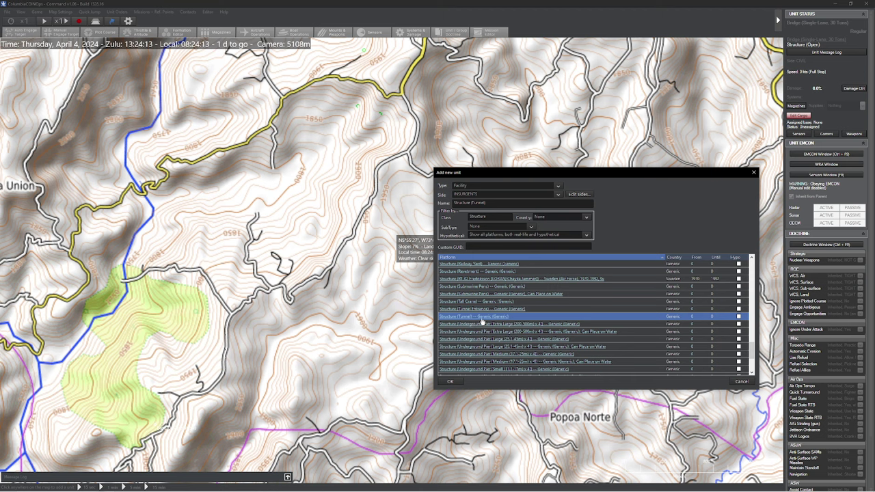
- Compare the Desert Fort, Forward Operating Base and Military Base database entries, then pick Mast
scroll(482, 321, "down", 4)
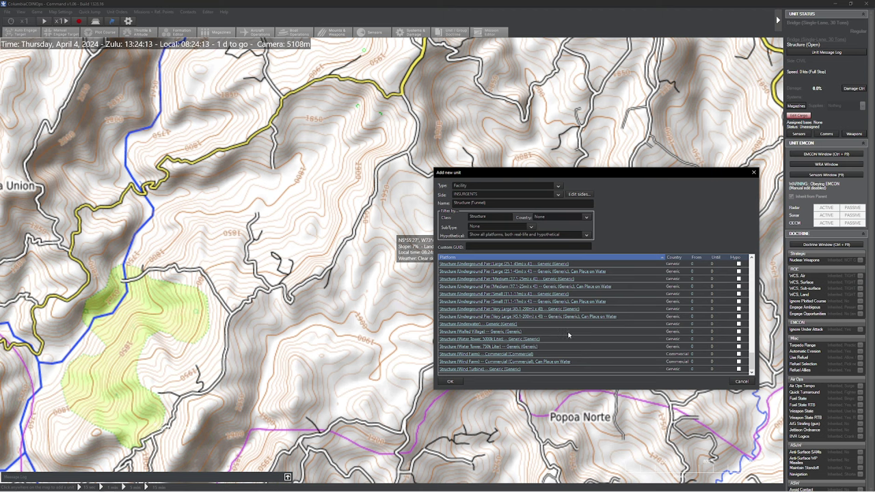
scroll(586, 359, "up", 10)
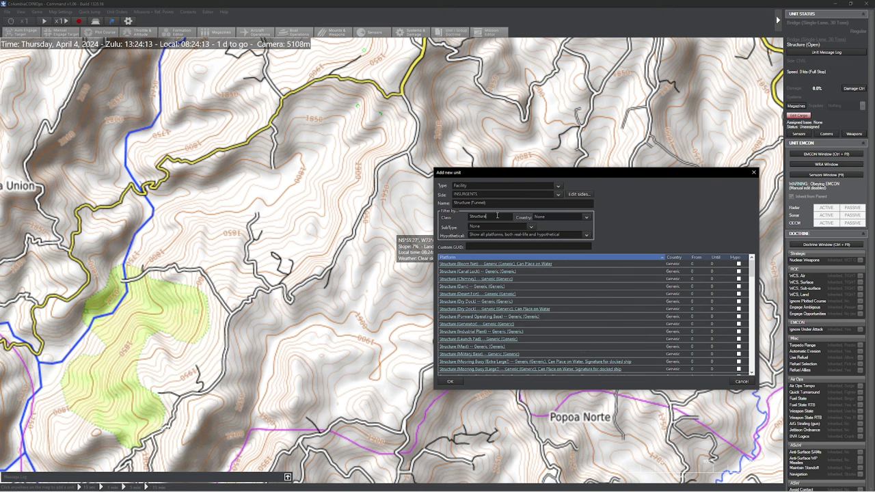
left_click(509, 293)
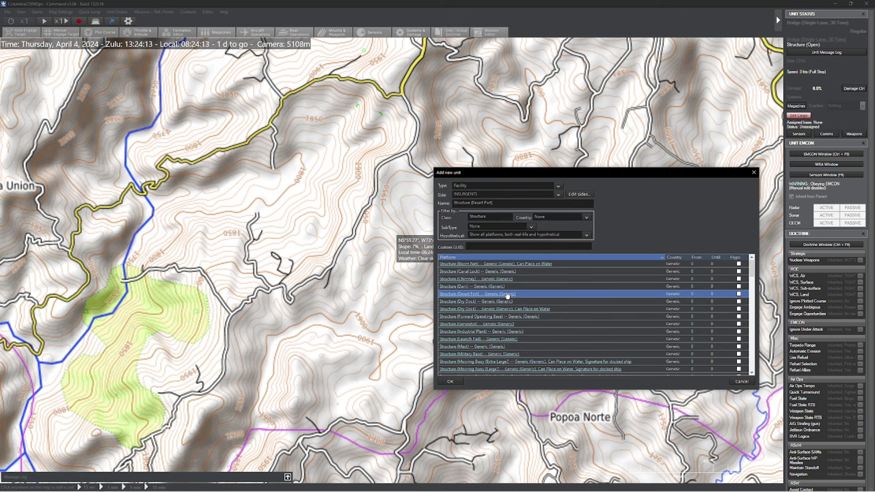
double_click(506, 294)
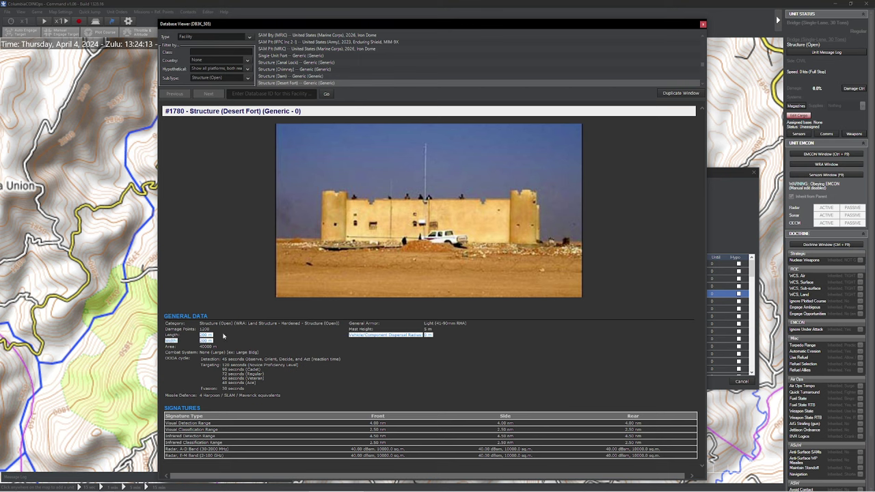
left_click(702, 25)
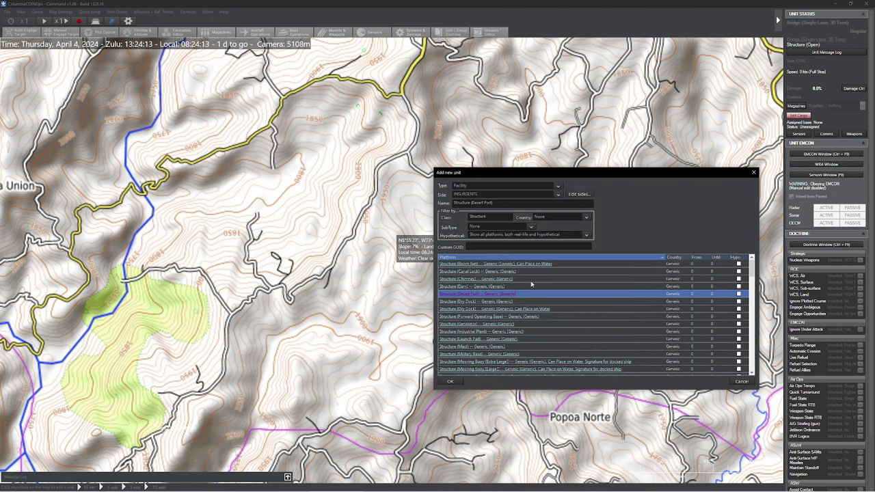
scroll(540, 300, "down", 1)
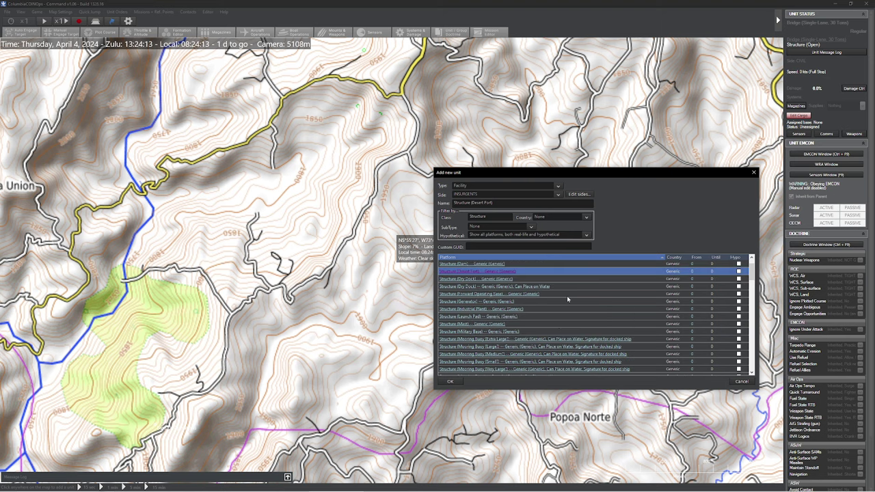
double_click(566, 294)
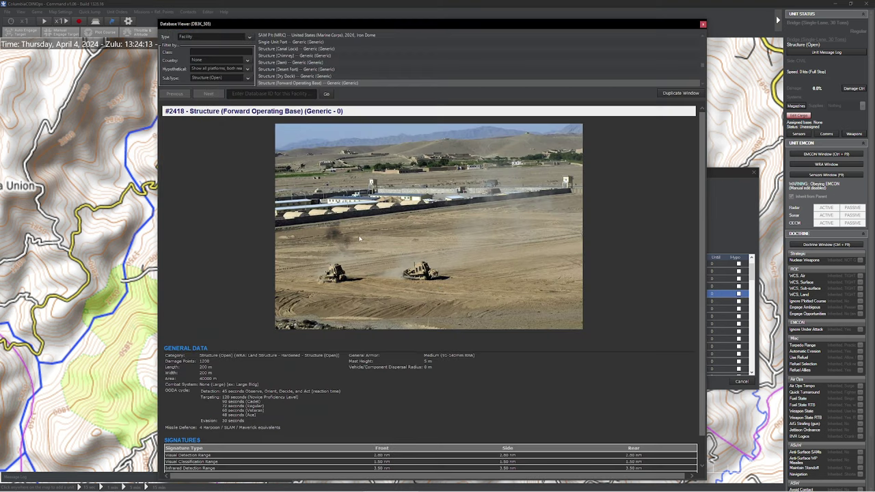
scroll(360, 238, "down", 1)
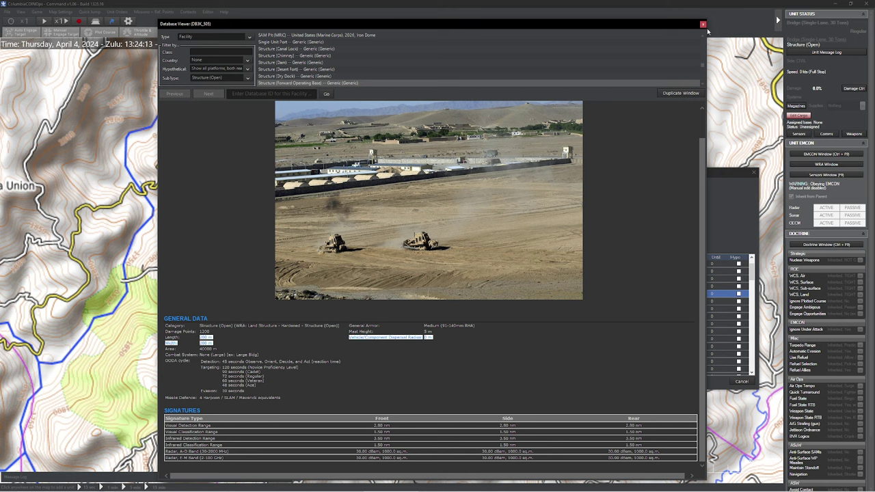
left_click(703, 25)
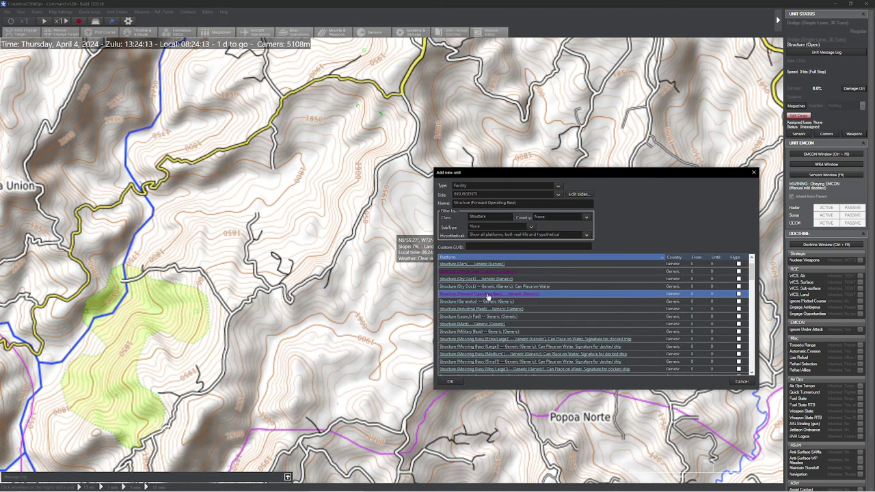
double_click(506, 333)
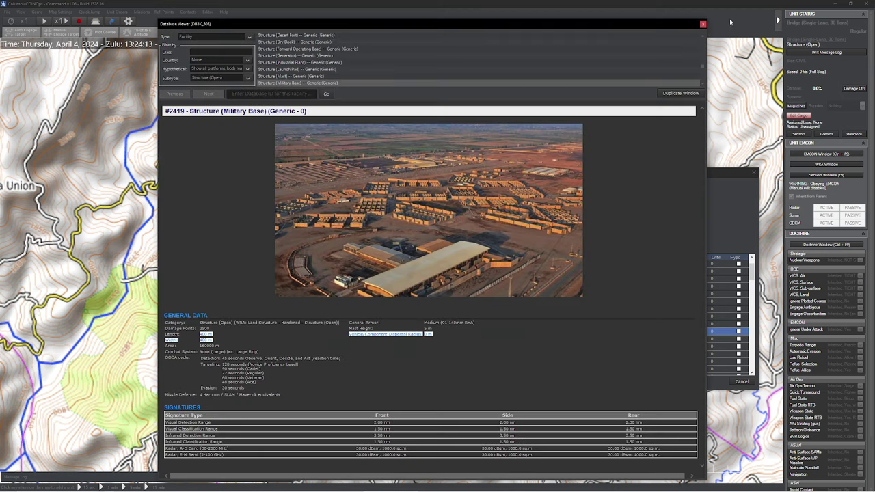
left_click(703, 25)
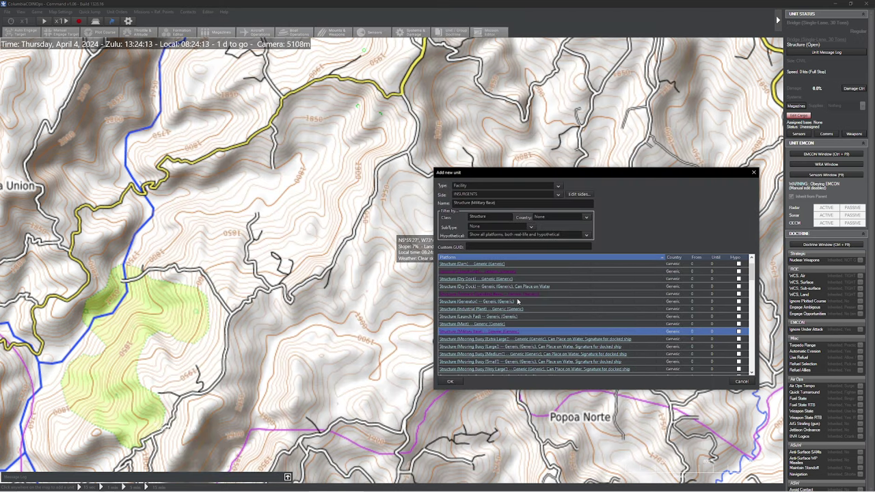
left_click(495, 324)
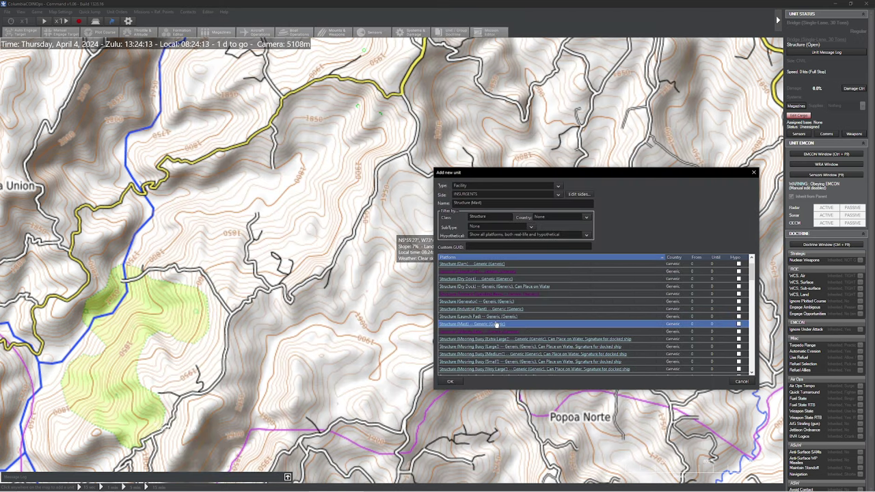
- Filter by 'Buildin', add a Building (Communication Hub) and name it 'Comm Station'
type("Building")
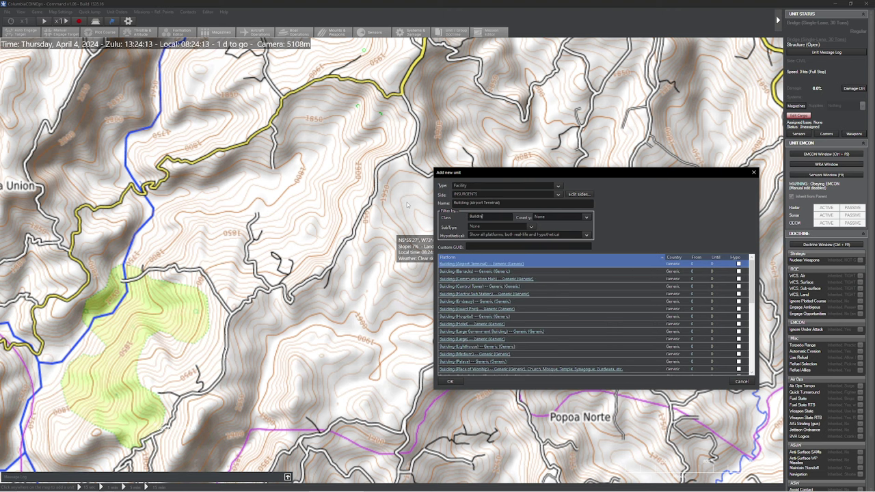
left_click(540, 278)
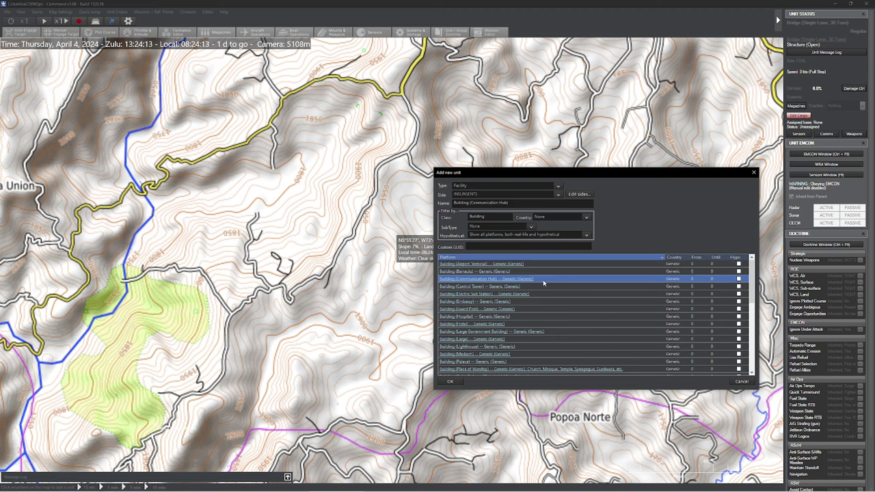
double_click(491, 279)
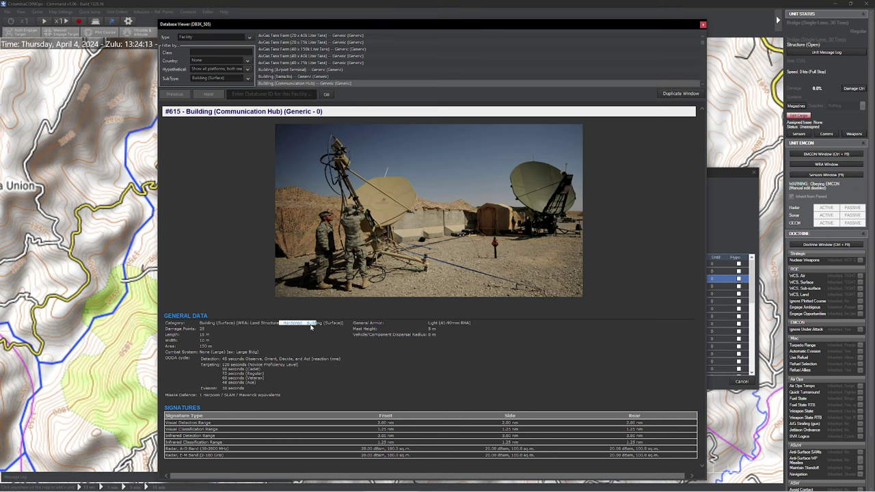
left_click(700, 27)
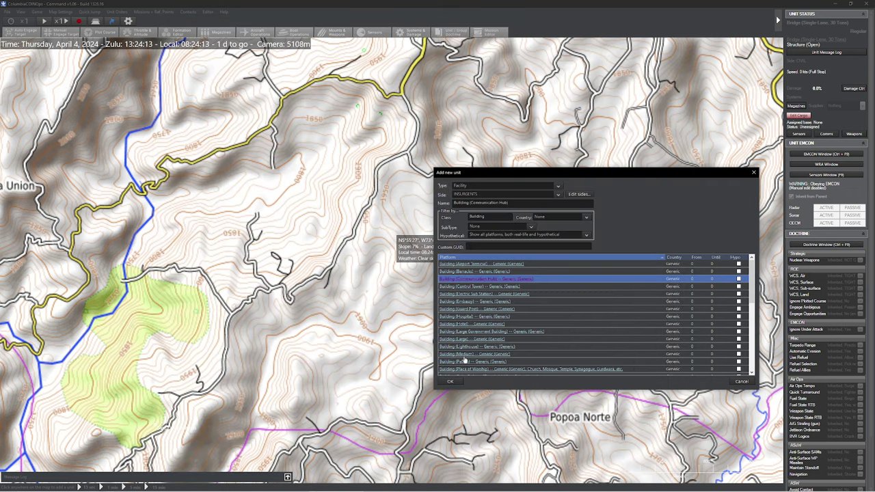
left_click(449, 381)
type("Comm")
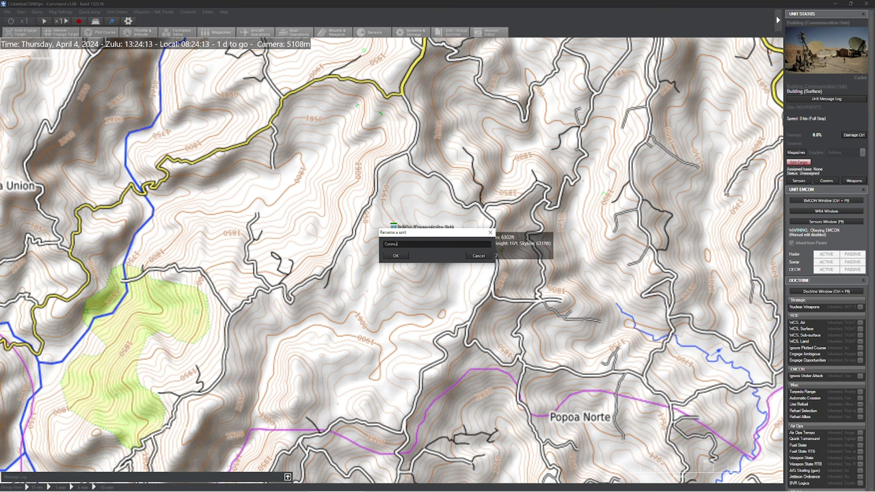
type(" Station")
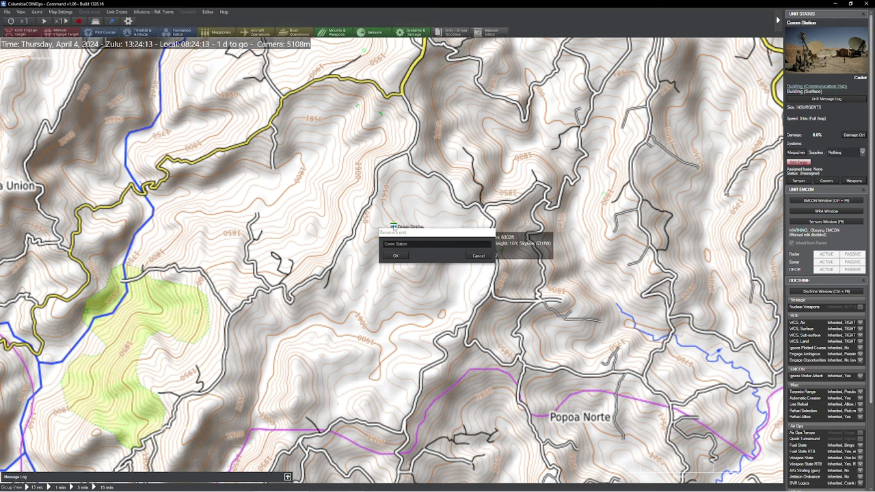
key("Return")
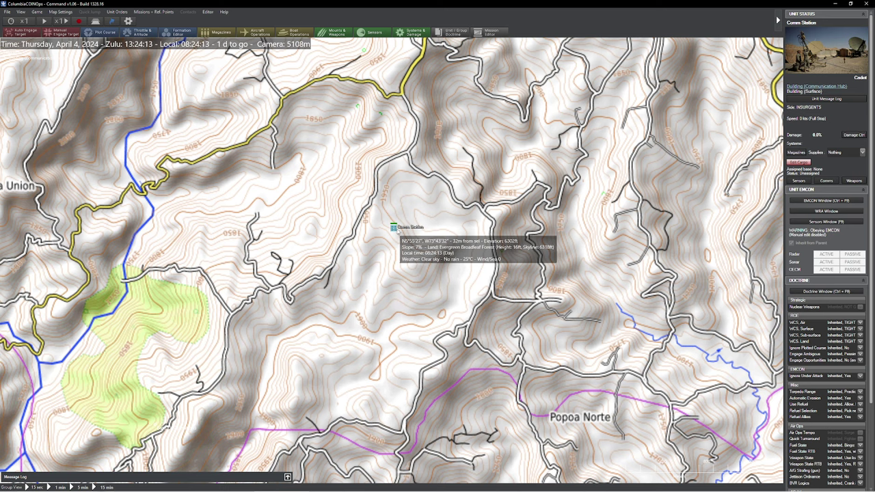
key("Insert")
- Add an Antenna Tower - CB Radio (HF) just south of Comm Station using the 'anten' filter
left_click(414, 268)
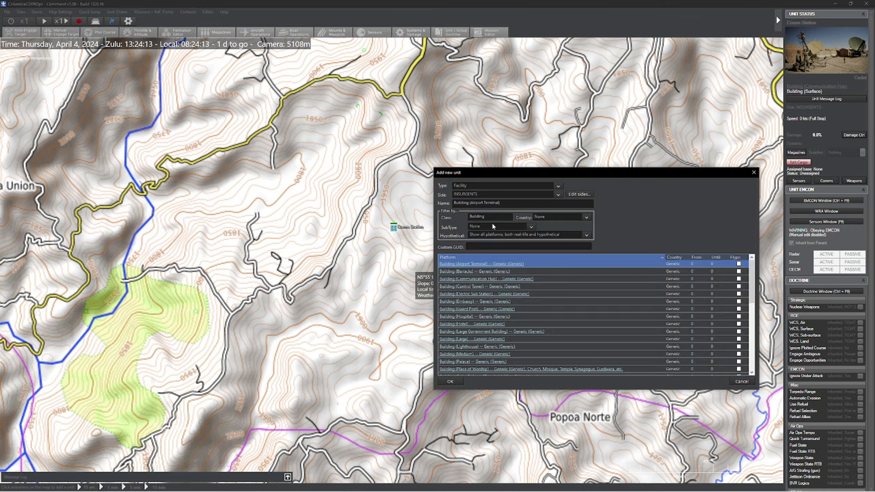
type("antenna")
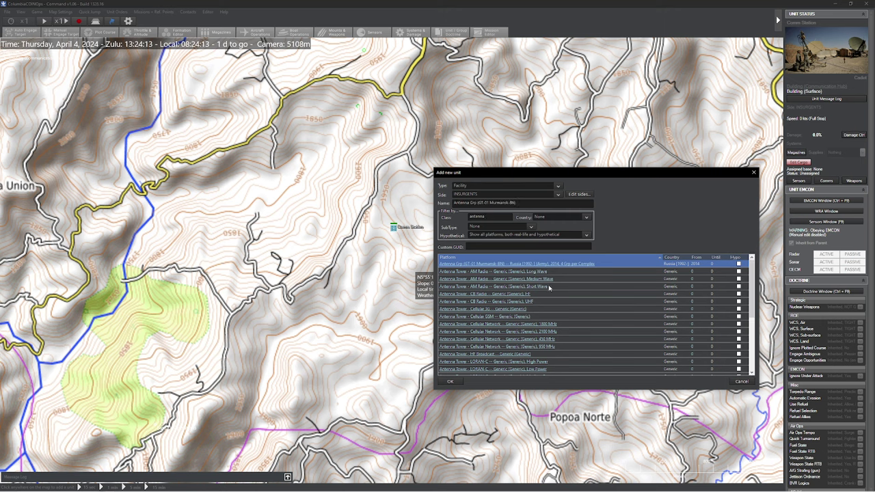
scroll(548, 288, "down", 5)
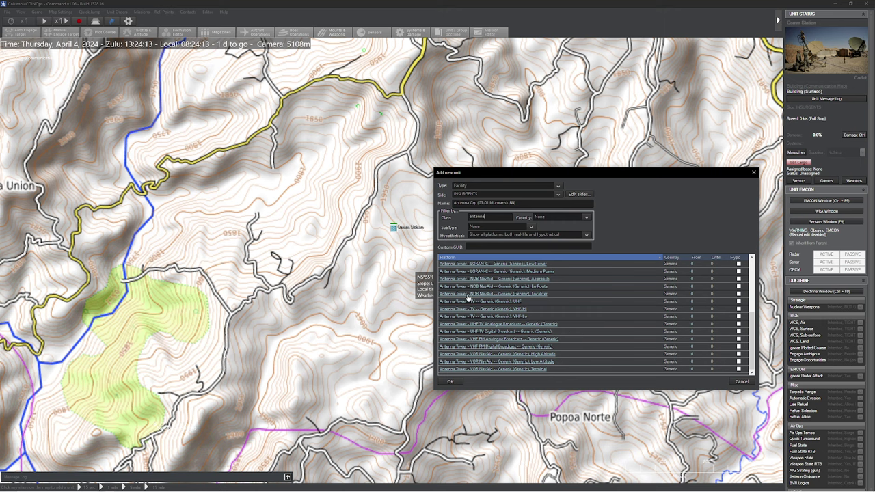
scroll(627, 329, "up", 5)
scroll(586, 297, "down", 5)
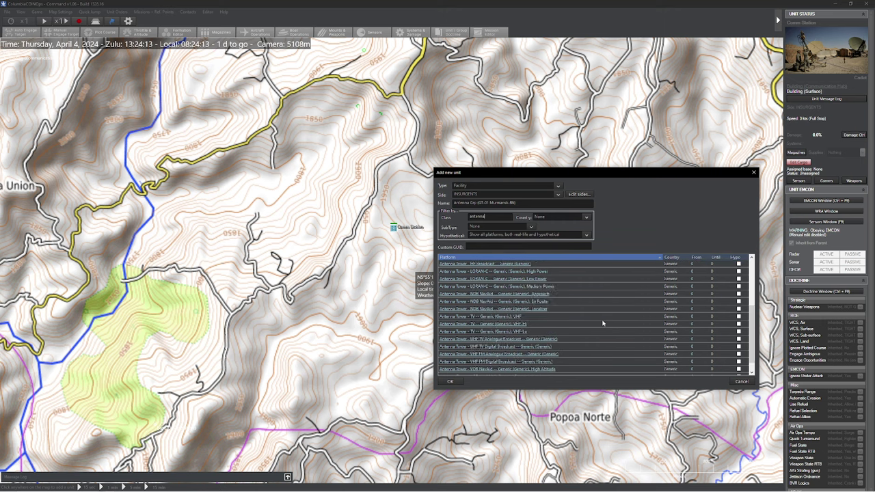
scroll(579, 304, "up", 1)
scroll(565, 301, "up", 3)
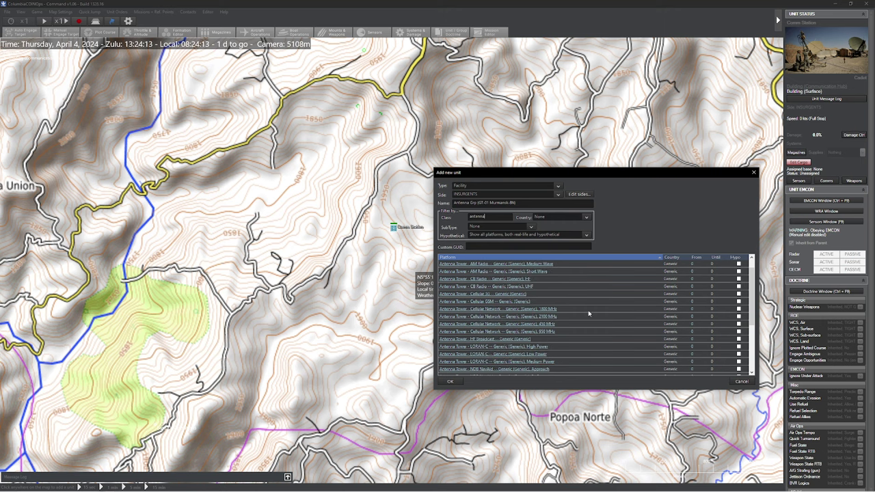
scroll(587, 312, "up", 1)
left_click(547, 301)
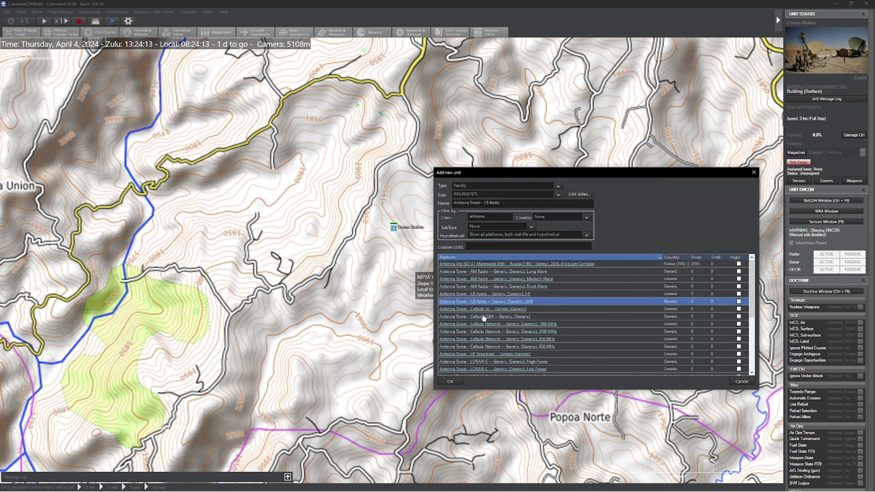
key("Up")
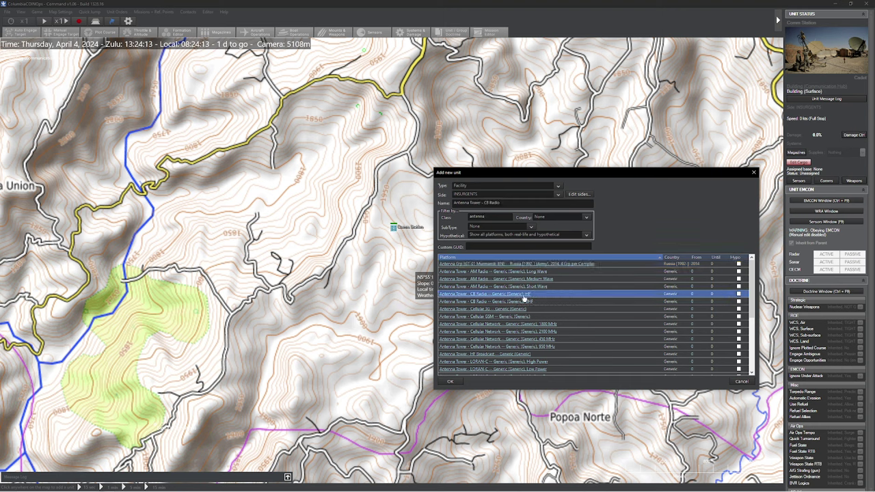
left_click(457, 384)
- Make Comm Station auto-detectable from its Scenario Editor actions
right_click(413, 266)
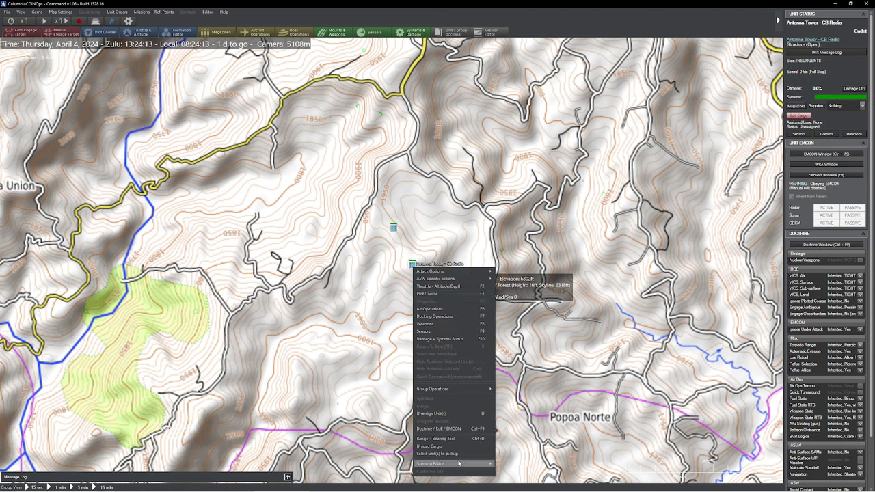
key("Escape")
right_click(395, 228)
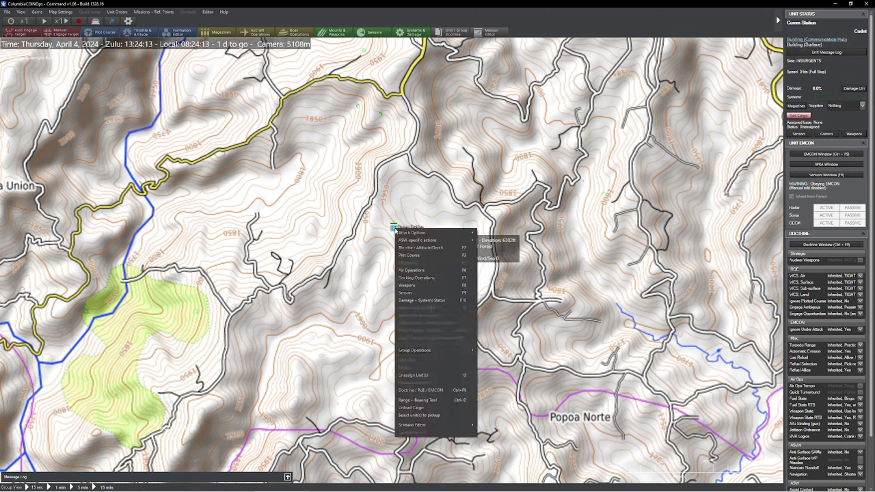
mouse_move(450, 425)
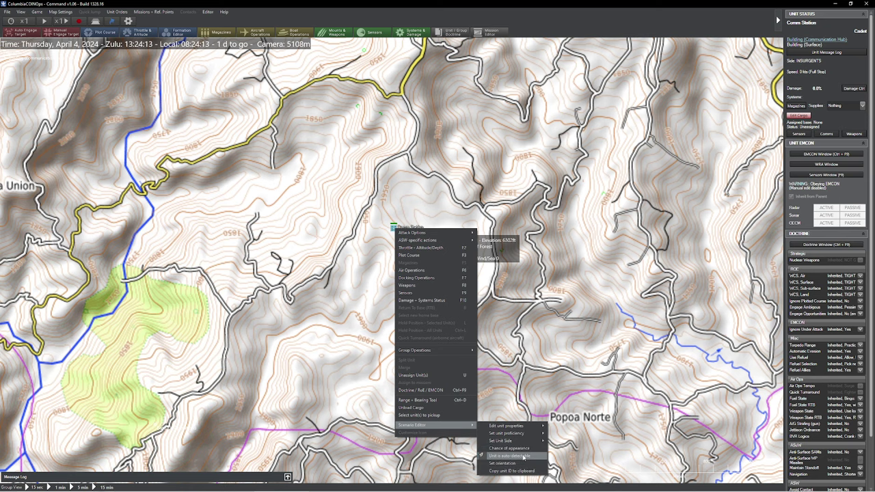
left_click(523, 456)
- Review the antenna tower's database entry
left_click(412, 264)
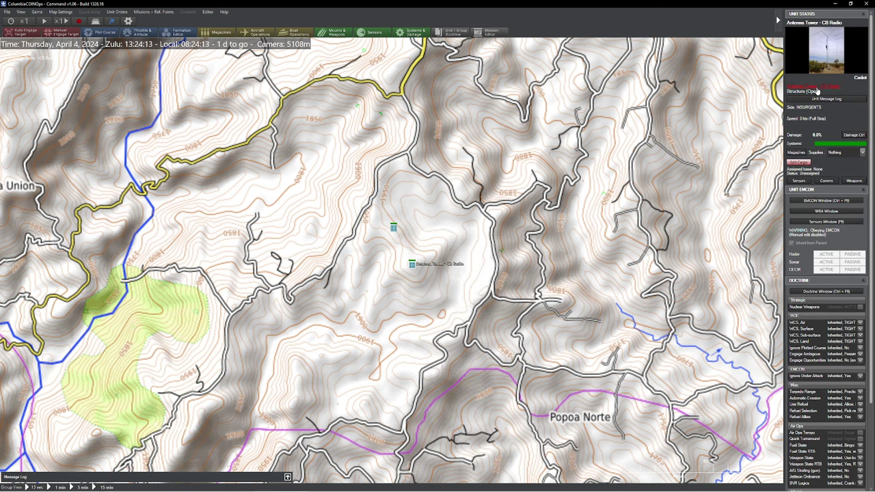
left_click(816, 90)
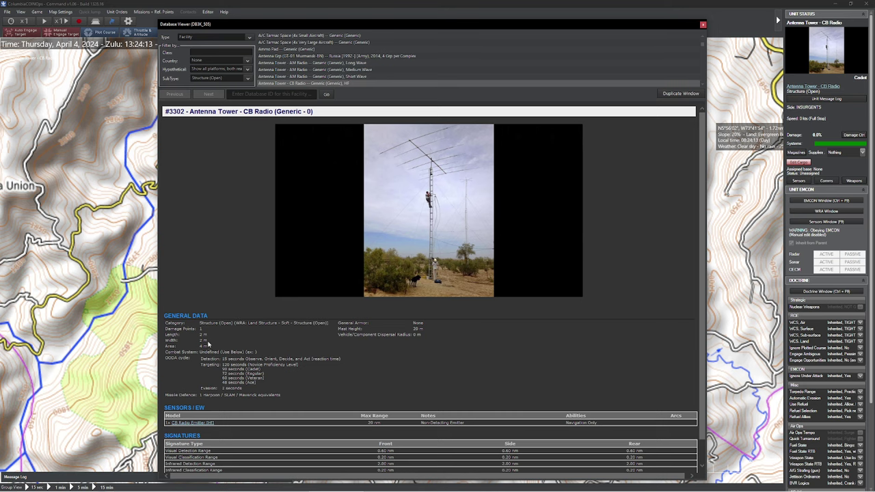
left_click(702, 24)
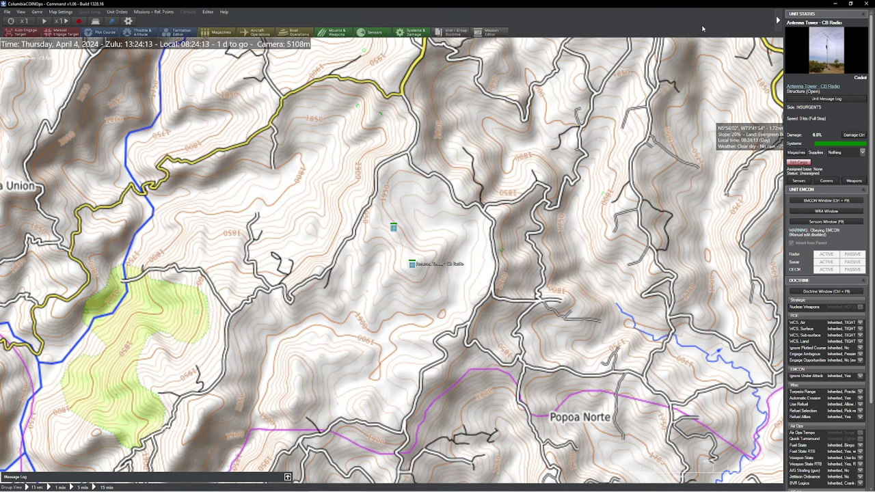
- Add a Generator structure and check its length, width and area in the database
left_click(418, 255)
type("Generat")
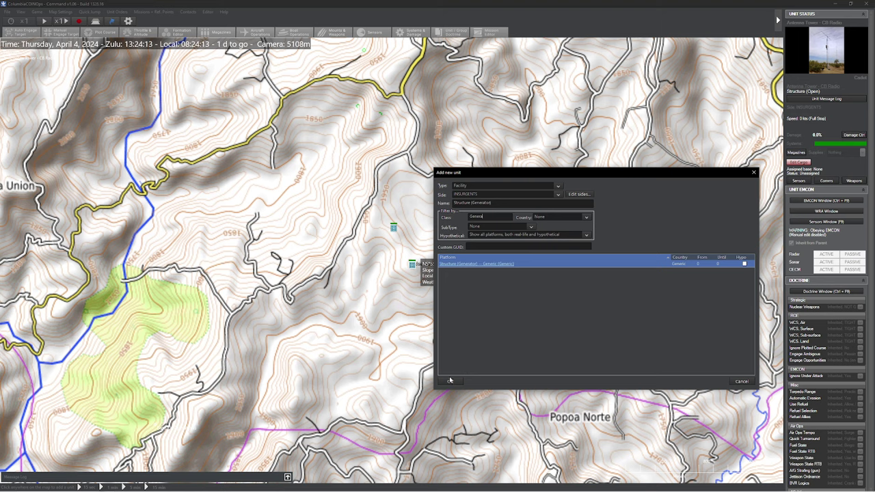
left_click(449, 381)
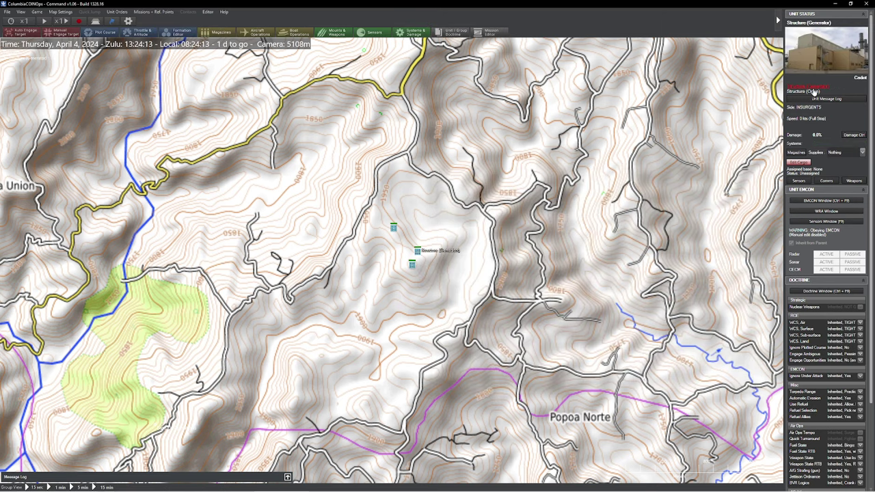
left_click(813, 88)
left_click_drag(214, 347, 201, 329)
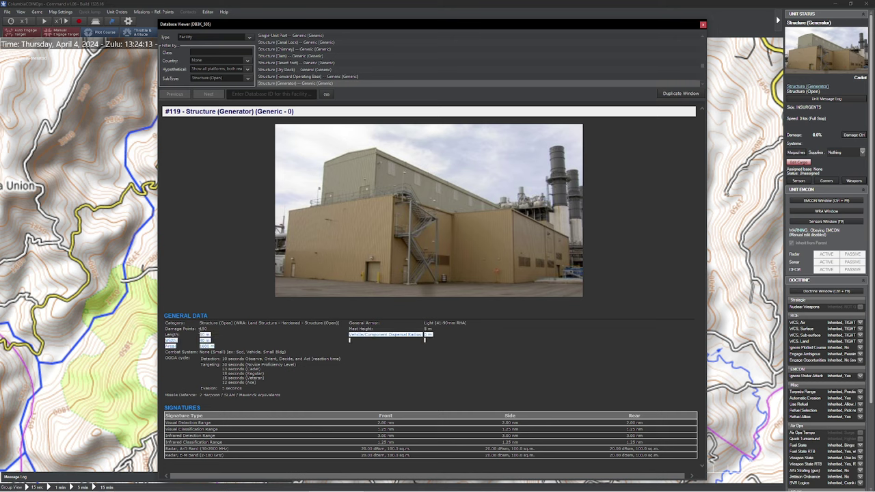
left_click(703, 24)
- Add a Building (Tents) facility beside the generator and review its database entry
key("Insert")
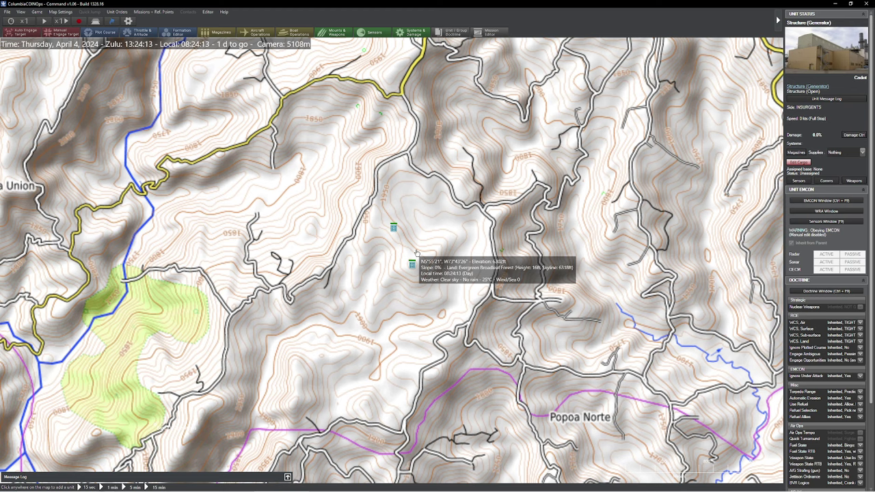
left_click(444, 247)
type("tent")
left_click(459, 382)
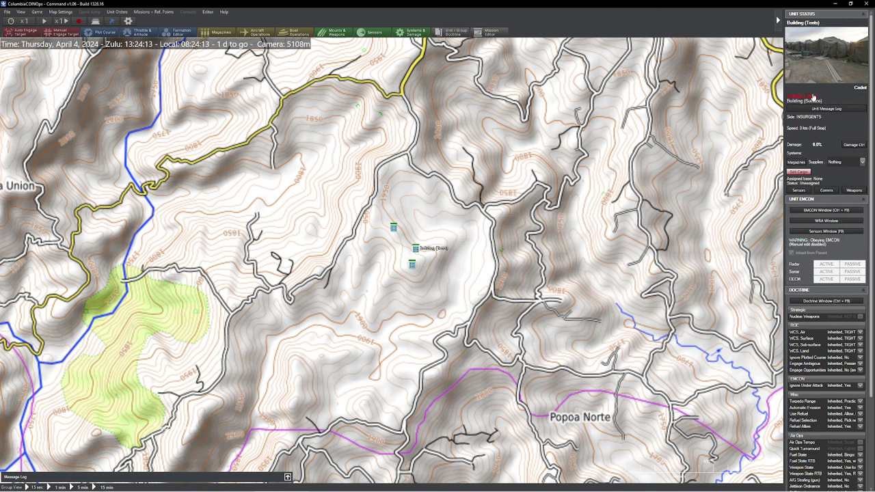
left_click(801, 96)
scroll(240, 343, "down", 1)
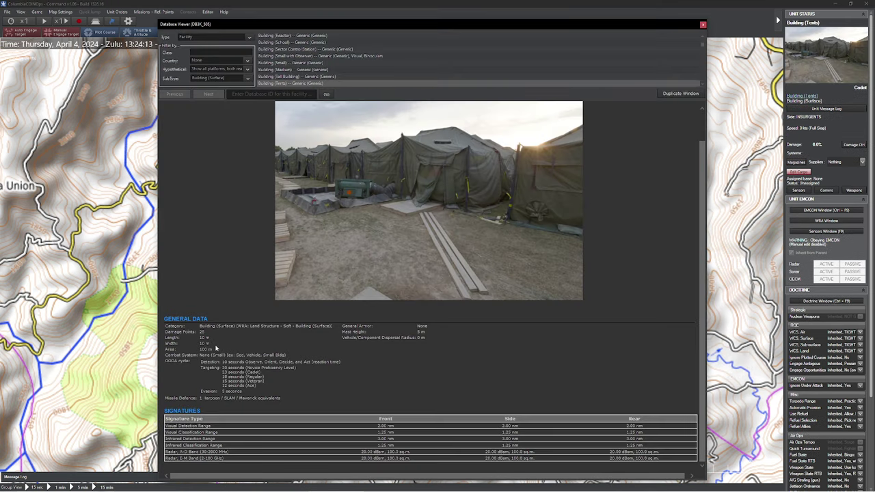
left_click(702, 25)
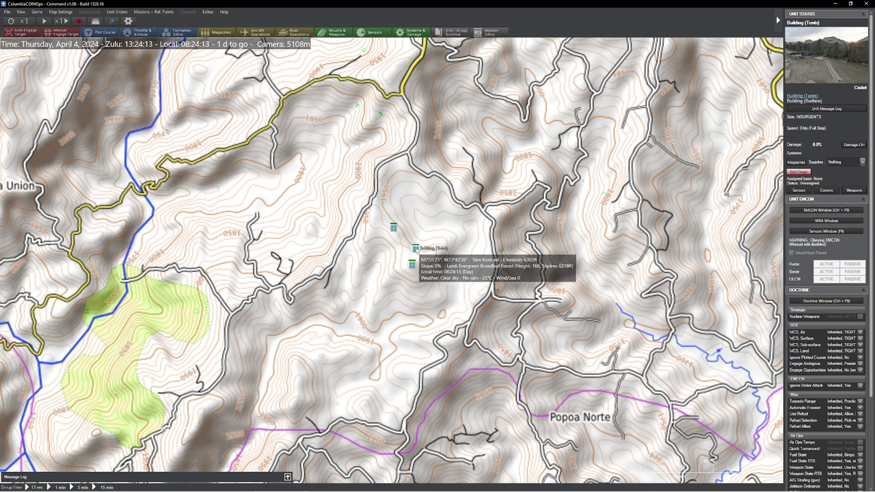
- Inspect Comm Station, the antenna tower and the tents building without changing anything
left_click(394, 227)
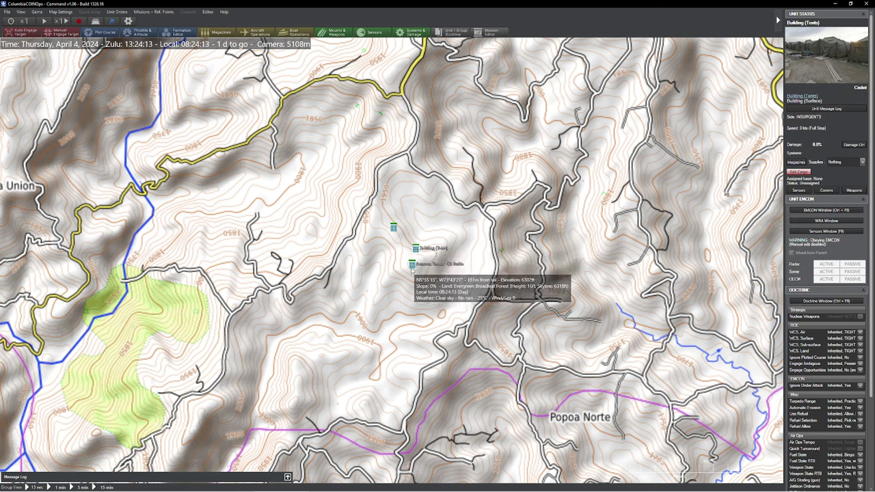
left_click(413, 263)
left_click(416, 249)
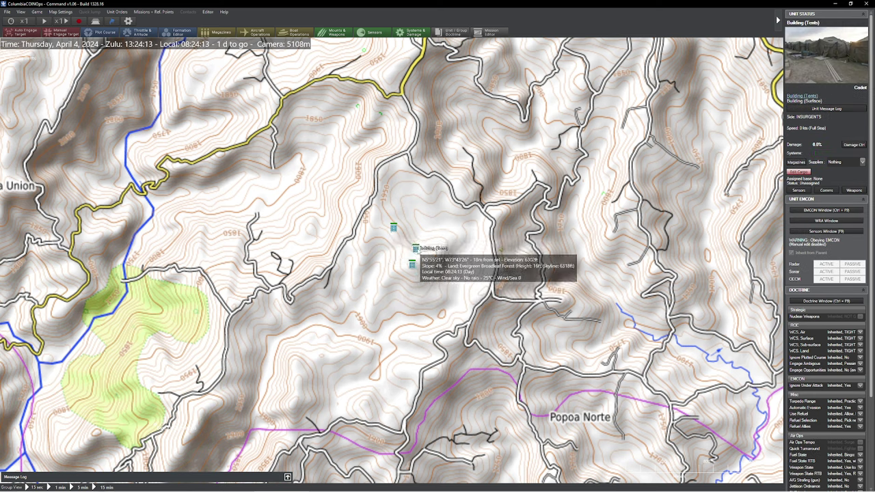
right_click(418, 250)
mouse_move(492, 445)
left_click(531, 472)
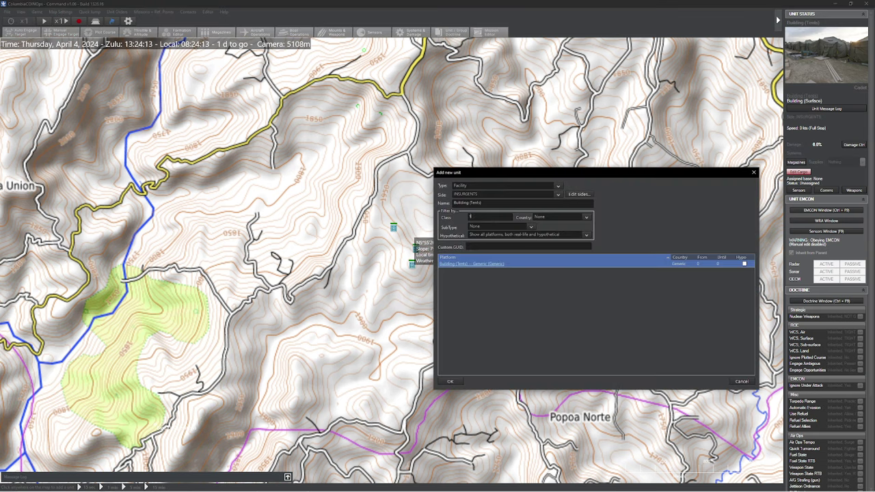
- Filter by 'Inf' and add an Inf Plt (Rebels) at the camp
type("Inf")
scroll(527, 298, "down", 4)
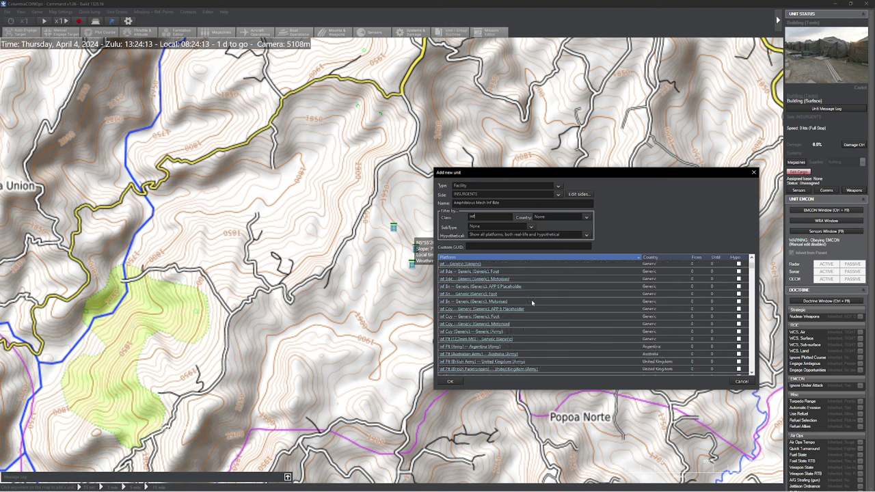
left_click(505, 347)
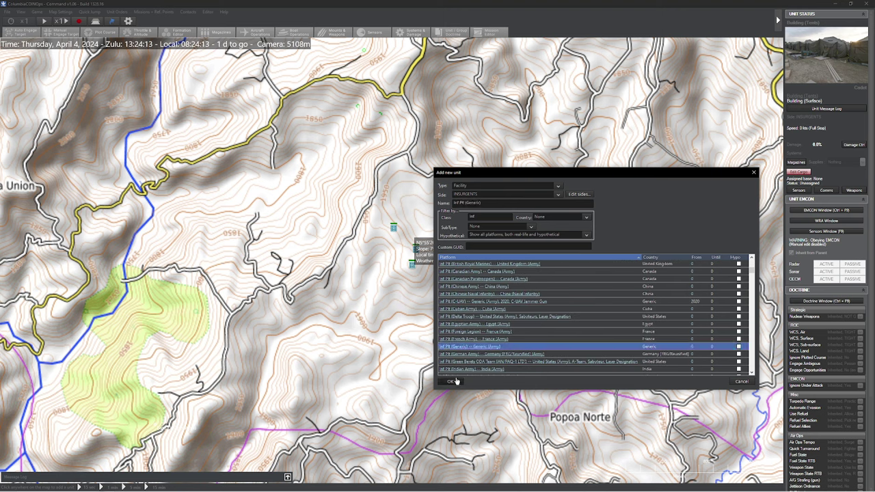
scroll(551, 352, "down", 5)
scroll(515, 348, "down", 4)
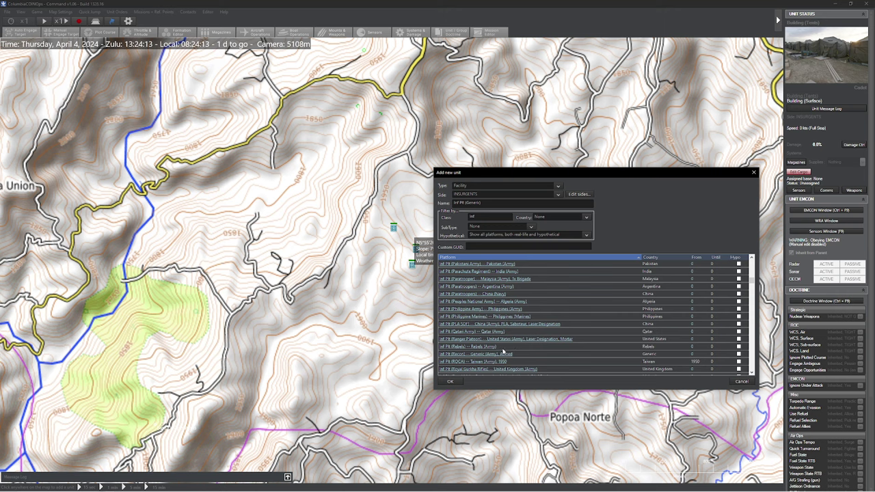
left_click(499, 347)
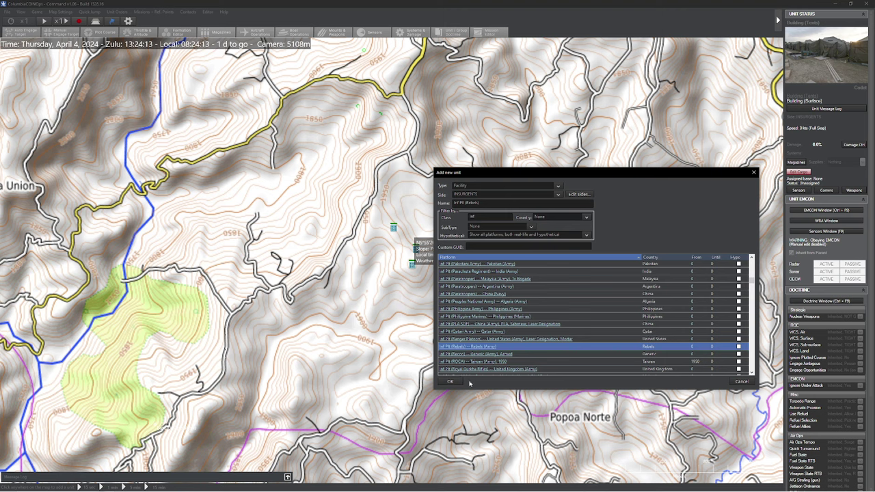
left_click(446, 382)
- Rename the platoon 'Insurgent HQ' and set its proficiency to Veteran
key("ctrl+r")
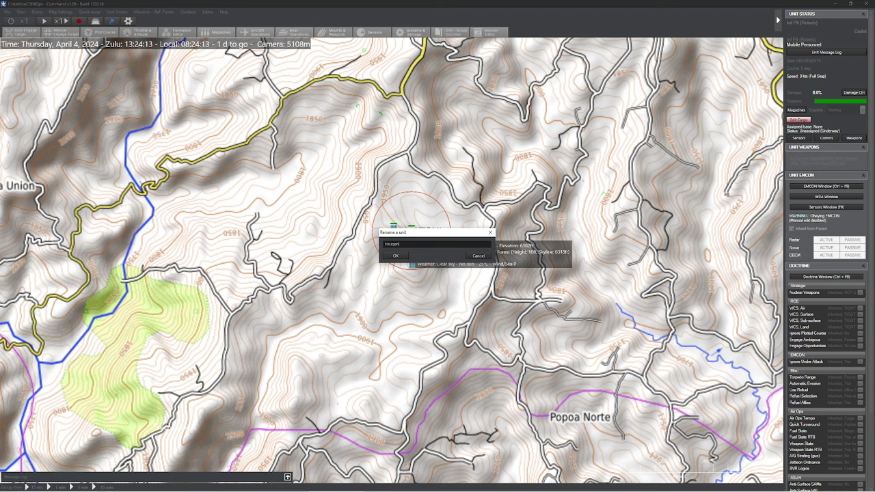
key("Return")
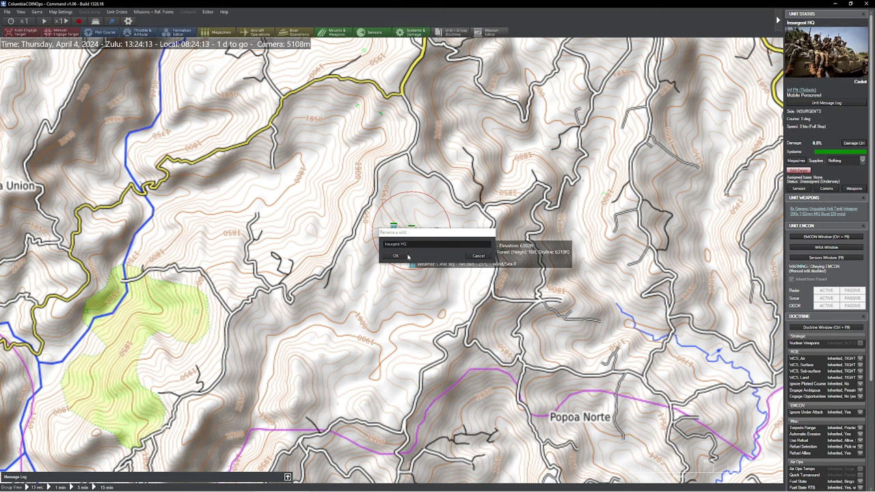
right_click(412, 230)
mouse_move(479, 434)
mouse_move(536, 443)
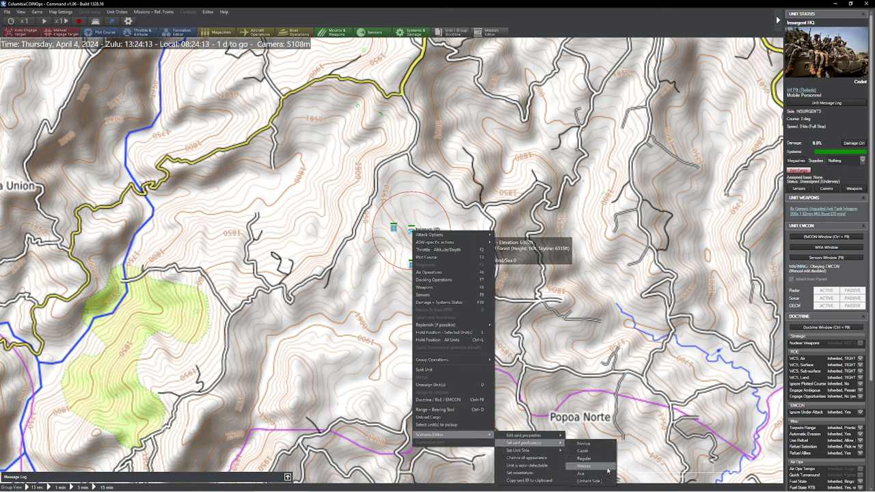
left_click(610, 466)
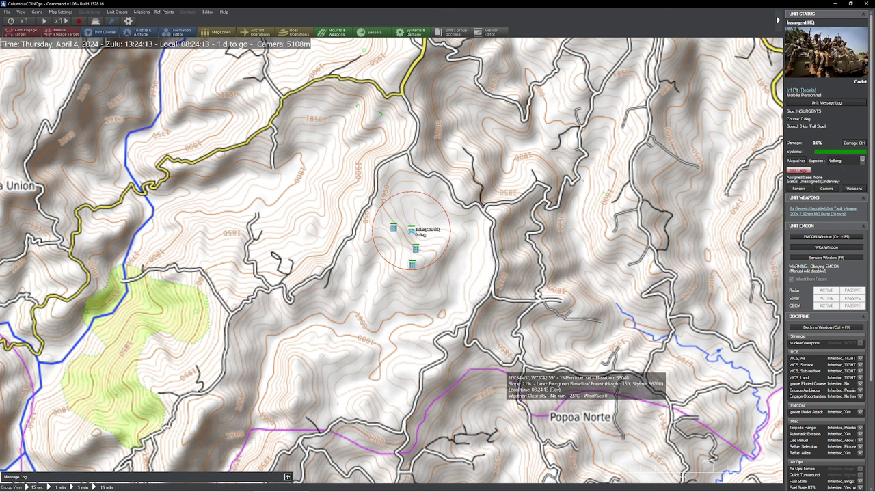
- Add a Facility-type Vehicle (Truck, HMMWV x 1) next to Insurgent HQ using the 'truc' filter
key("Insert")
left_click(400, 248)
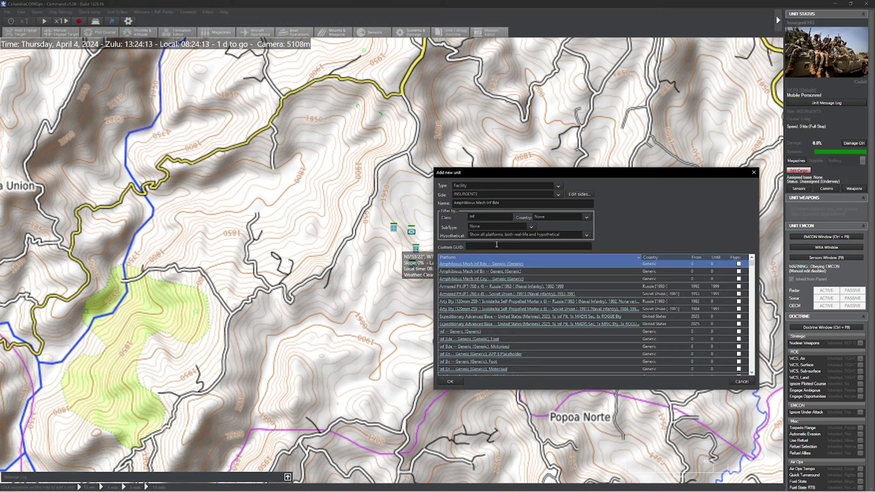
left_click(488, 186)
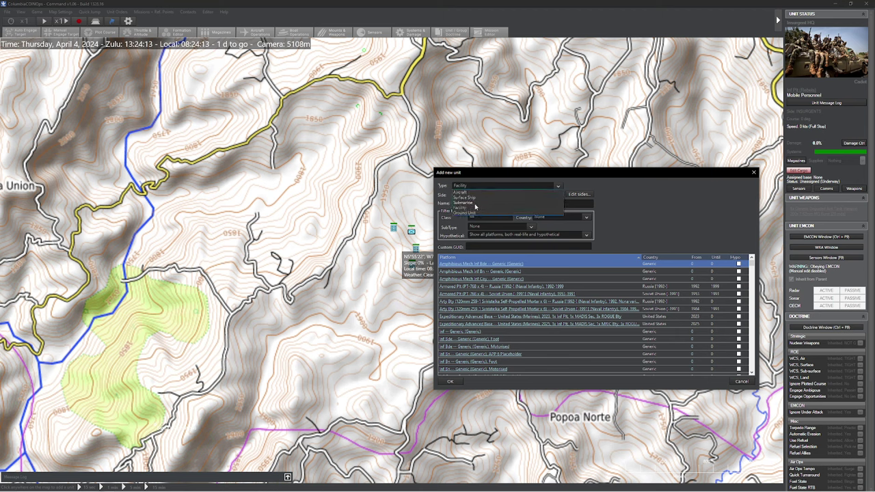
left_click(476, 213)
left_click(477, 186)
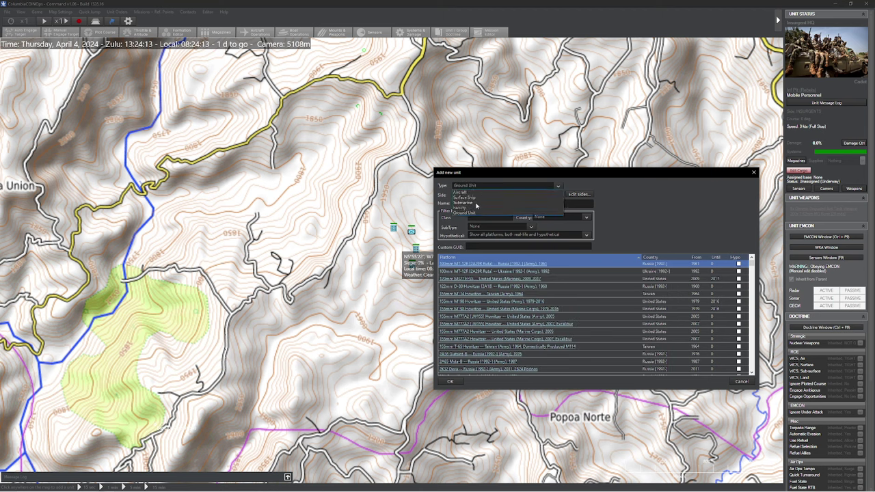
left_click(476, 208)
type("tru")
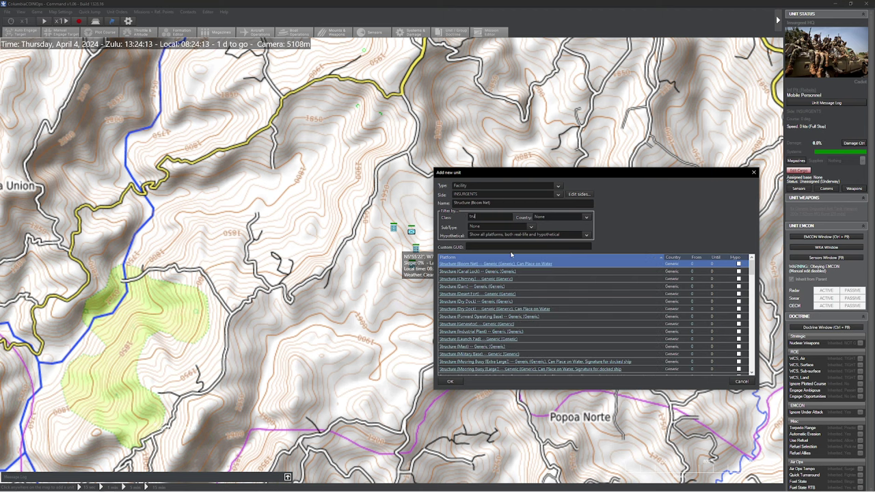
type("c")
scroll(526, 328, "down", 10)
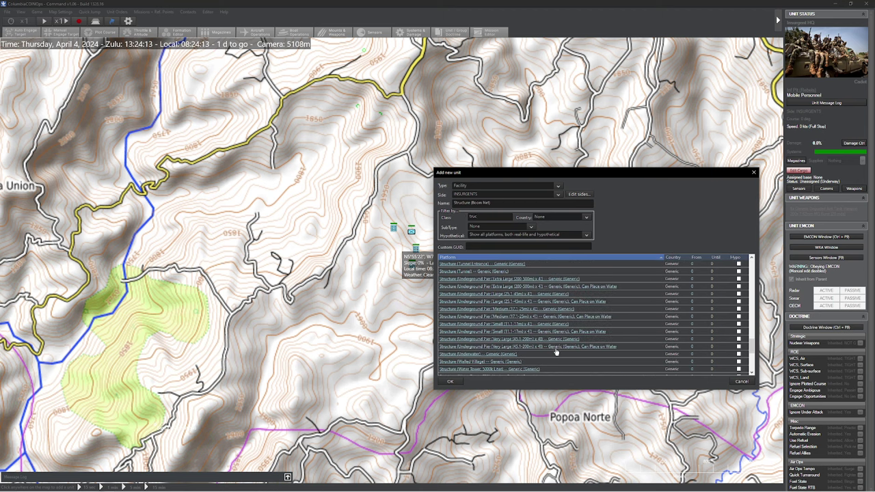
scroll(533, 336, "down", 1)
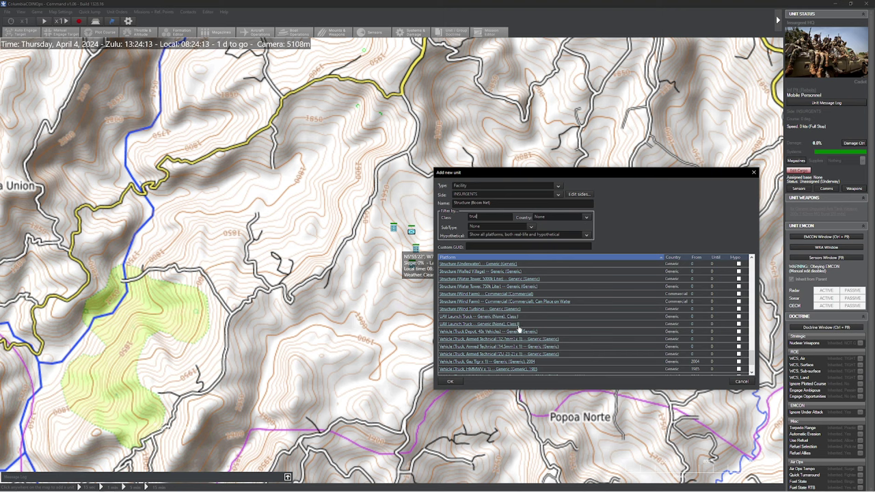
left_click(561, 368)
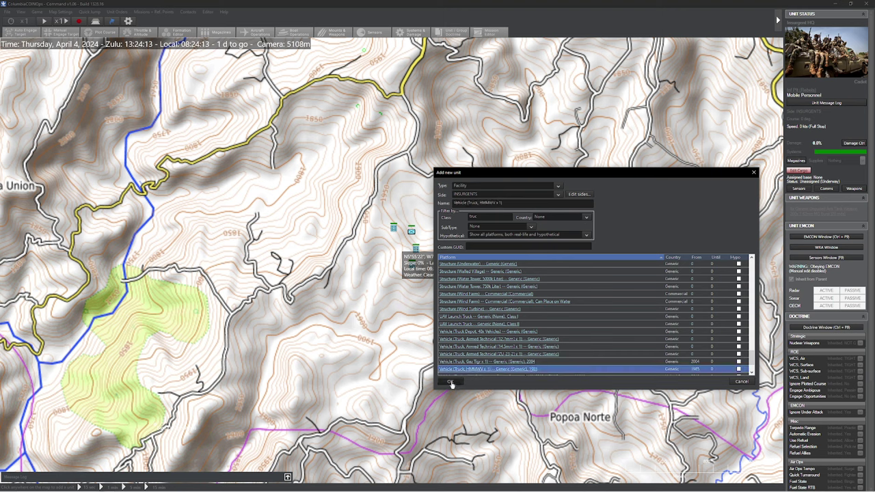
left_click(450, 382)
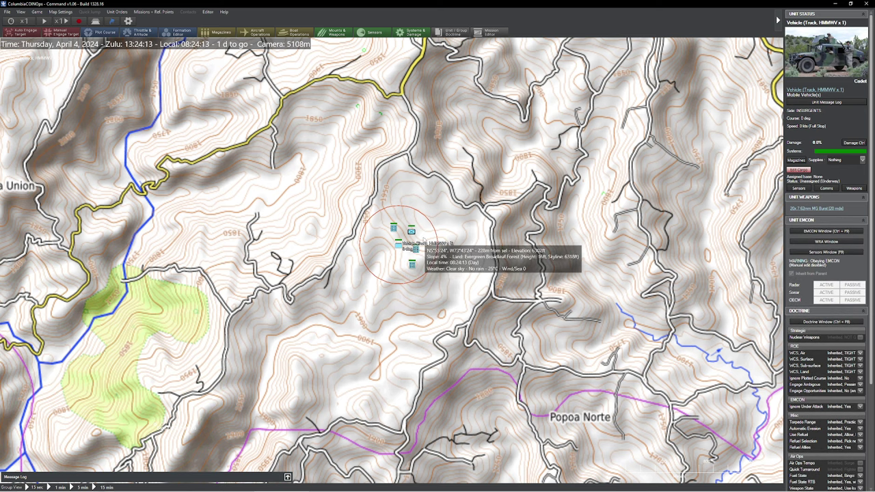
- Add an Ammo Pad at the camp after checking its database entry
key("ctrl+v")
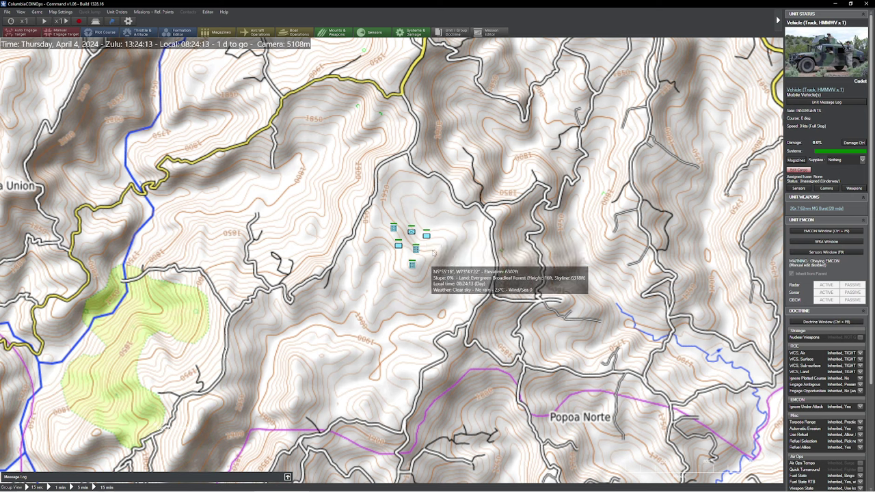
key("Insert")
type("ammo")
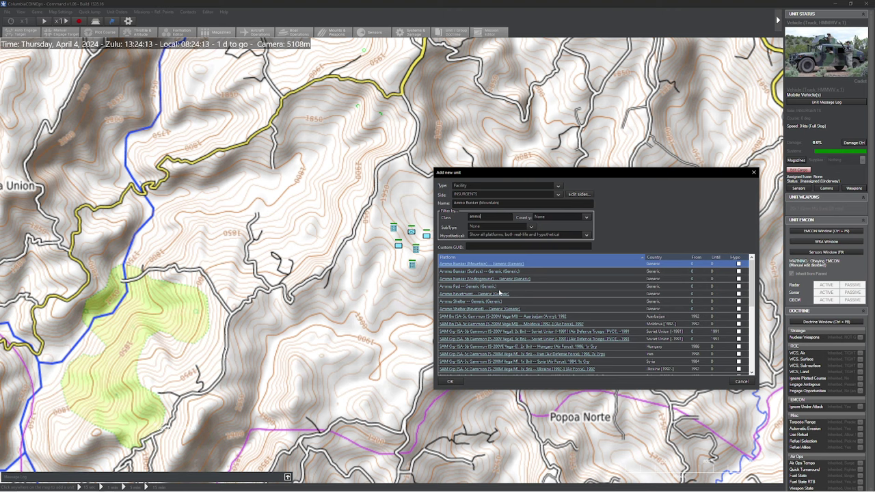
left_click(502, 287)
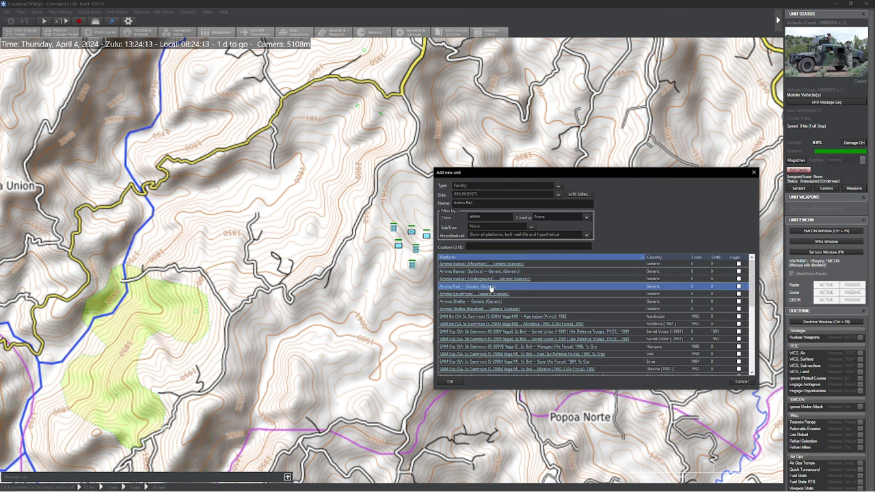
double_click(490, 288)
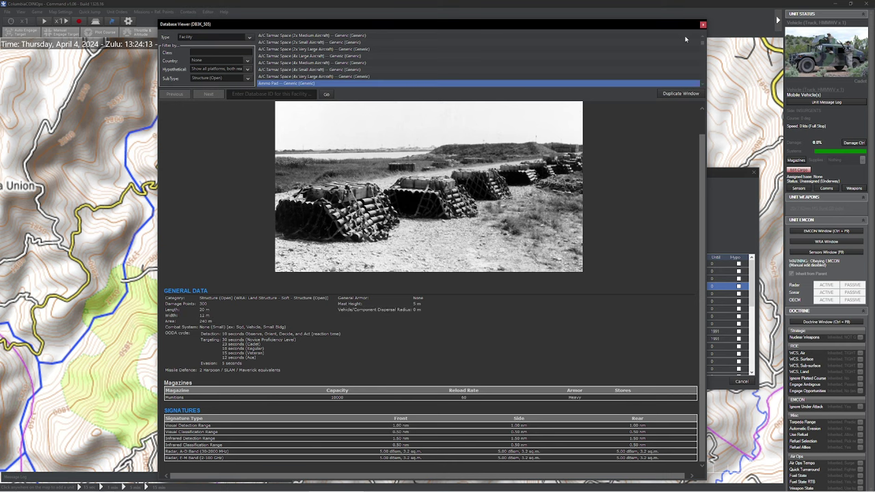
left_click(702, 24)
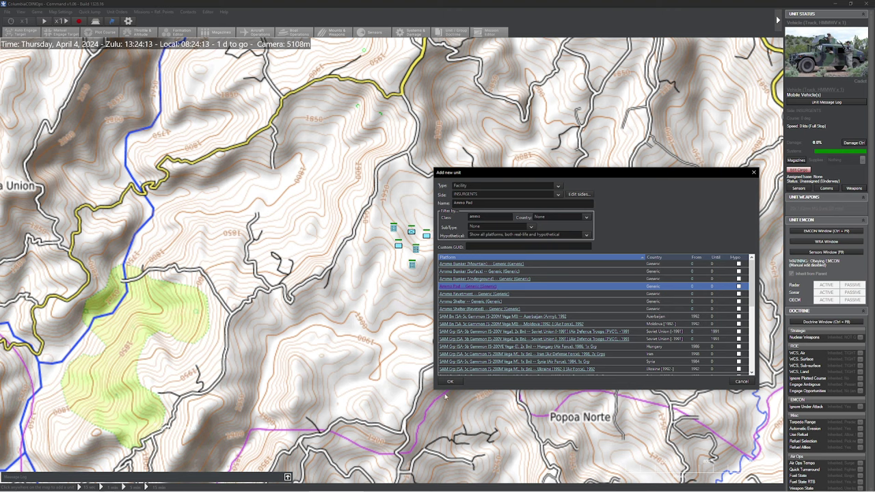
left_click(450, 381)
- Make the Ammo Pad automatically detectable
right_click(433, 256)
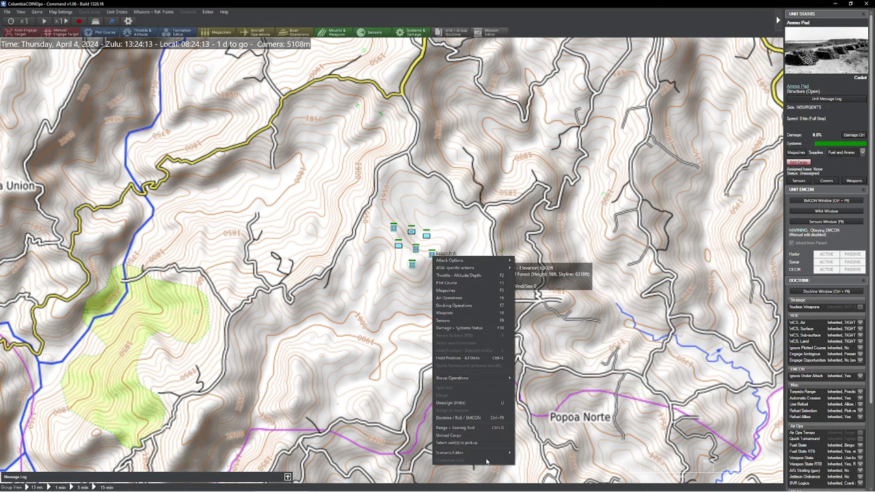
mouse_move(491, 456)
left_click(546, 472)
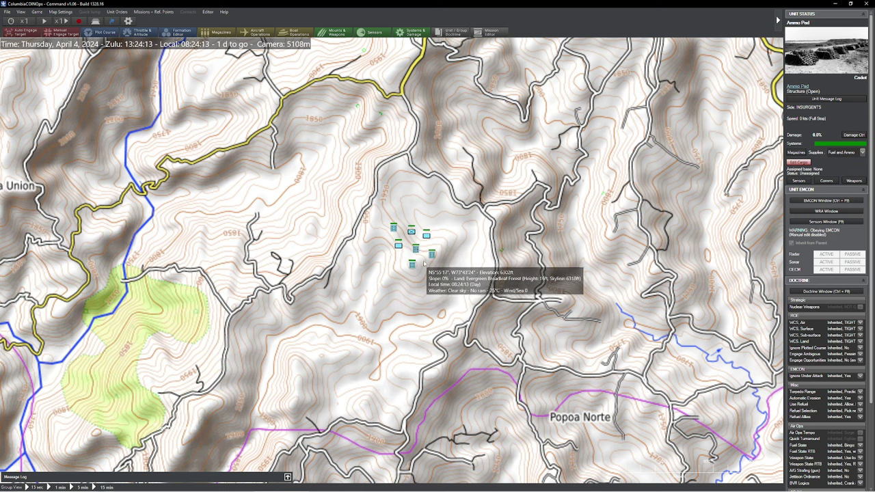
key("Insert")
- Filter by 'AAA' and place the Ukraine AAA Bty (14.5mm/79 ZPU-4 Quad x 4) at camp
left_click(424, 263)
type("AAA")
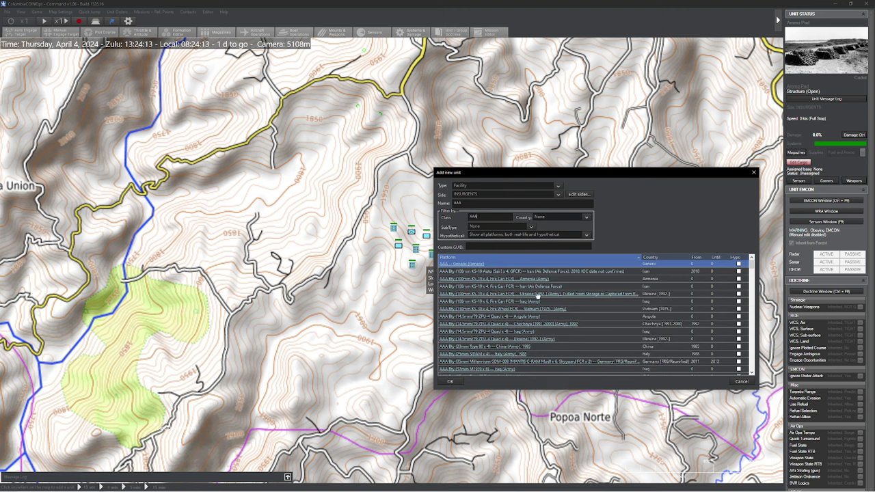
scroll(543, 317, "down", 1)
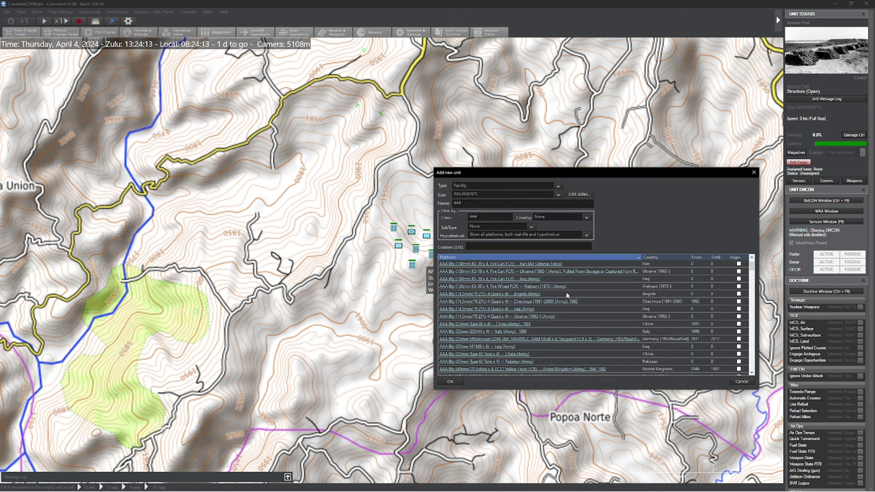
left_click(577, 302)
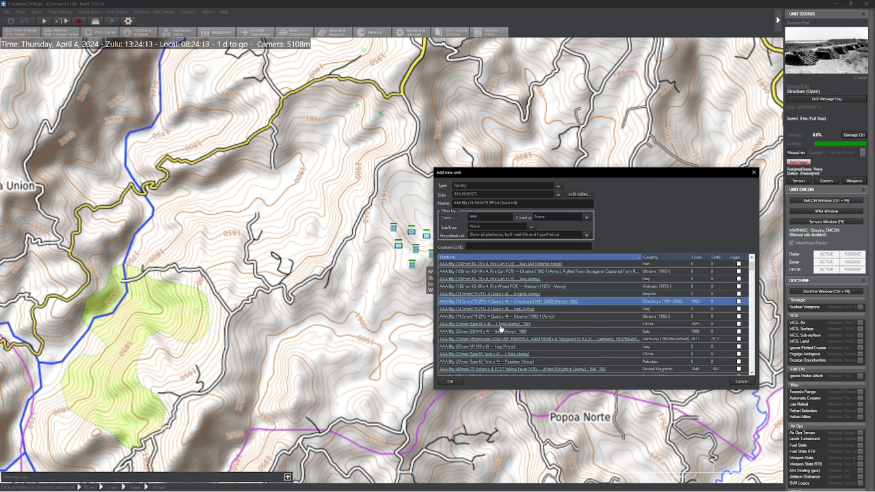
scroll(539, 343, "down", 6)
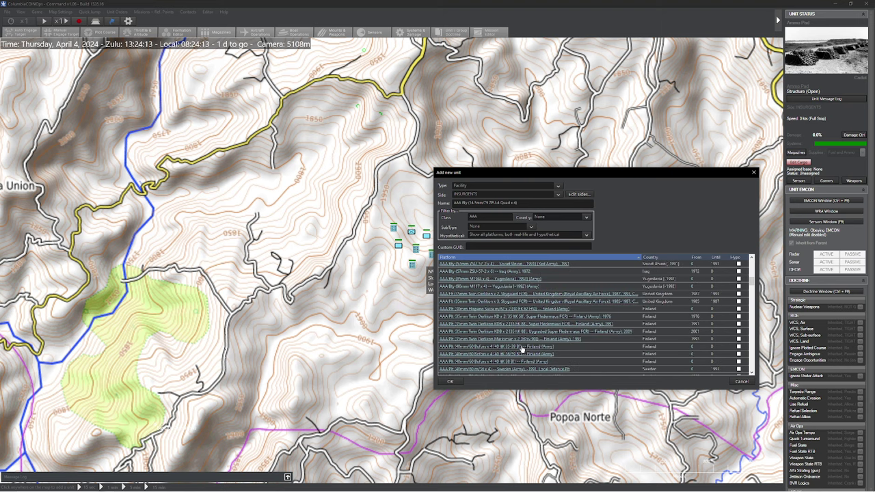
scroll(519, 347, "down", 10)
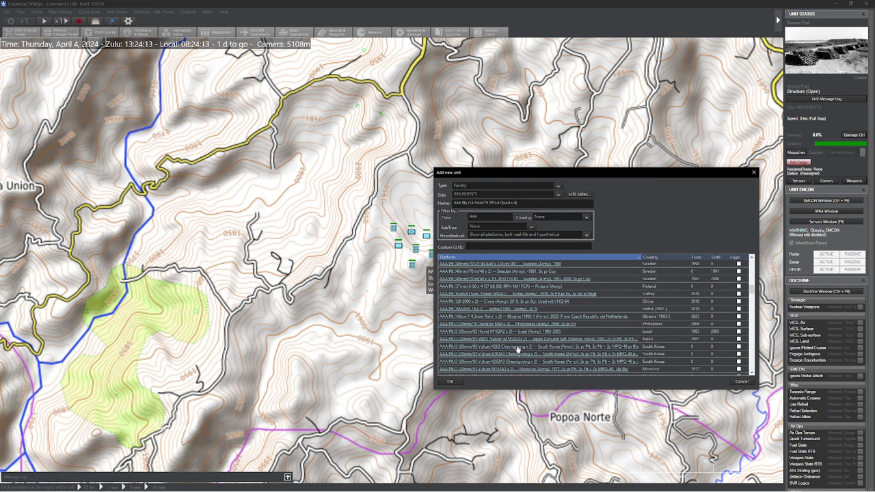
scroll(517, 349, "up", 2)
left_click(565, 329)
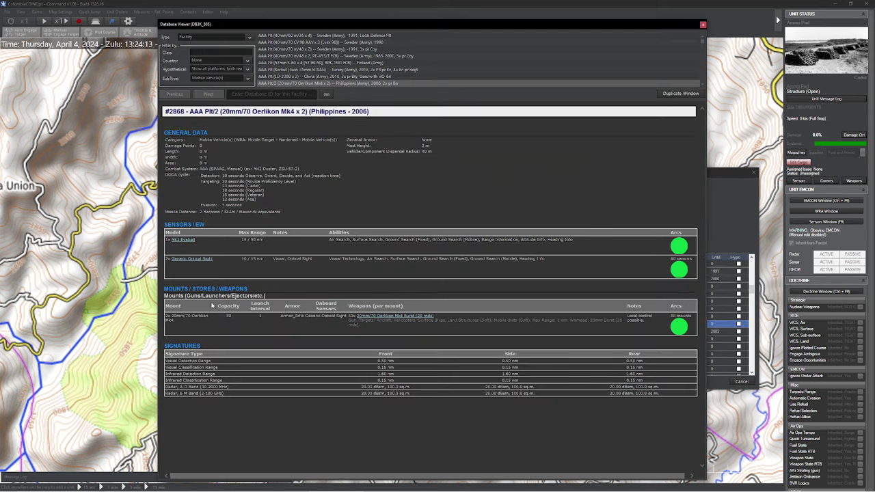
key("Escape")
scroll(547, 339, "up", 5)
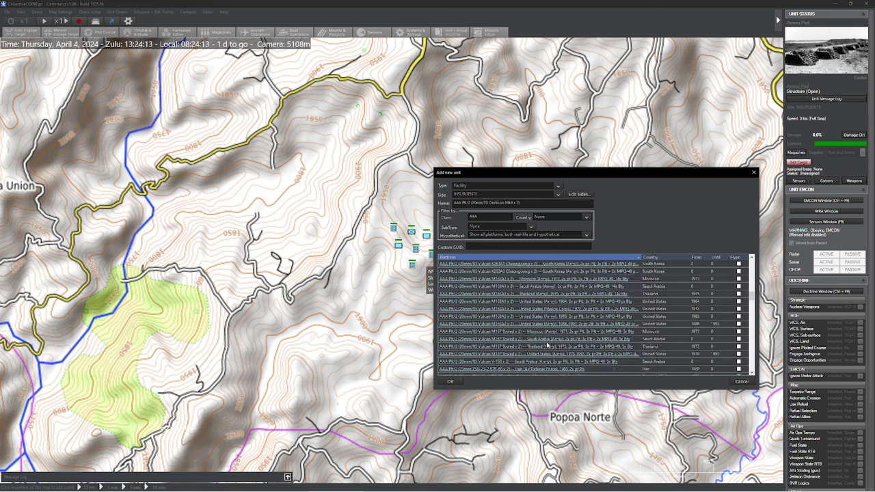
scroll(546, 340, "up", 5)
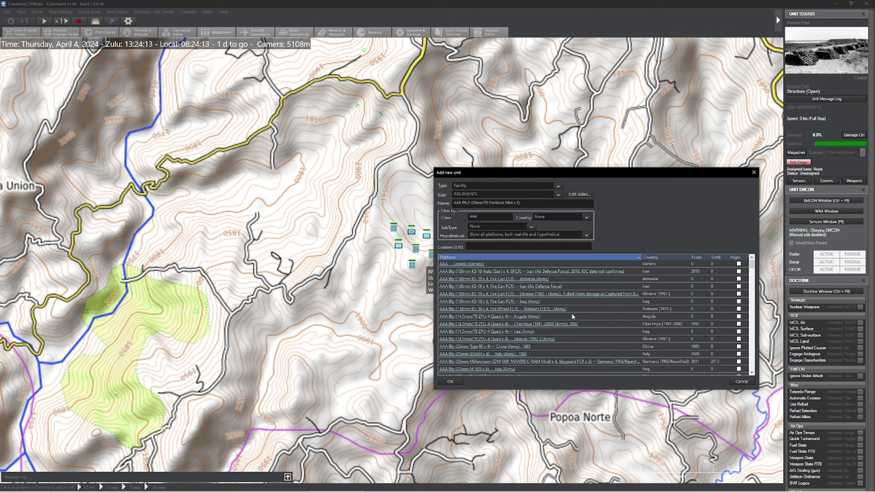
left_click(579, 339)
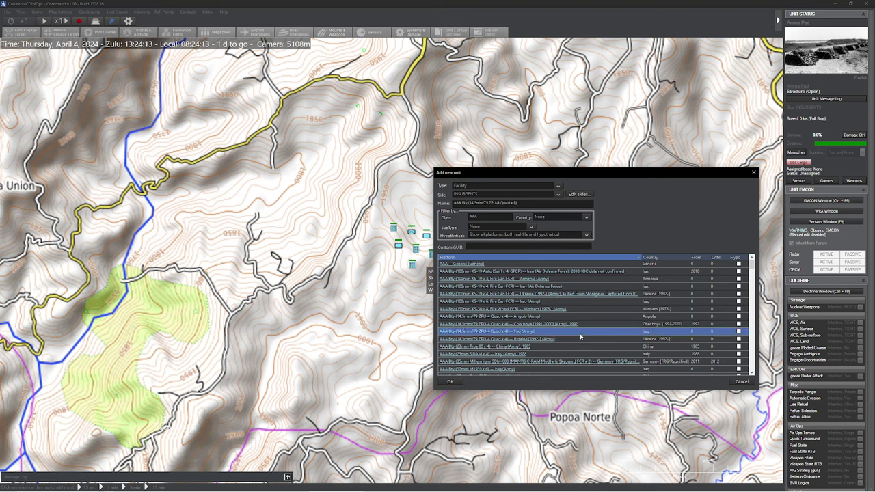
left_click(447, 382)
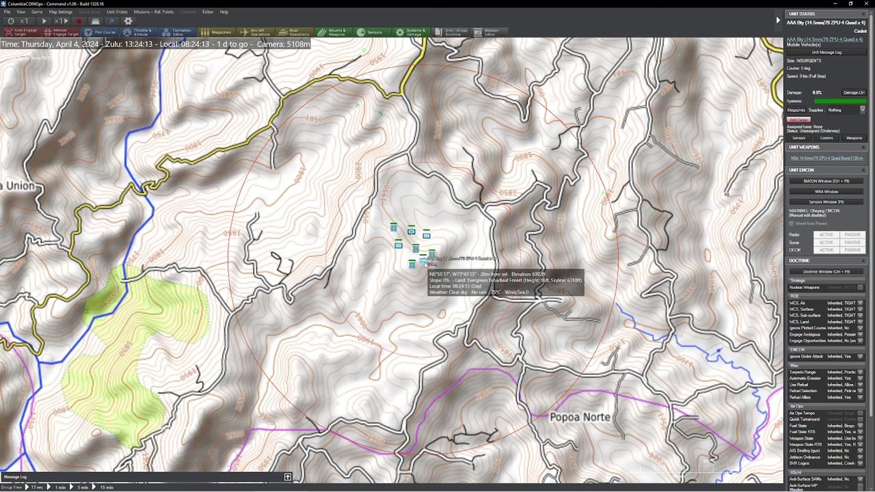
- Choose an option from the new AAA battery's action menu
right_click(424, 261)
mouse_move(478, 467)
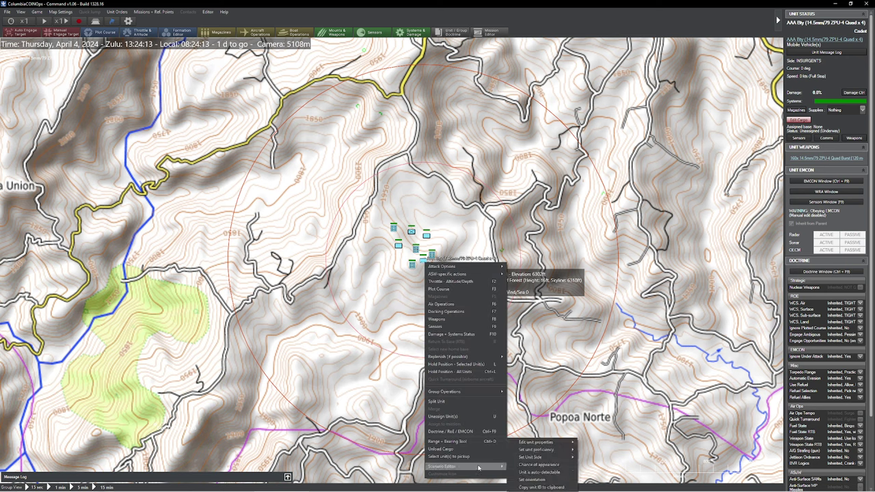
left_click(531, 479)
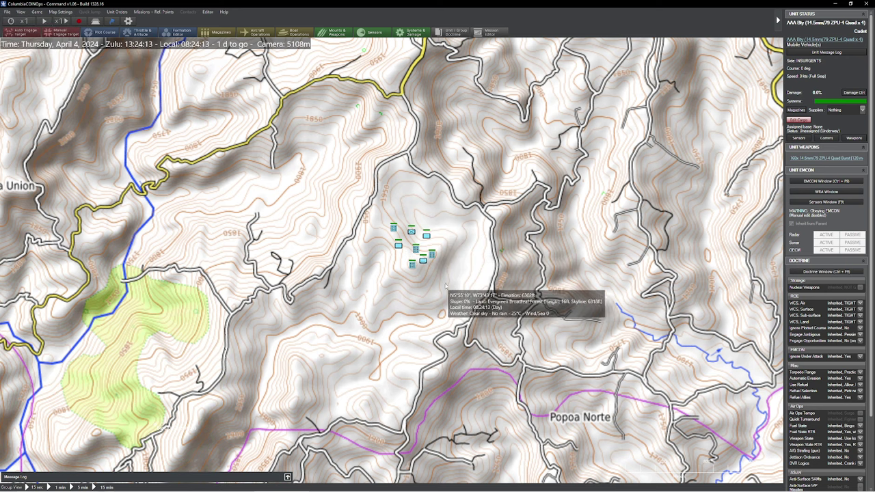
- Zoom out, pan to the hills southeast of Base Of Operations and mark the new facility's spot
scroll(454, 287, "down", 5)
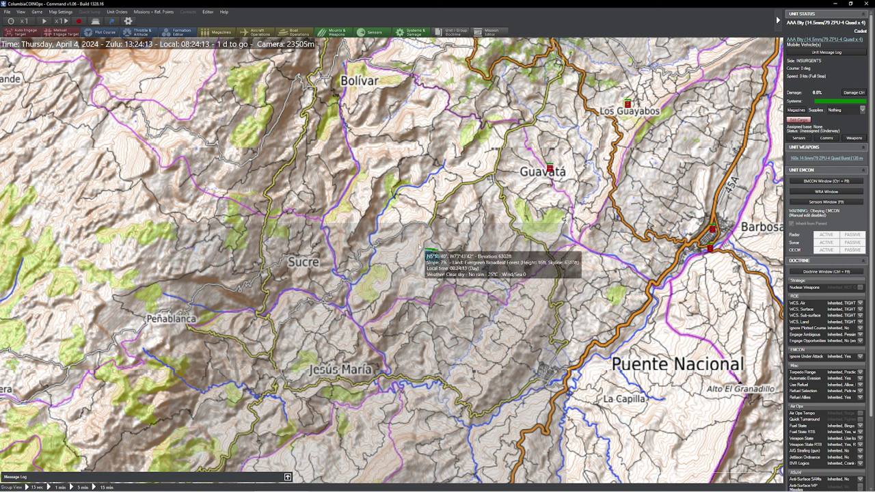
key("ctrl+d")
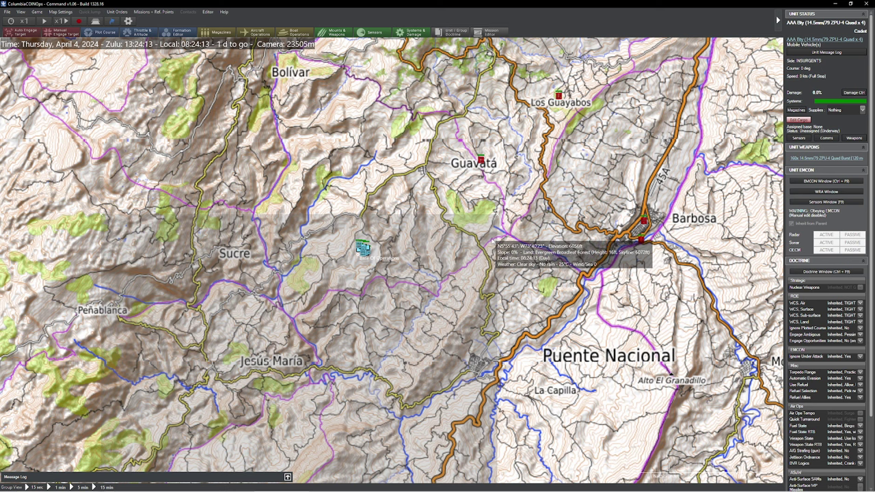
left_click_drag(481, 197, 476, 235)
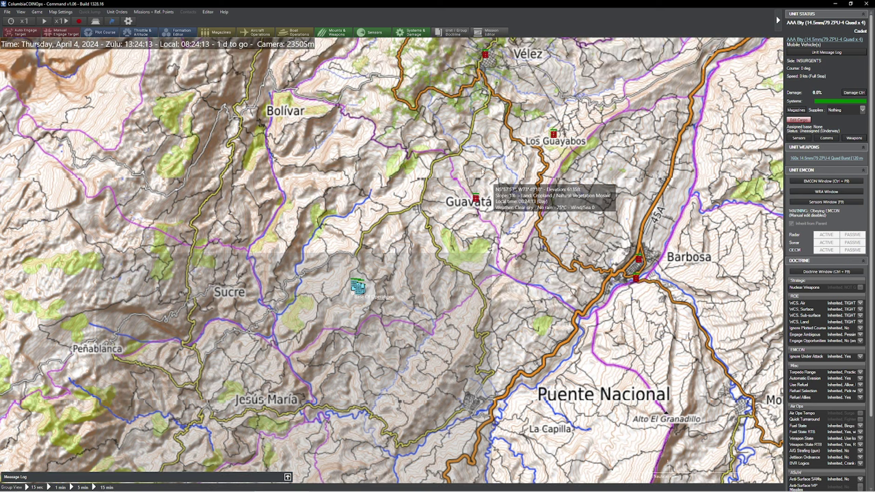
scroll(461, 198, "up", 3)
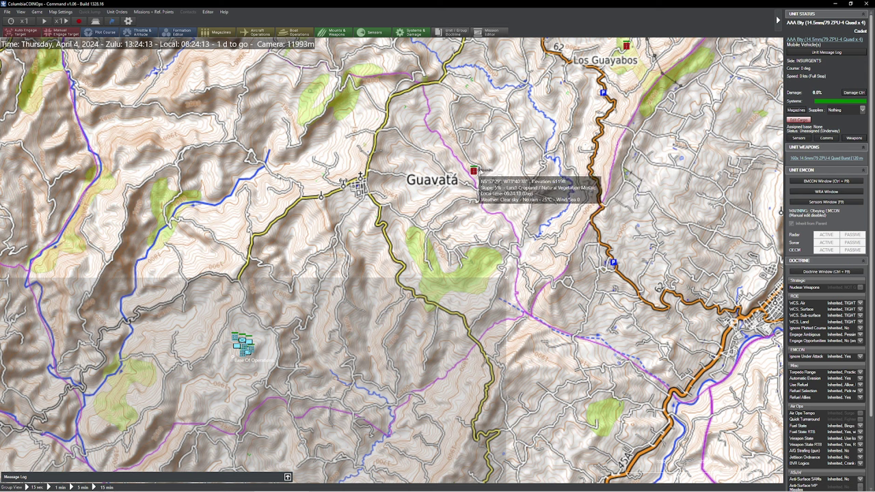
left_click_drag(528, 340, 452, 270)
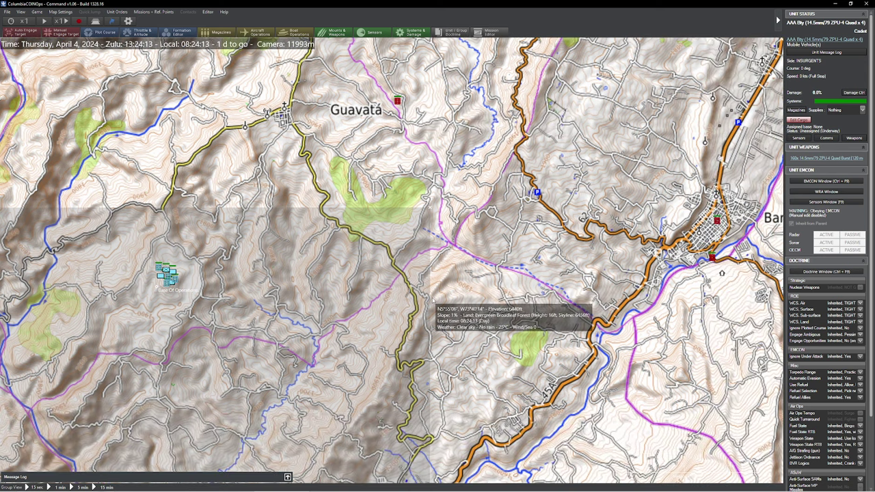
left_click(431, 301)
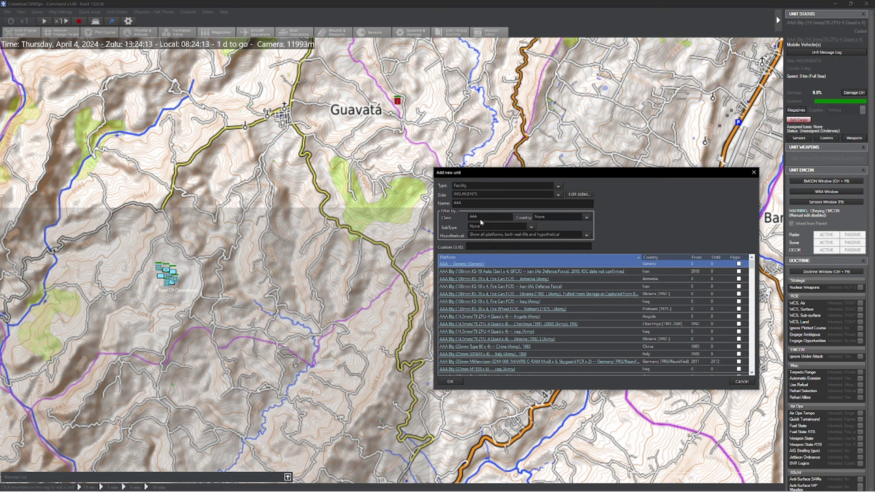
- Add an insurgent Inf Sec (Observation Post) southeast of the base camp
type("observ")
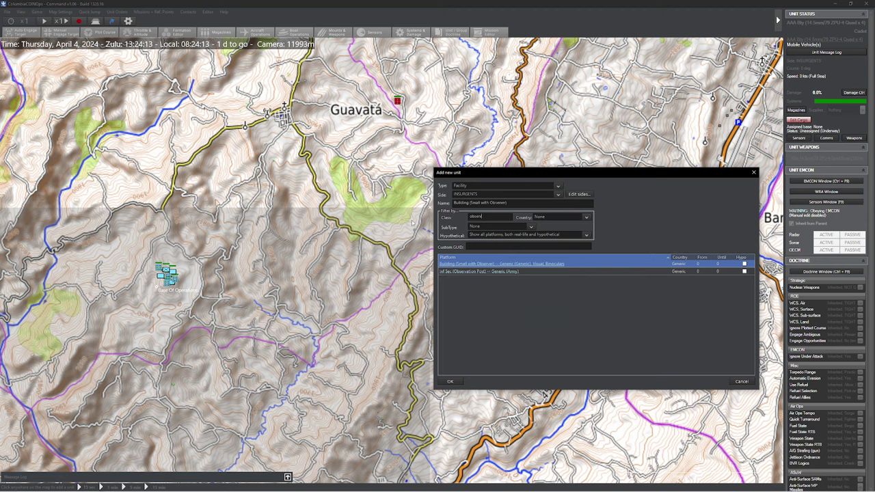
left_click(521, 272)
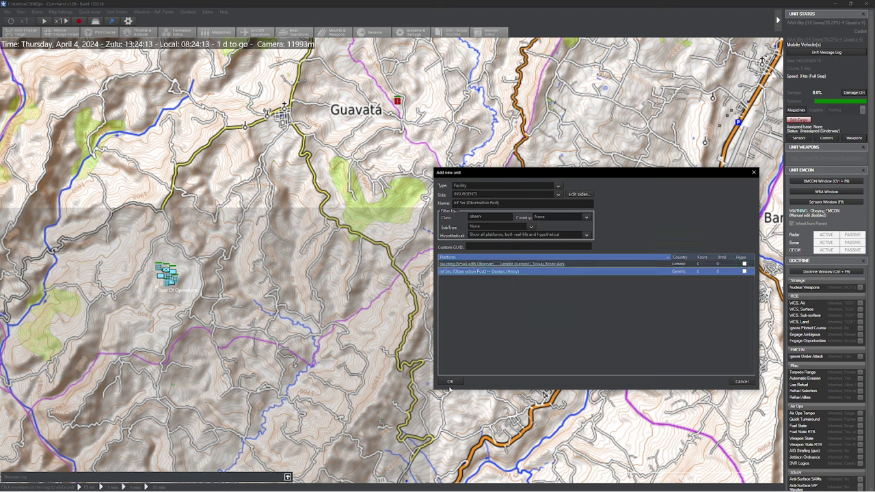
left_click(450, 381)
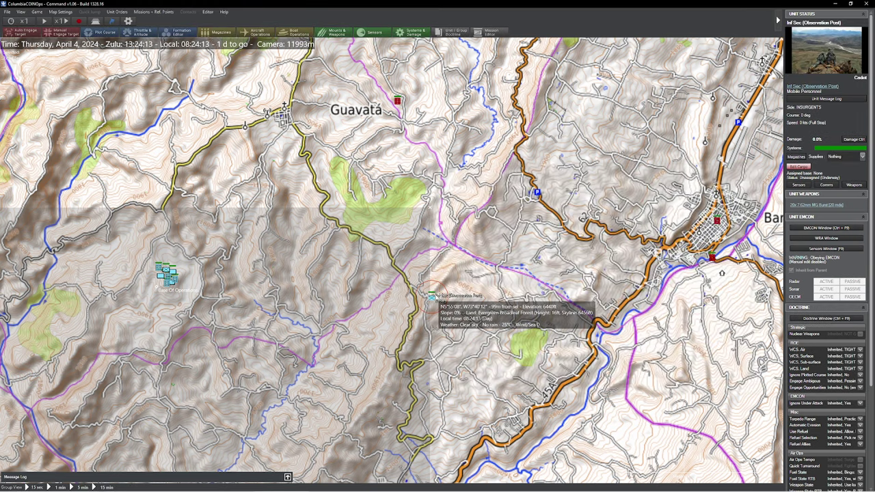
scroll(434, 307, "down", 3)
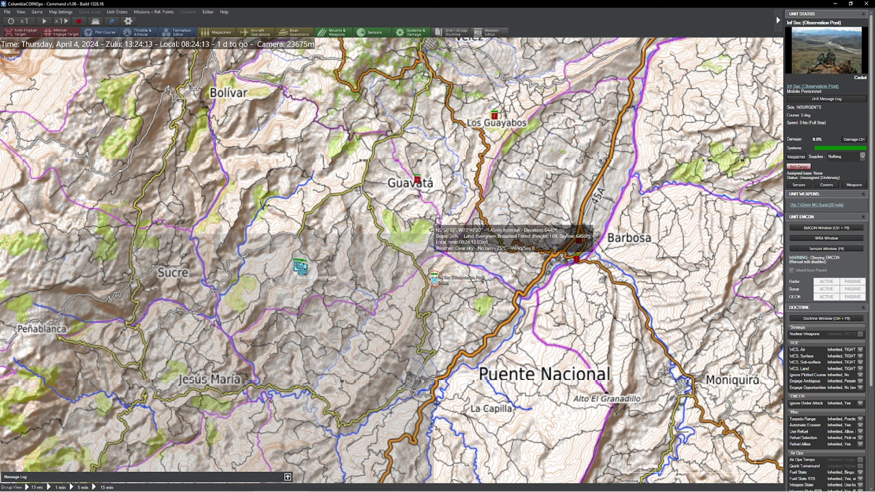
- Place two copies of the observation post on the hills around Barbosa and Guavatá
key("ctrl+c")
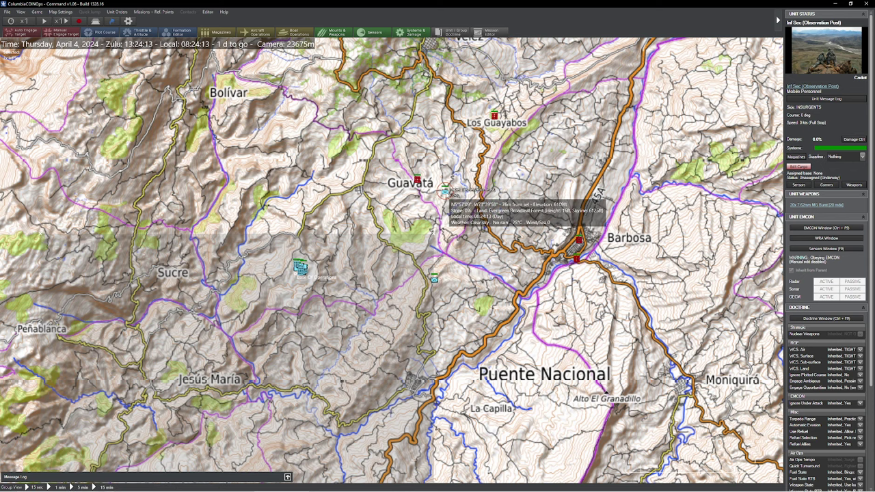
left_click_drag(691, 224, 641, 233)
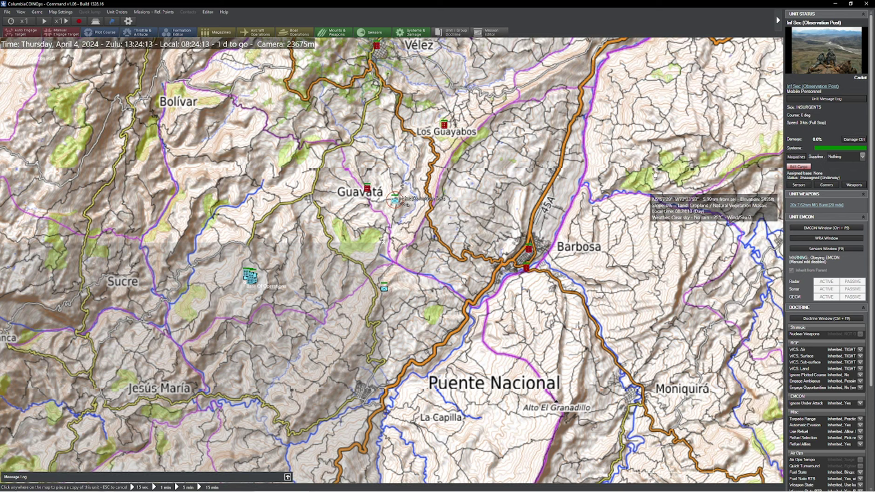
left_click(638, 140)
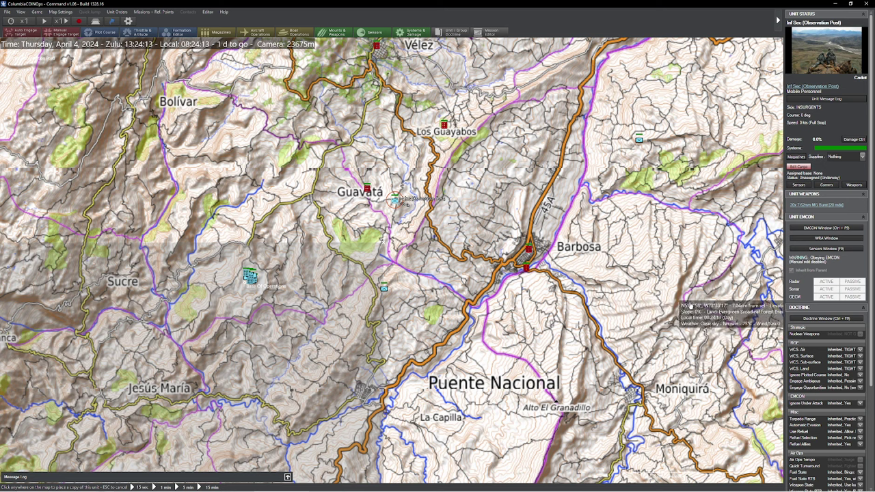
left_click(673, 312)
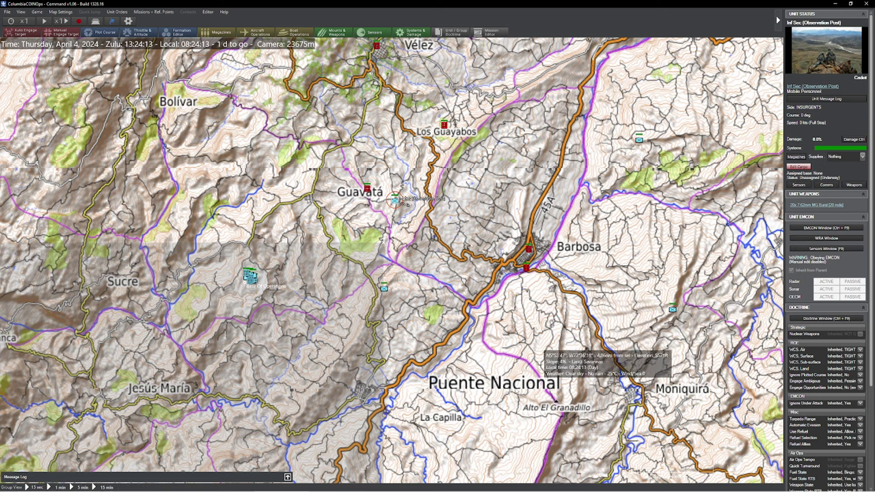